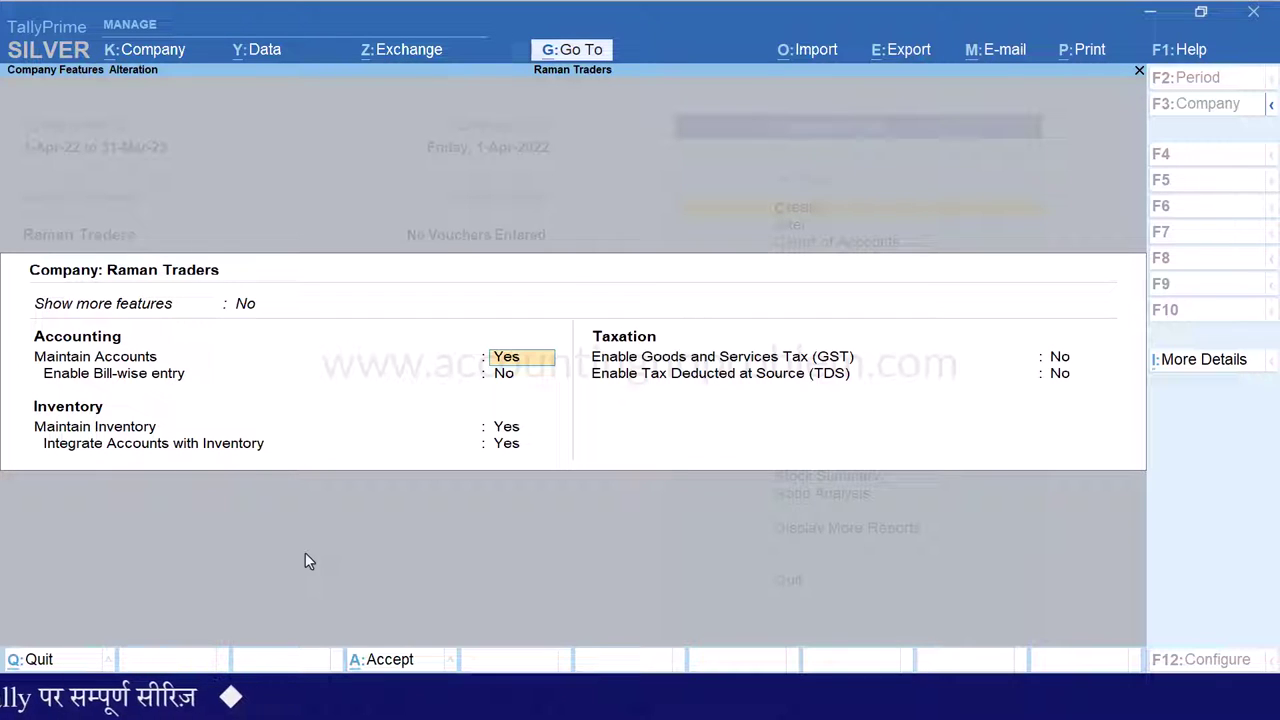
Step: Set Show more features to Yes in the company features of Raman Traders
key("Up")
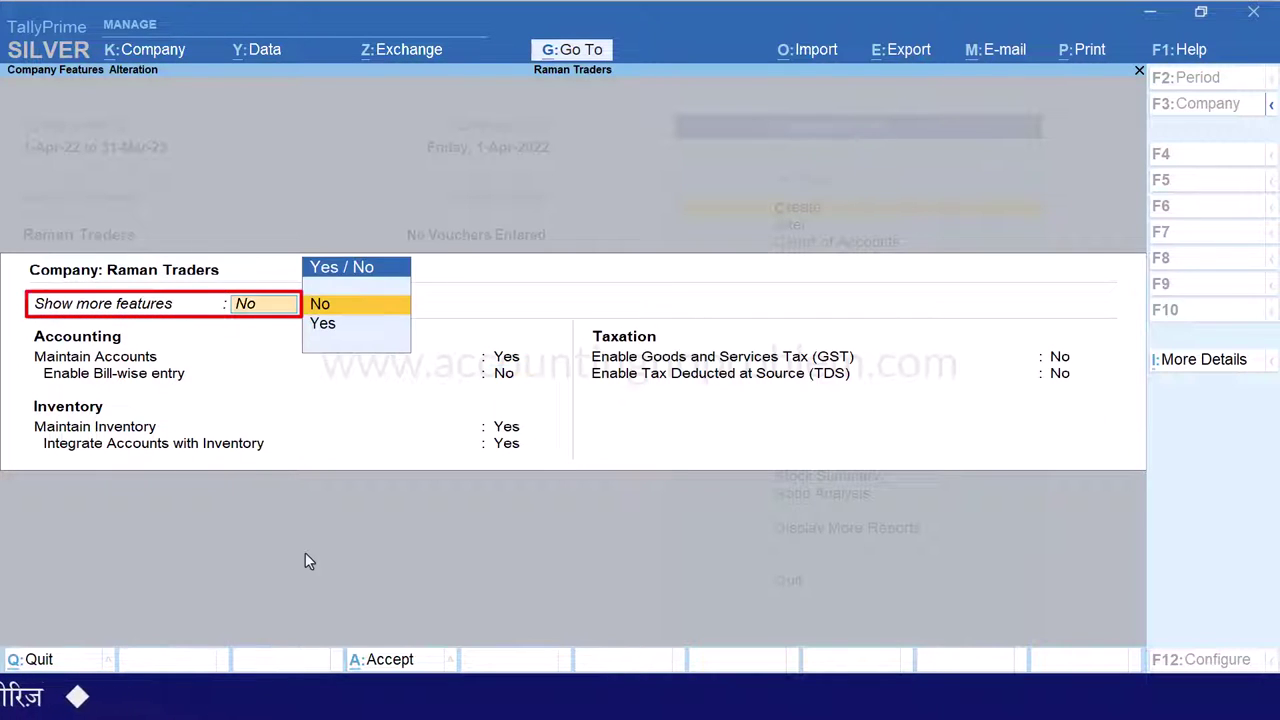
key("Down")
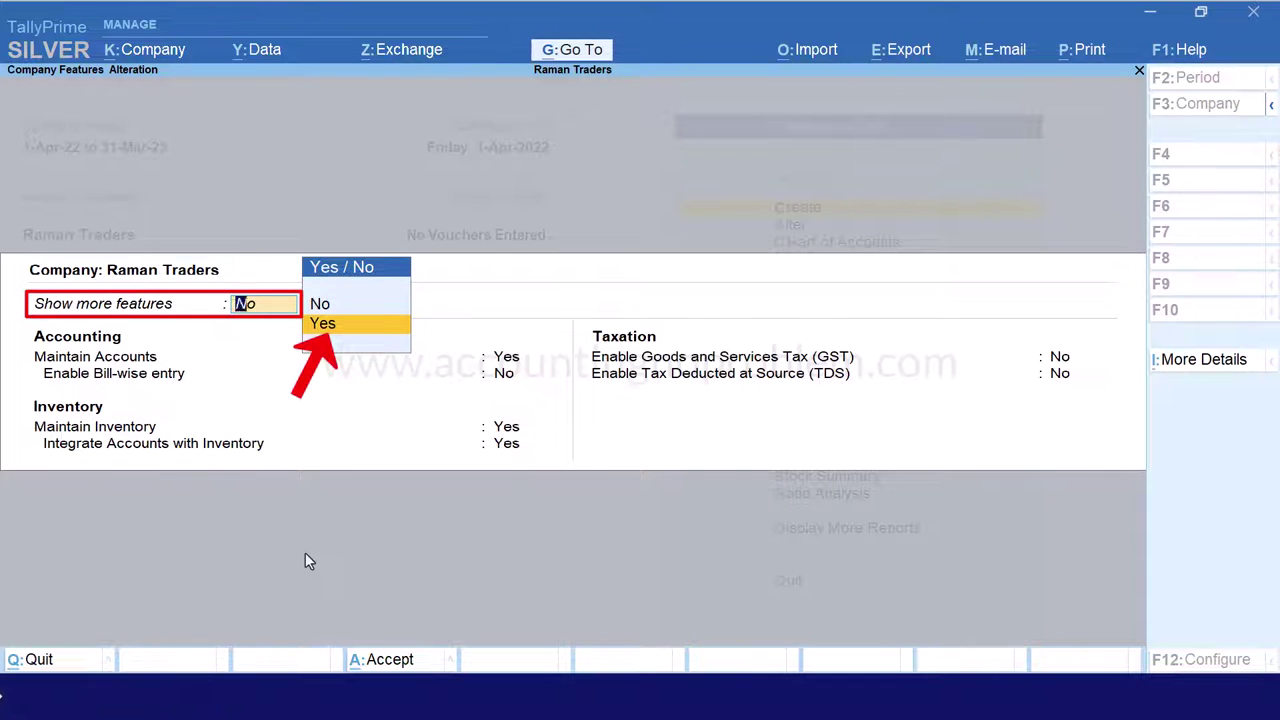
key("Return")
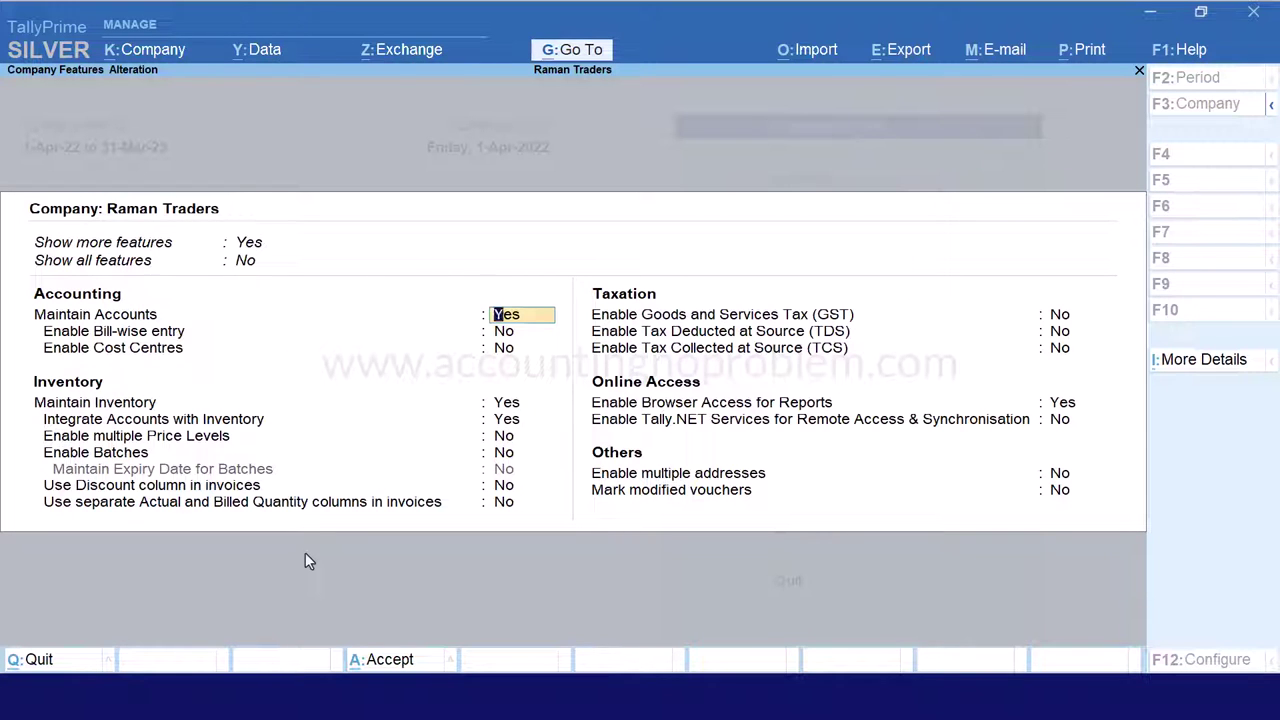
Step: Enable batches and expiry dates for batches in the inventory features, and save the company features
key("Down")
key("Down")
key("Down")
key("Down")
key("Down")
key("Down")
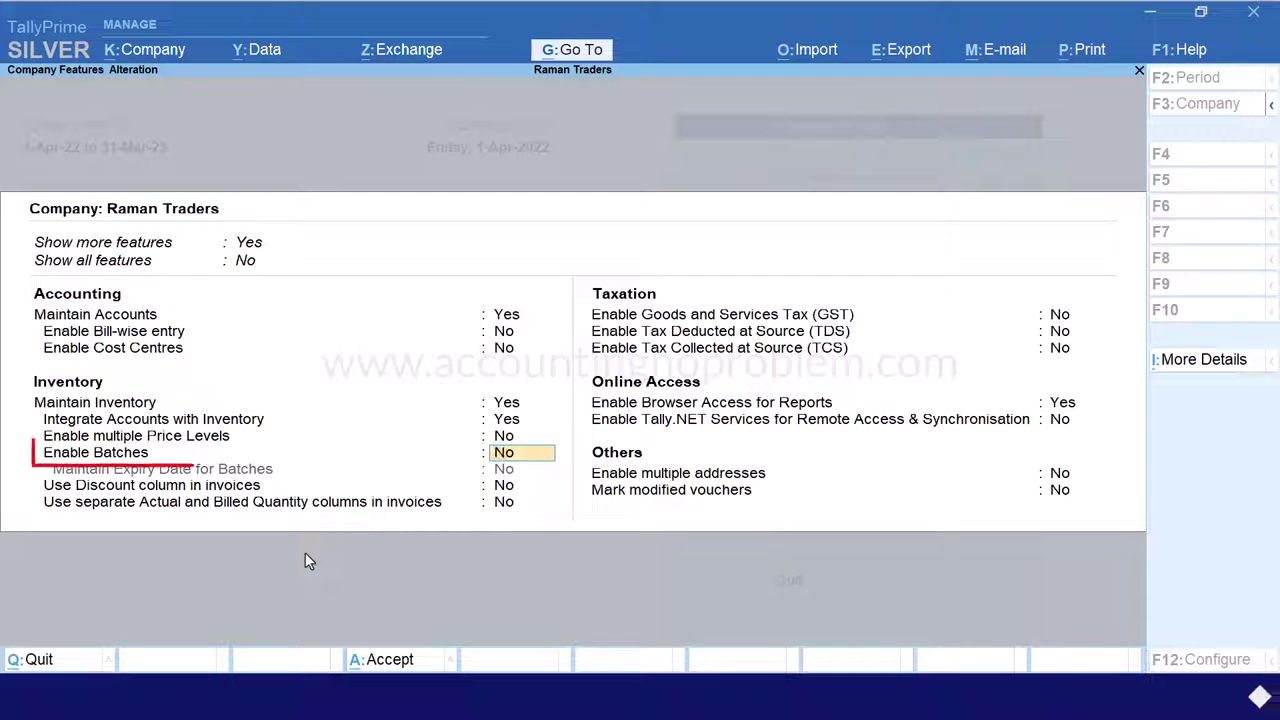
type("yes")
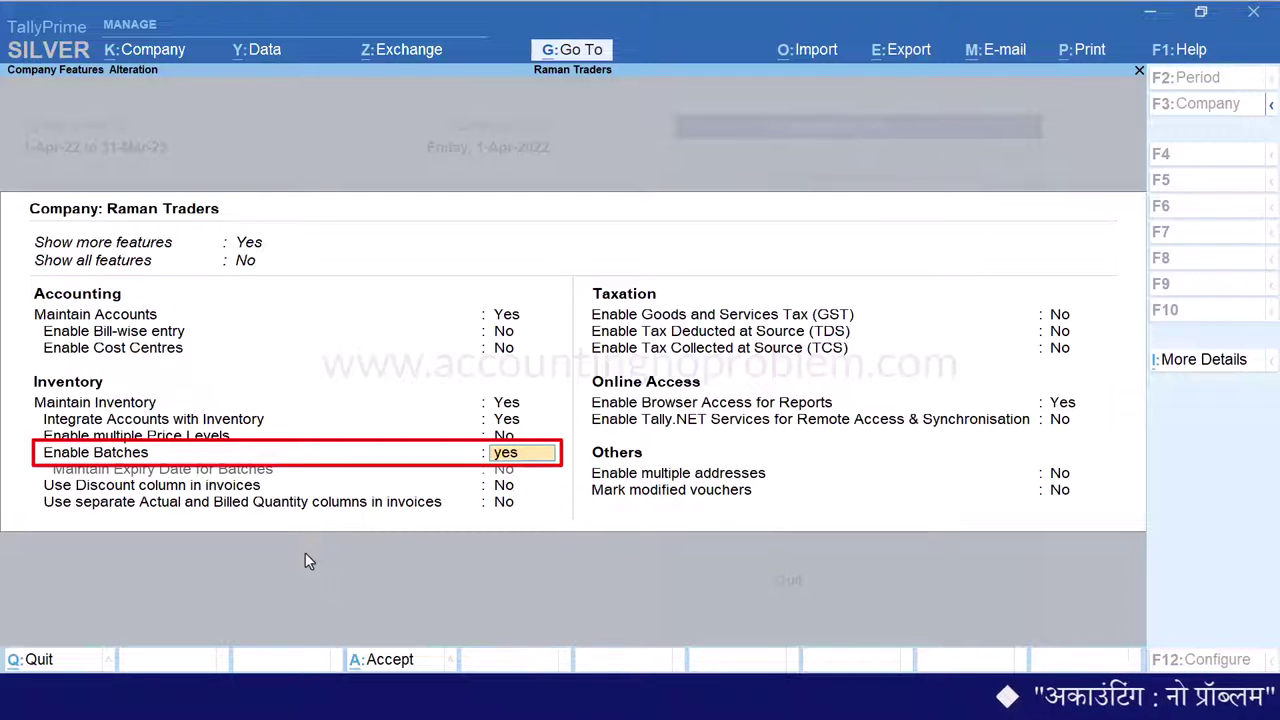
key("Return")
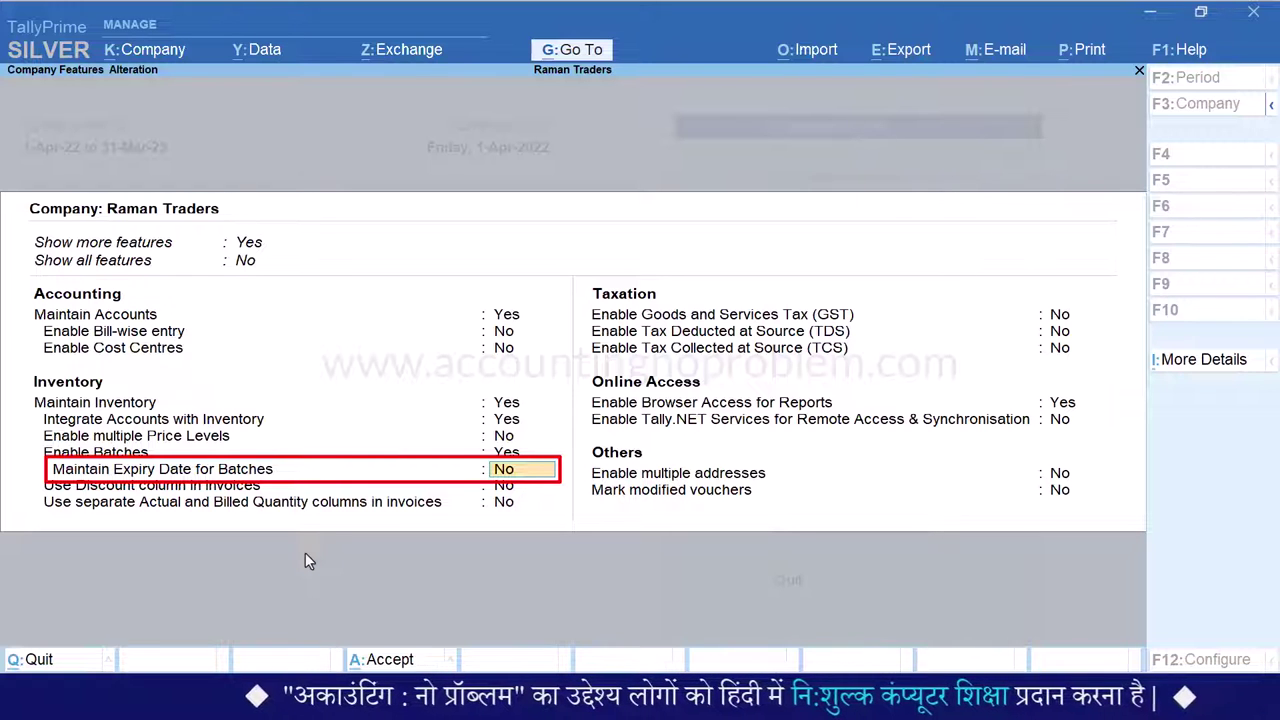
key("Return")
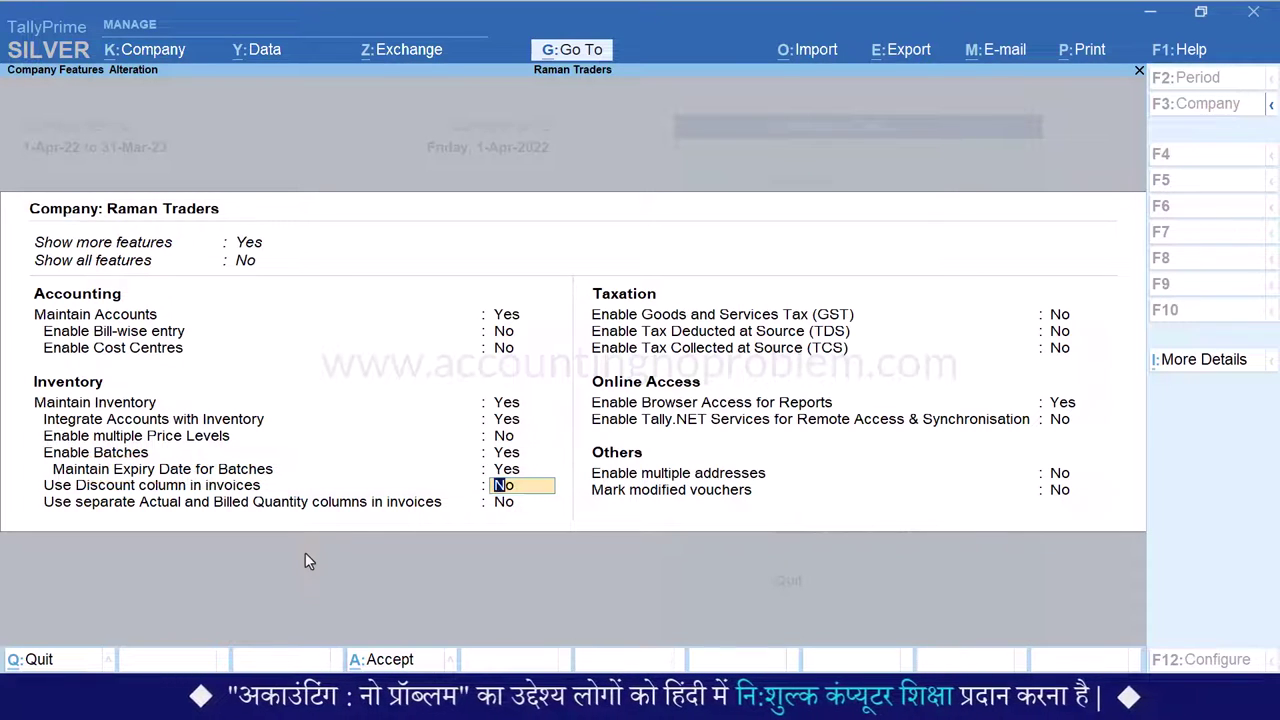
key("ctrl+a")
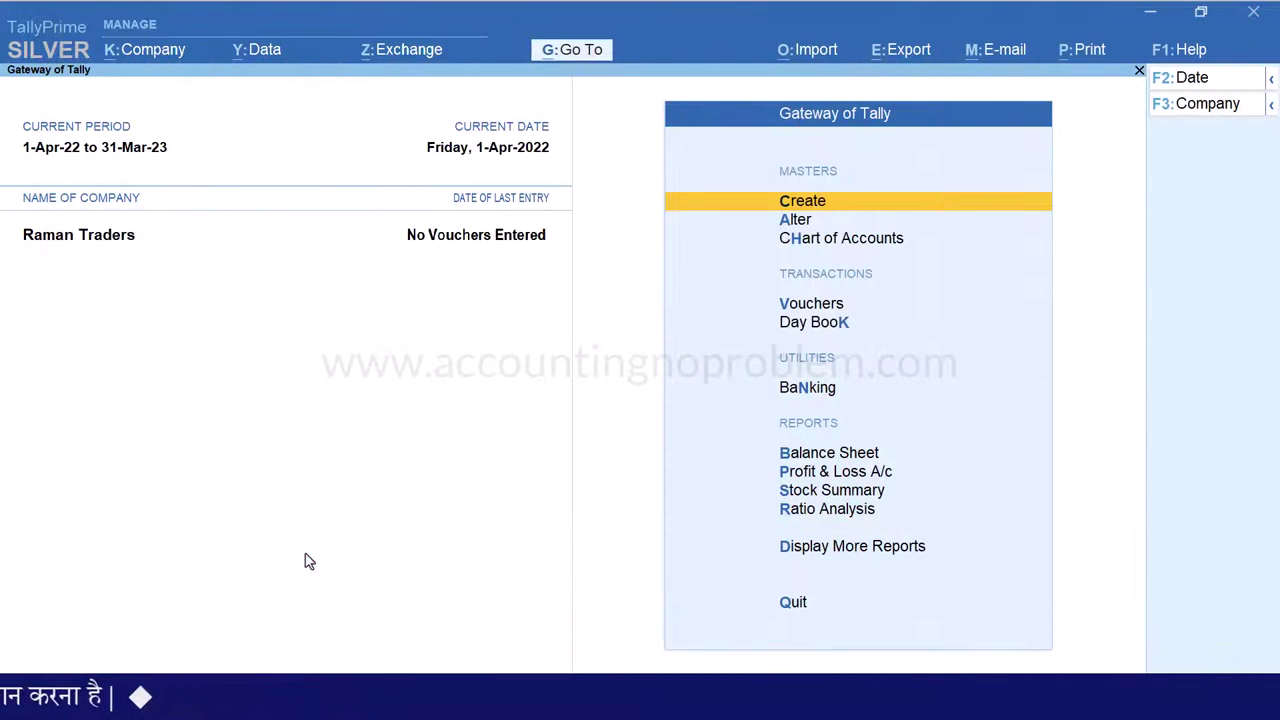
Step: Start a purchase voucher and set its date to 1-Jun-22
key("v")
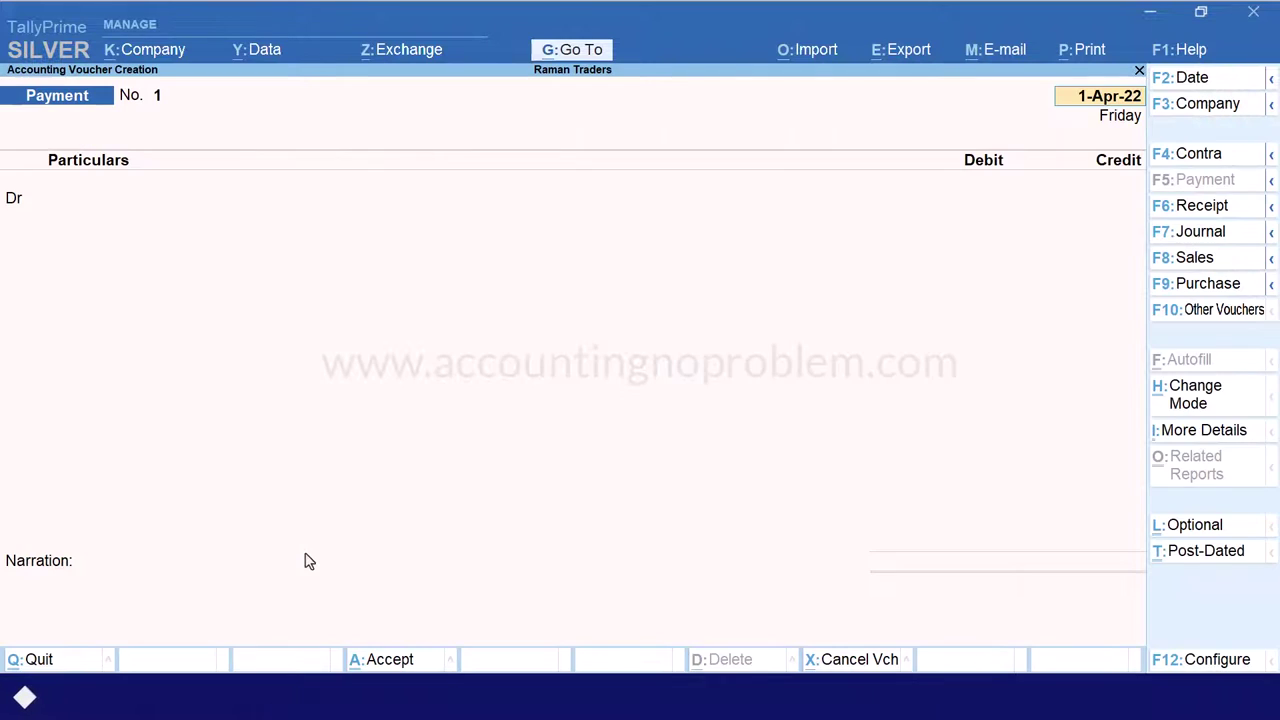
key("F9")
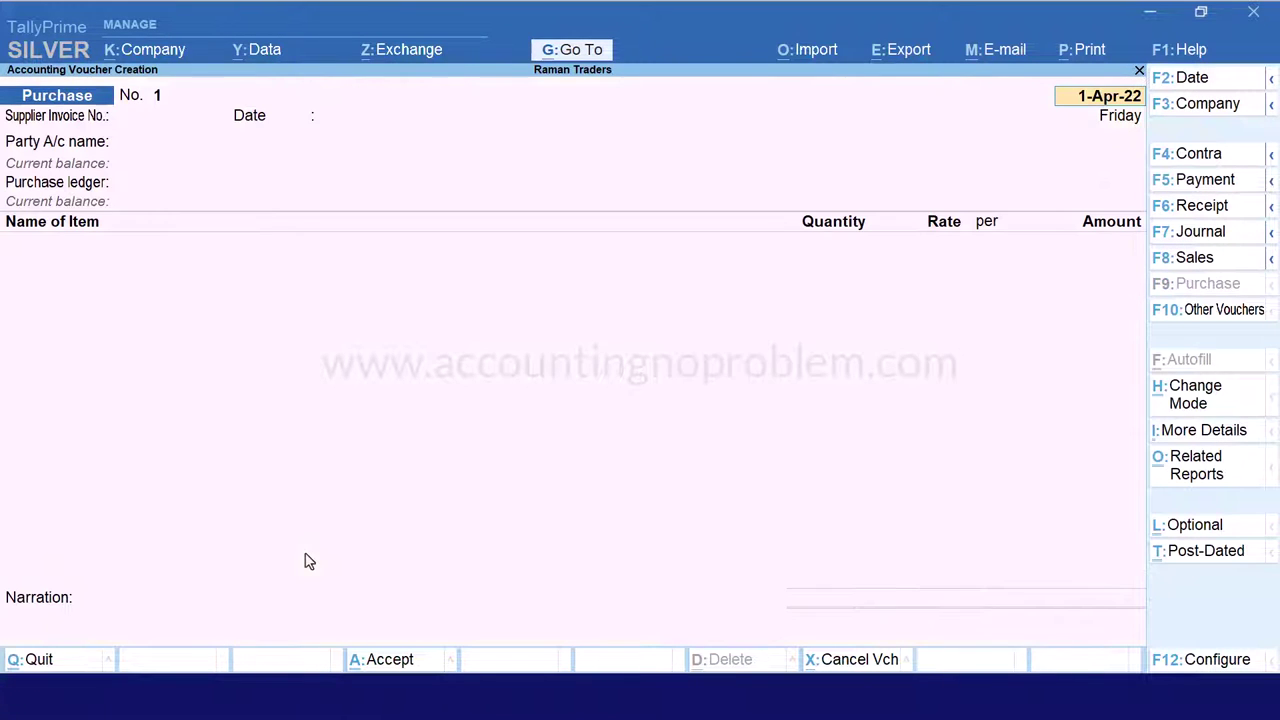
key("F2")
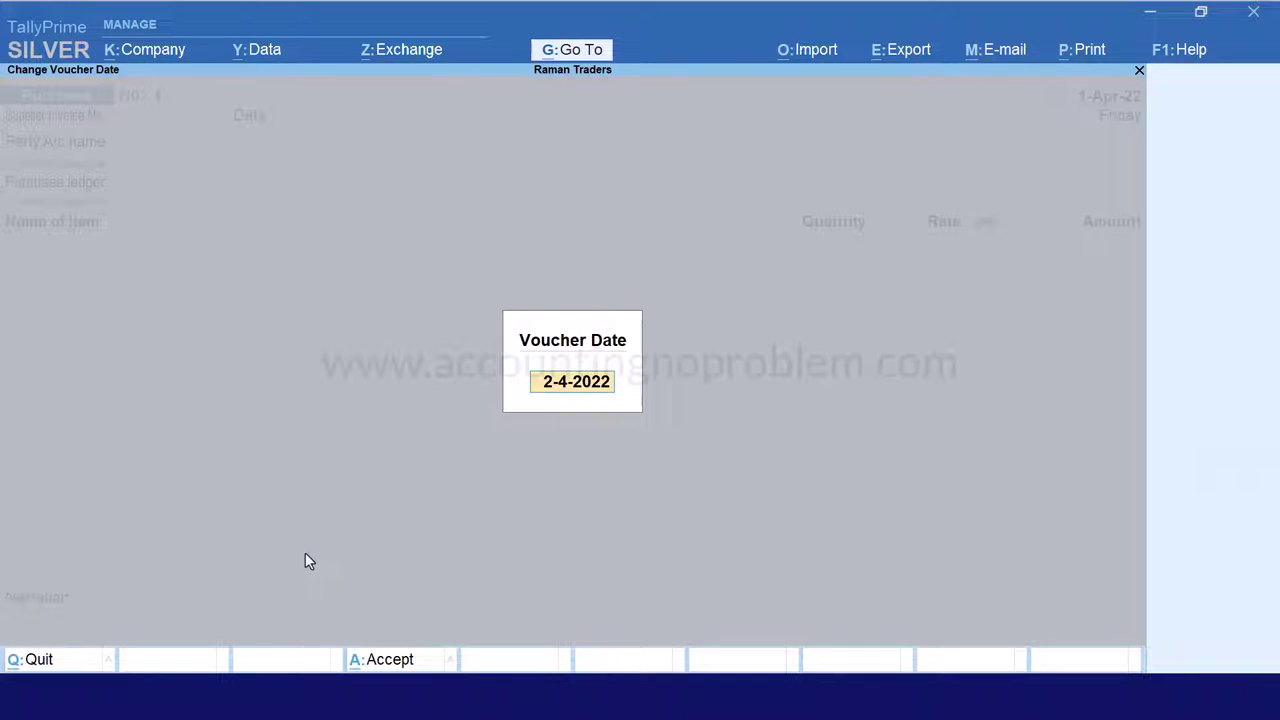
type("1.6")
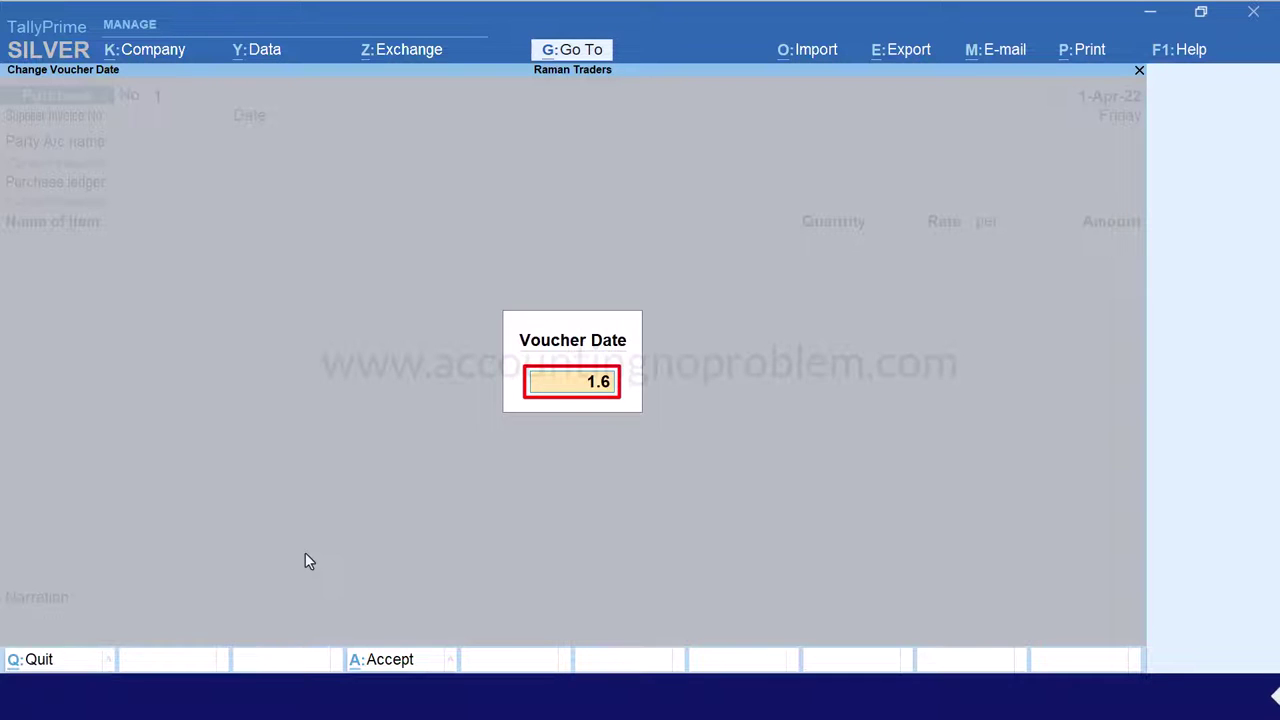
key("Return")
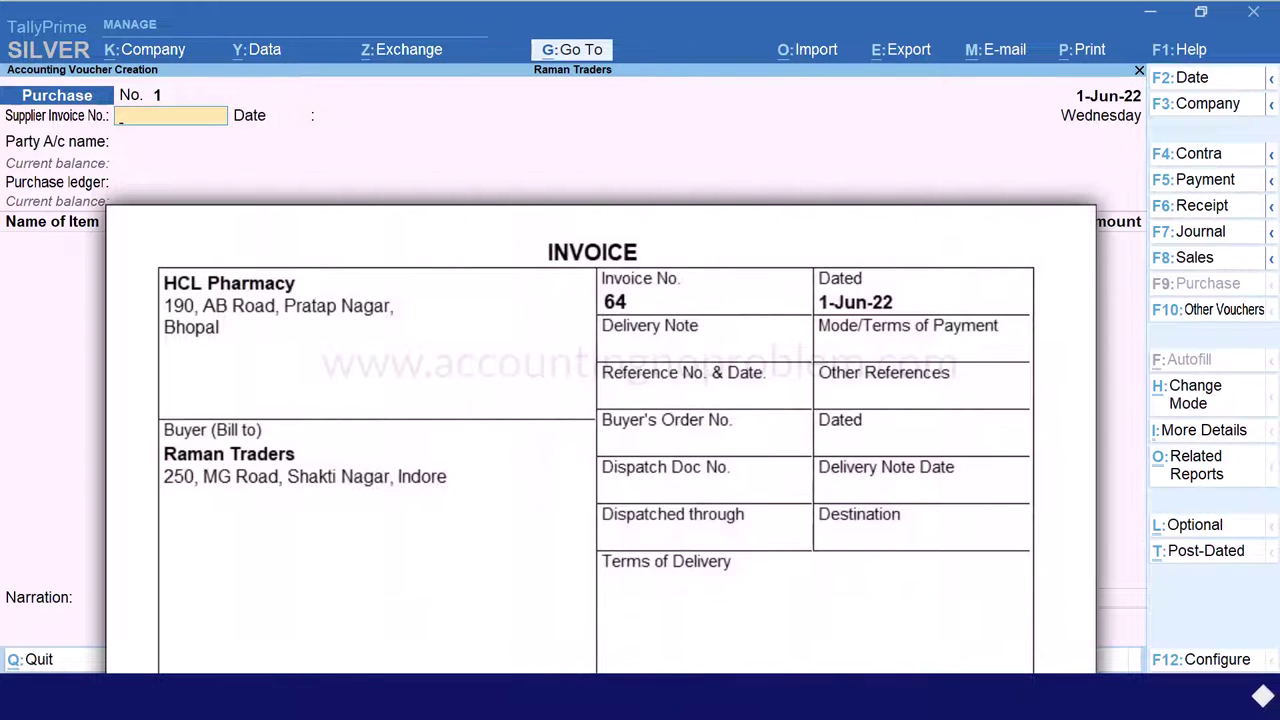
Step: Fill in supplier invoice number 64 dated 1-Jun-22, with party HCL Pharmacy and purchase ledger Purchase Account
type("64")
key("Return")
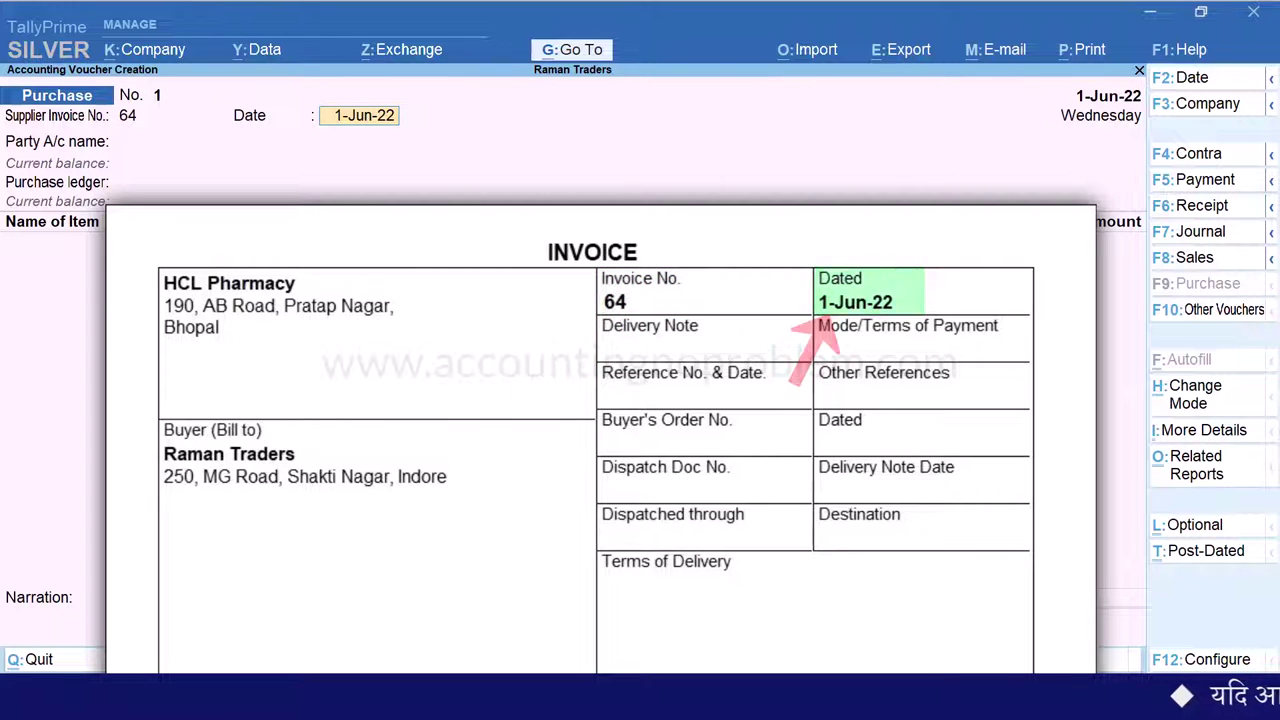
key("Return")
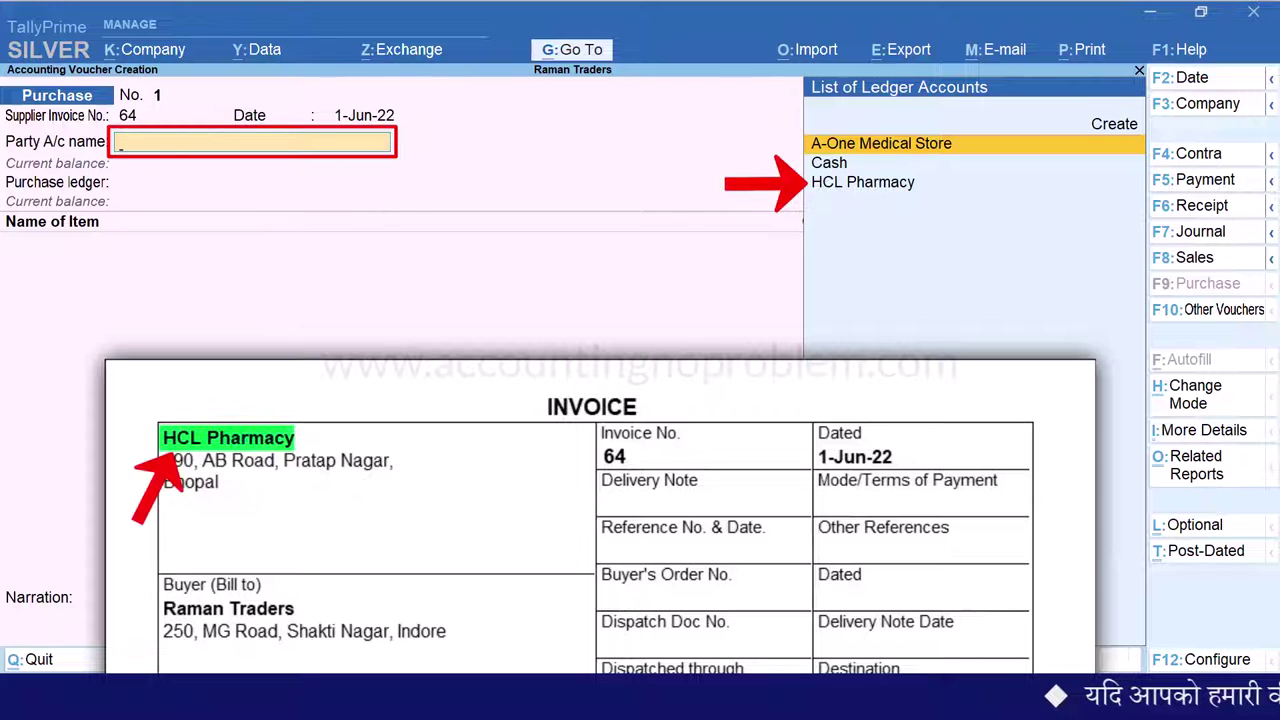
key("Down")
key("Down")
key("Return")
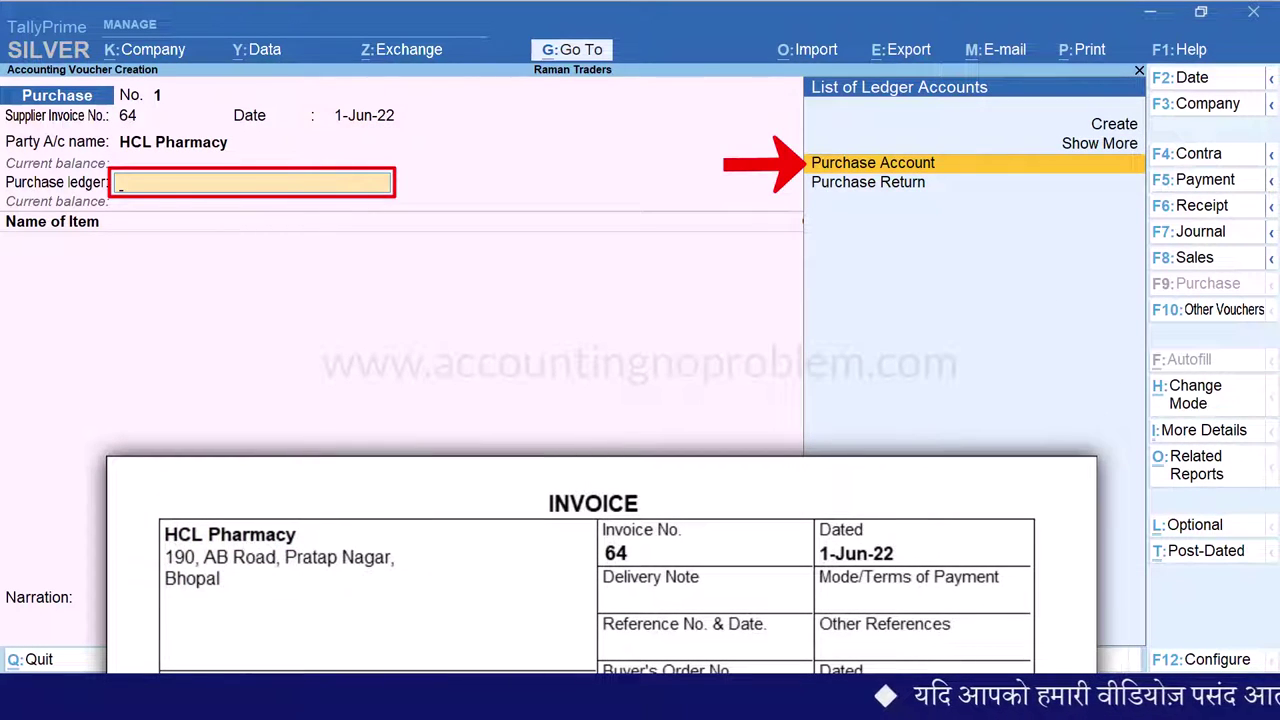
key("Return")
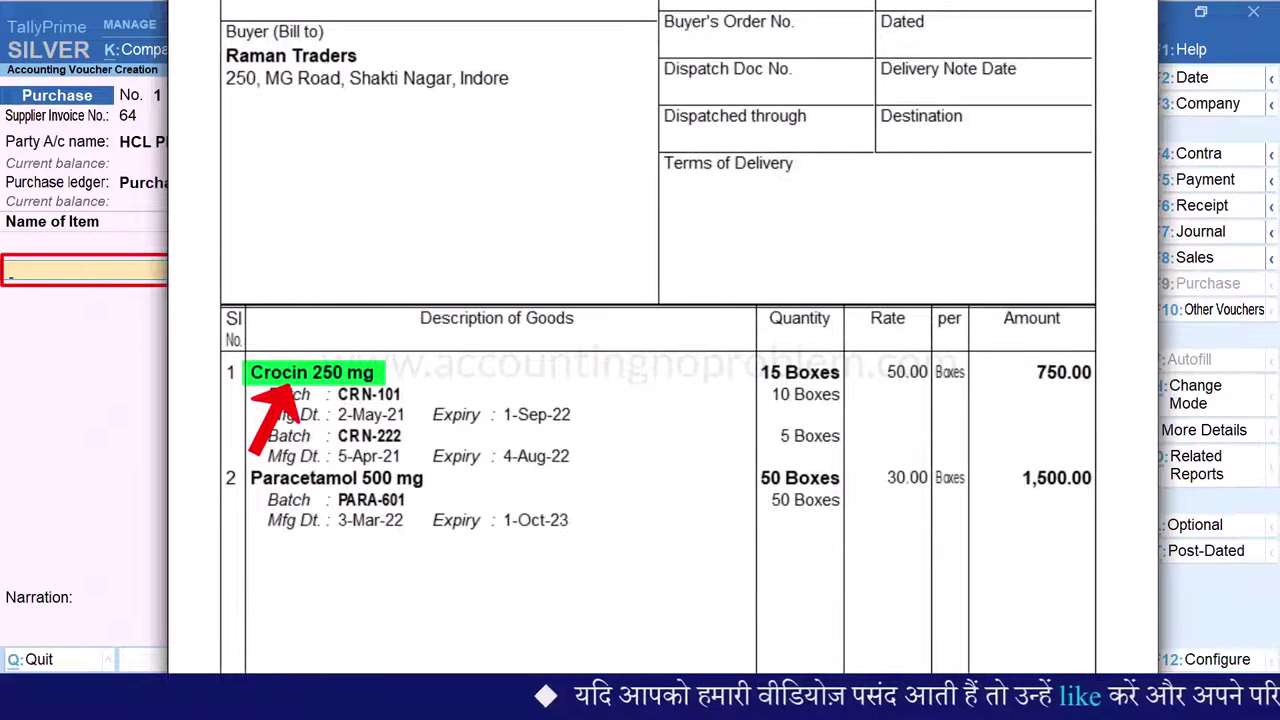
Step: Start a new stock item from the voucher named Crocin 250 mg, under Primary, with Boxes as the unit
key("alt+c")
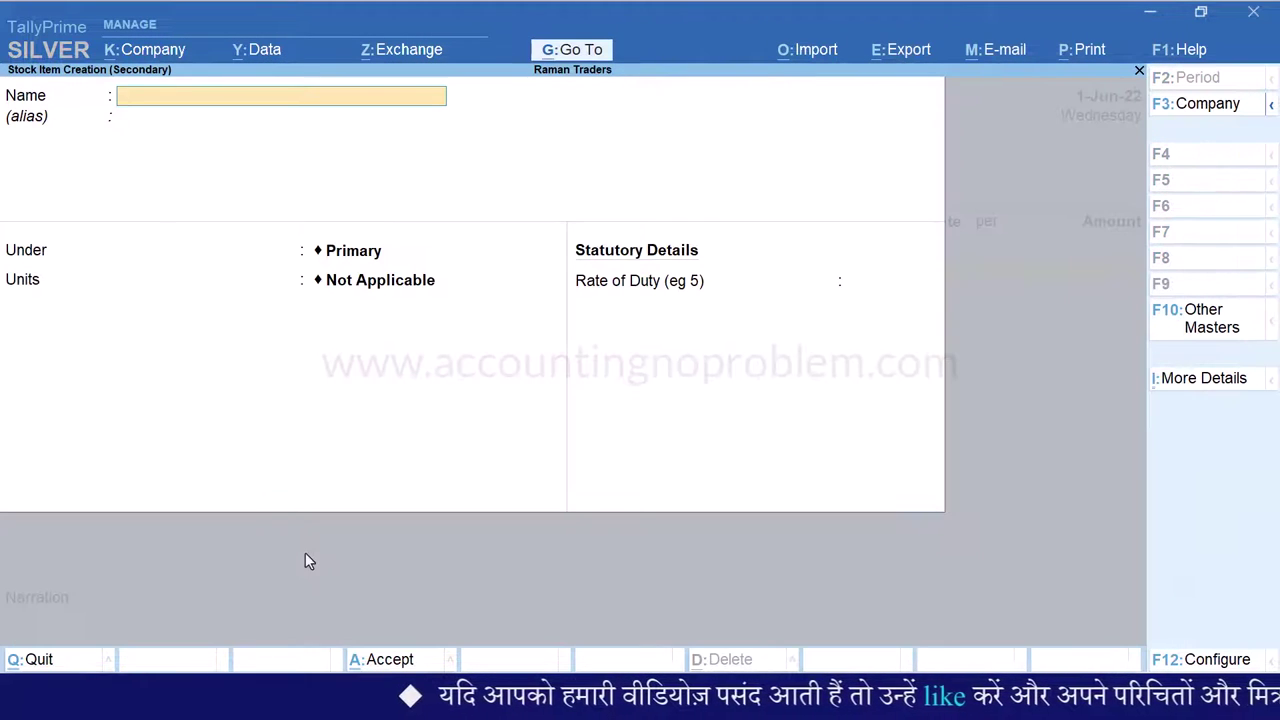
type("Crocin 250 mg")
key("Return")
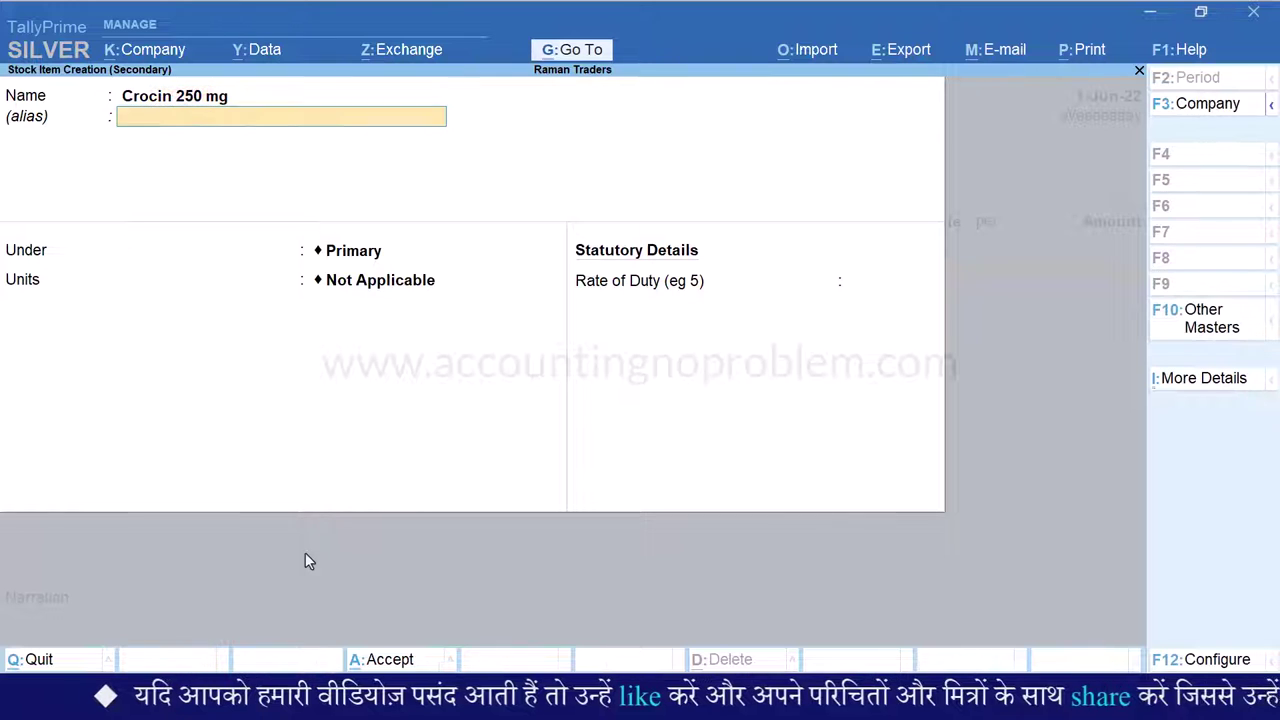
key("Return")
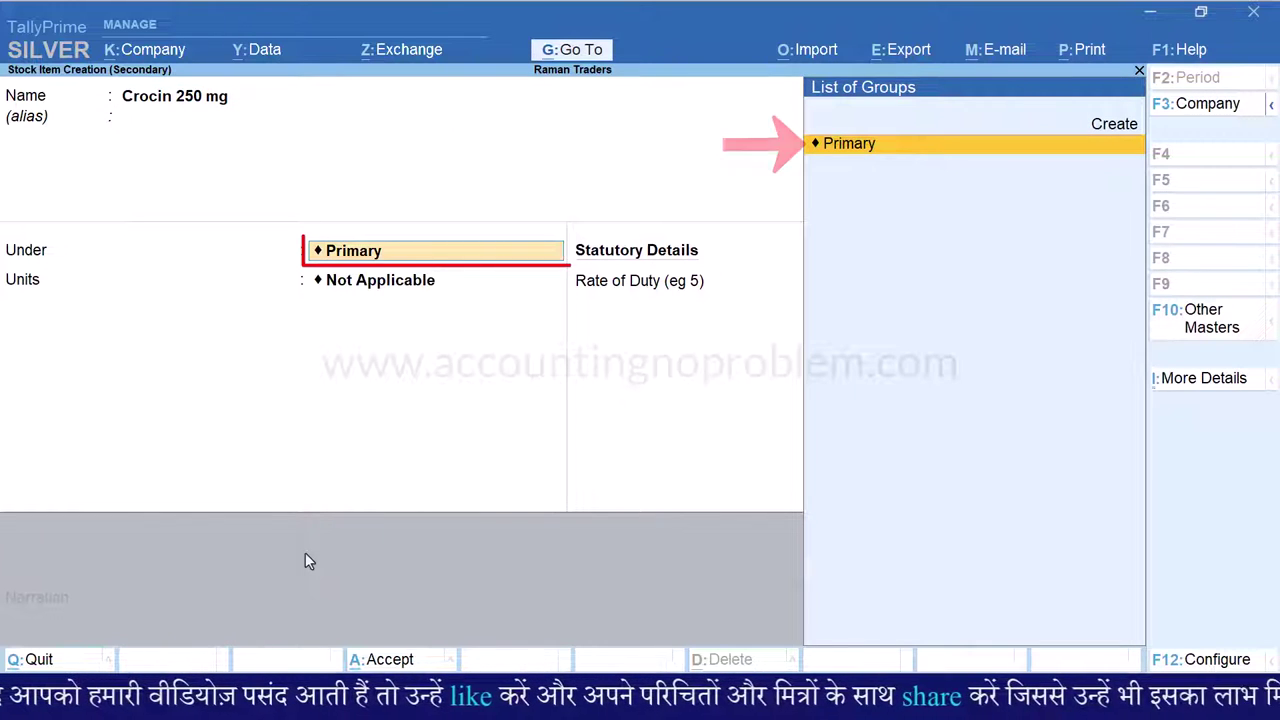
key("Return")
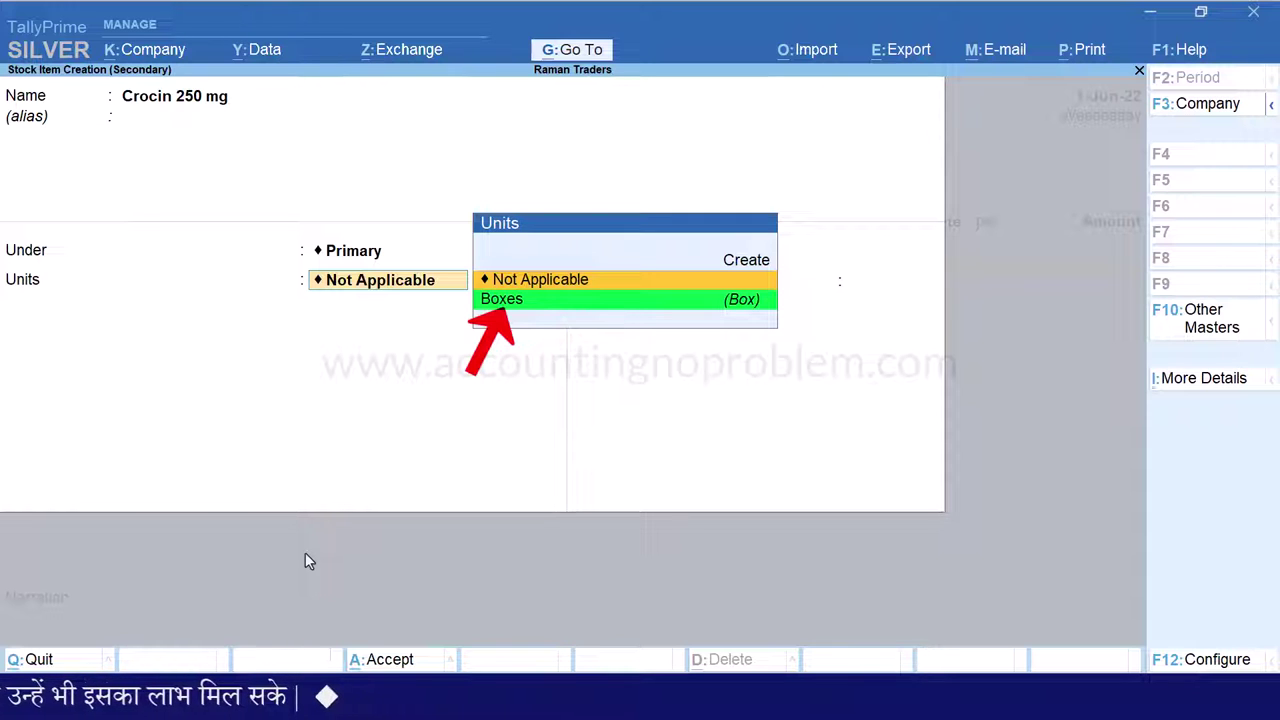
key("Down")
key("Return")
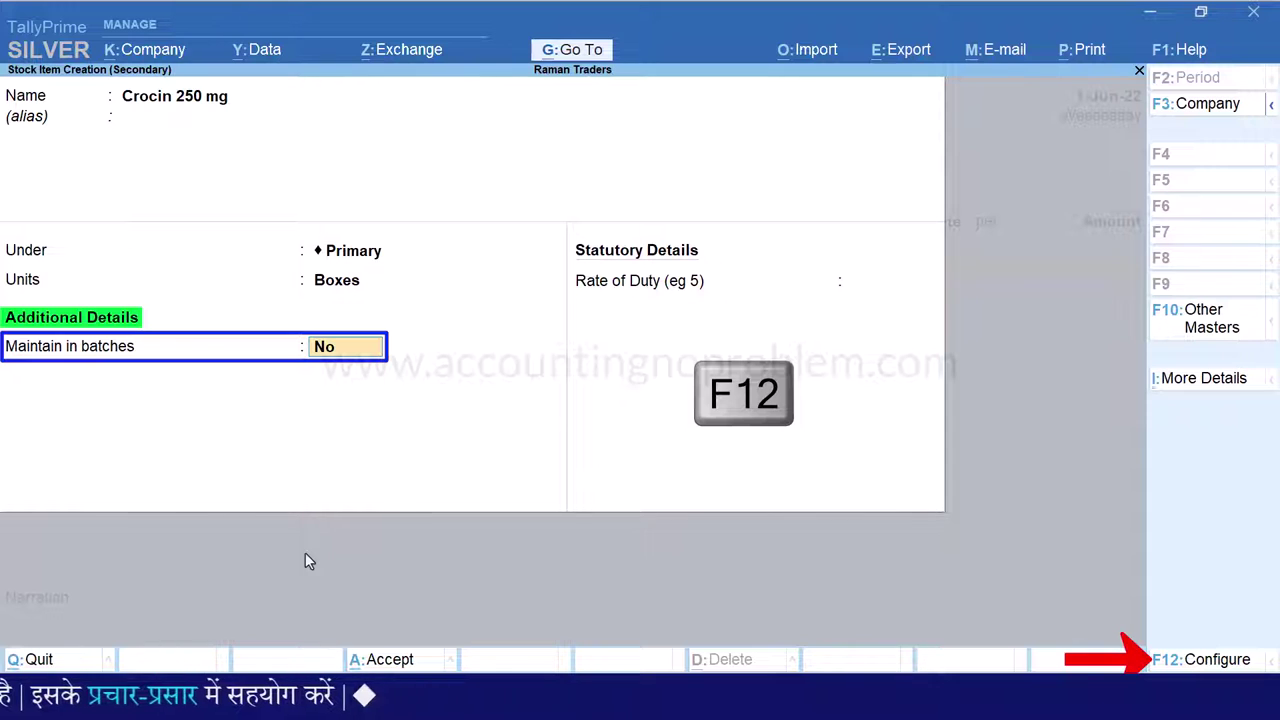
Step: Check the Maintain Stock Items in Batches option in the stock item configuration
key("F12")
key("Down")
key("Down")
key("Down")
key("Down")
key("Down")
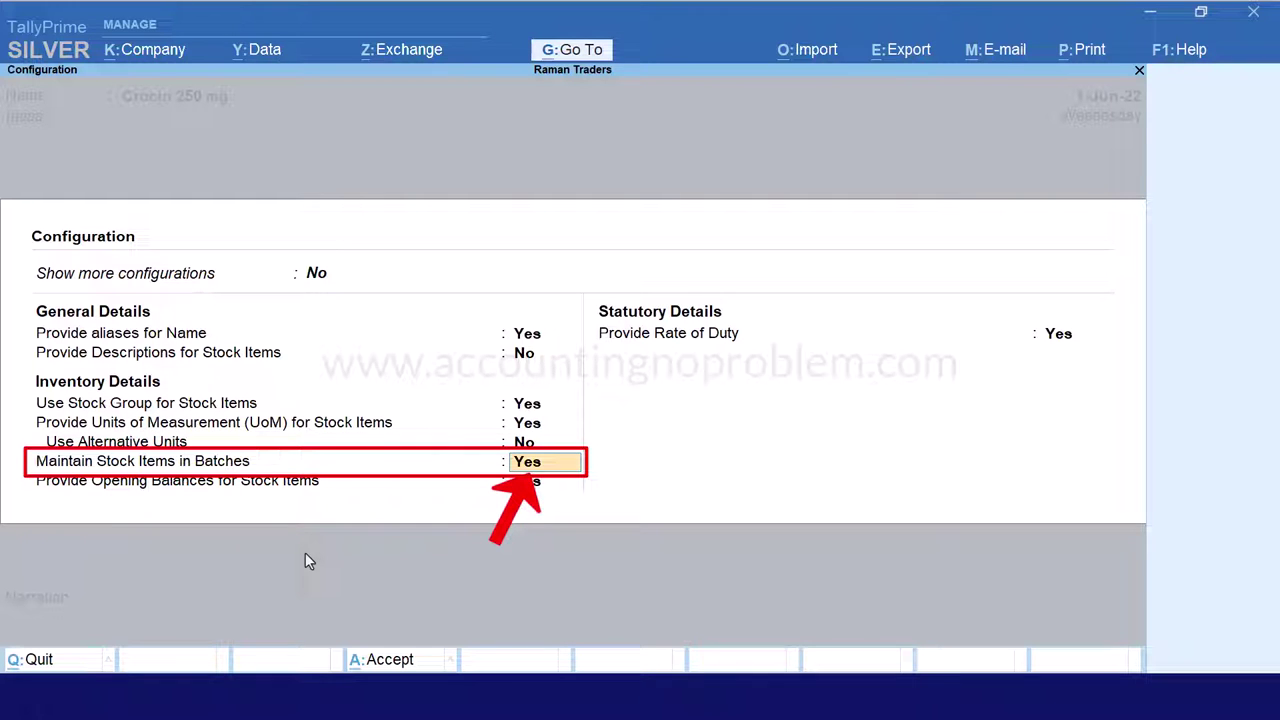
key("Escape")
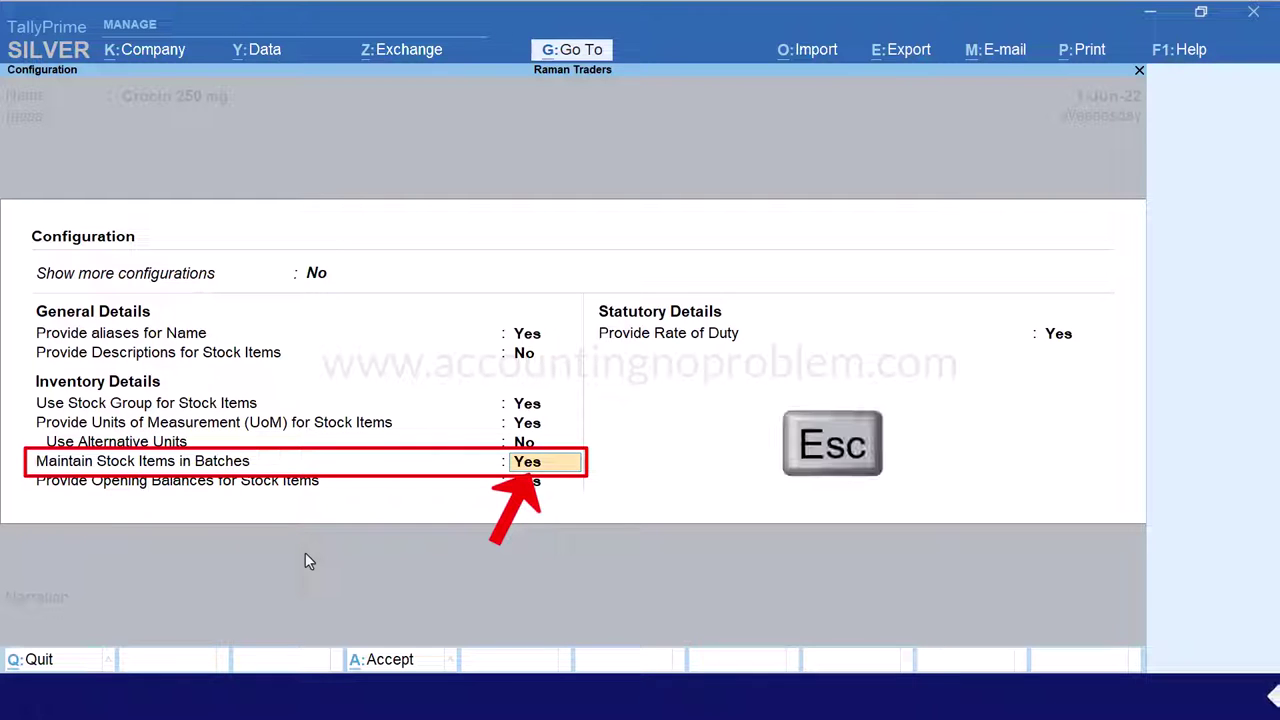
Step: Set batch maintenance, manufacturing date tracking and expiry dates to Yes for Crocin 250 mg, and save the item
type("yes")
key("Return")
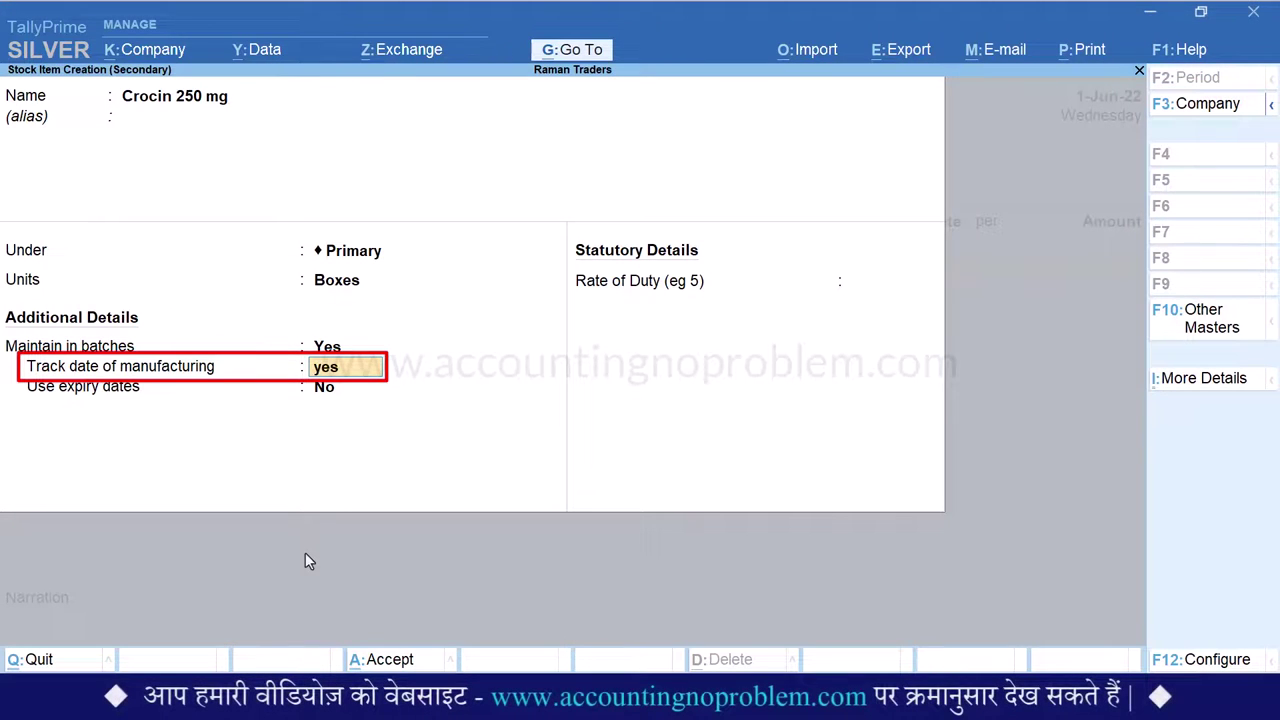
key("Return")
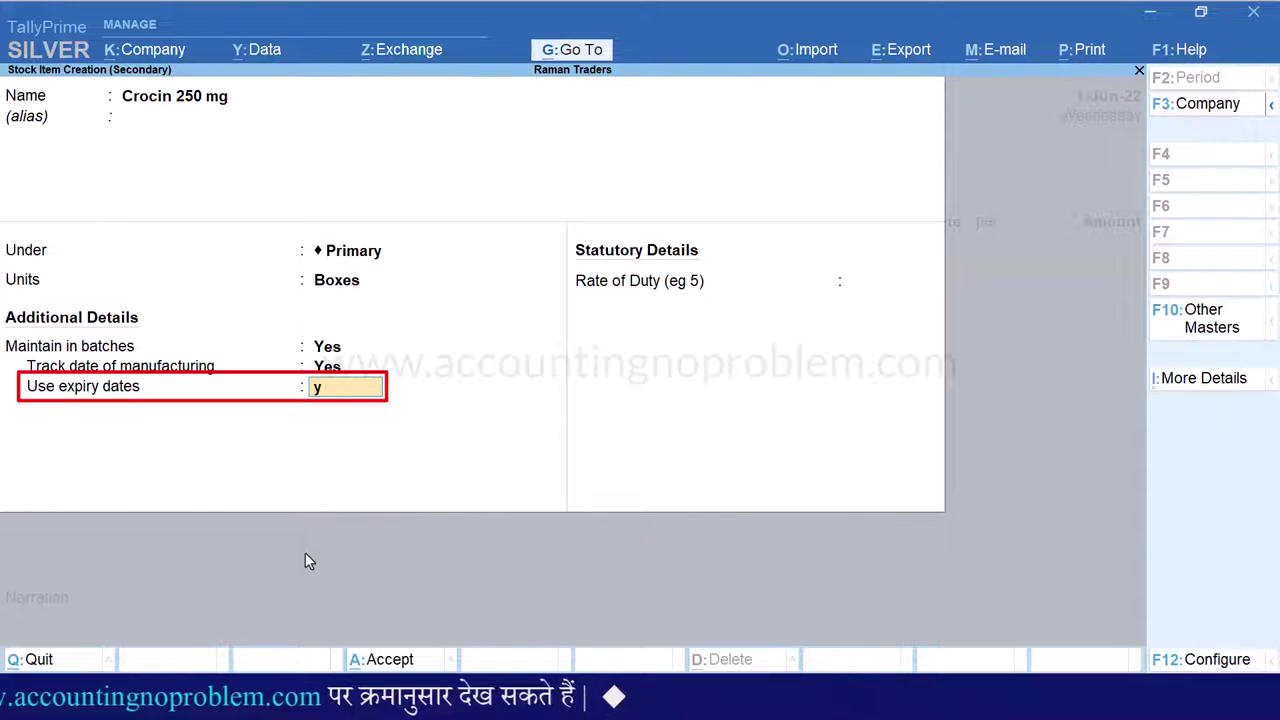
key("Return")
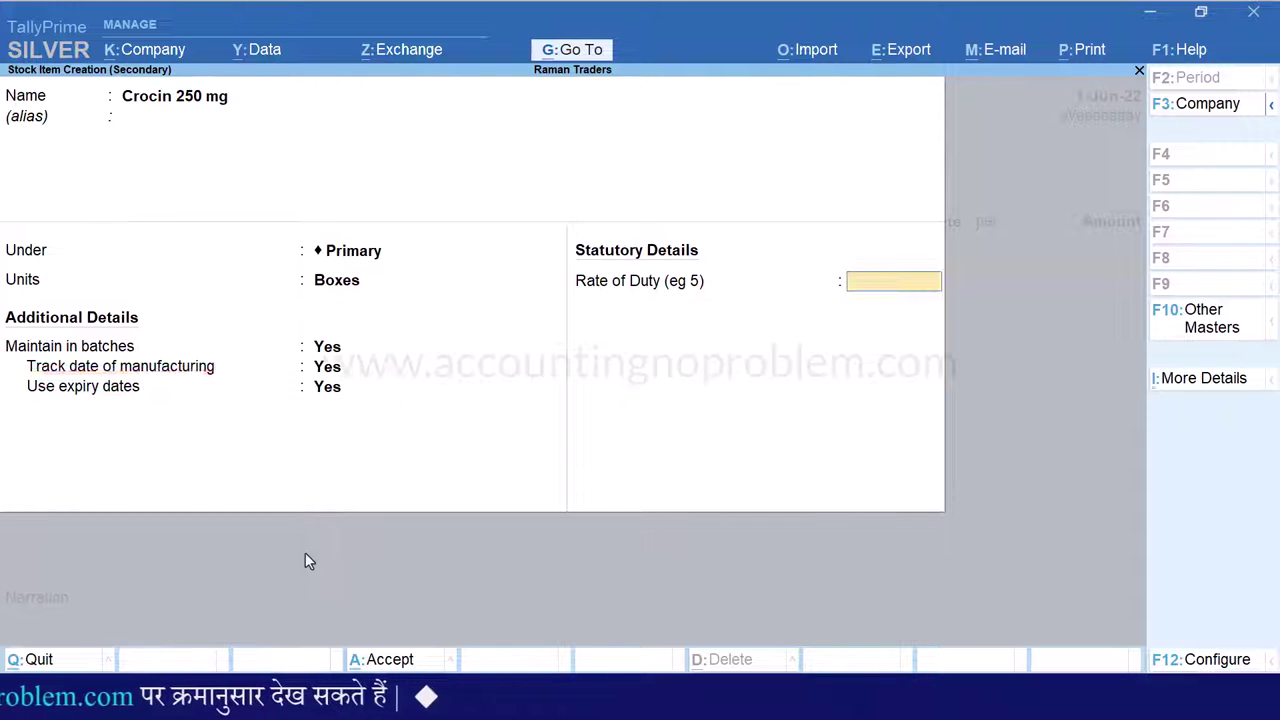
key("Return")
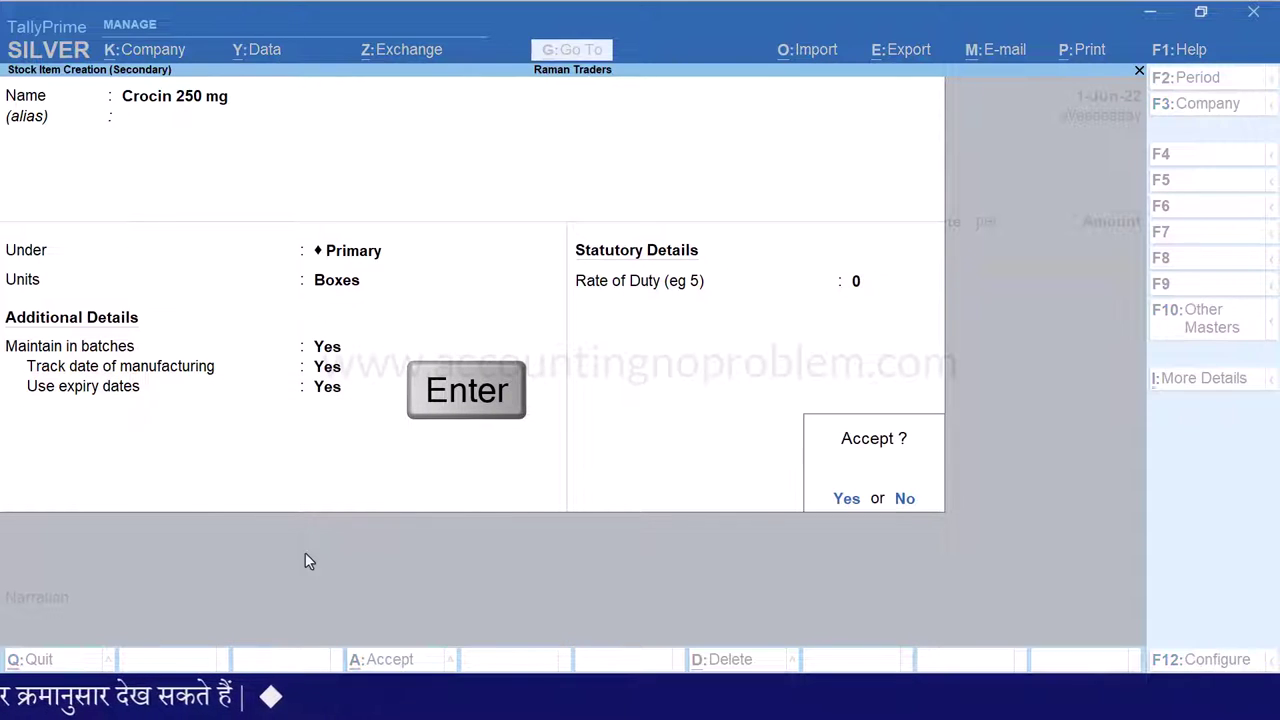
key("Return")
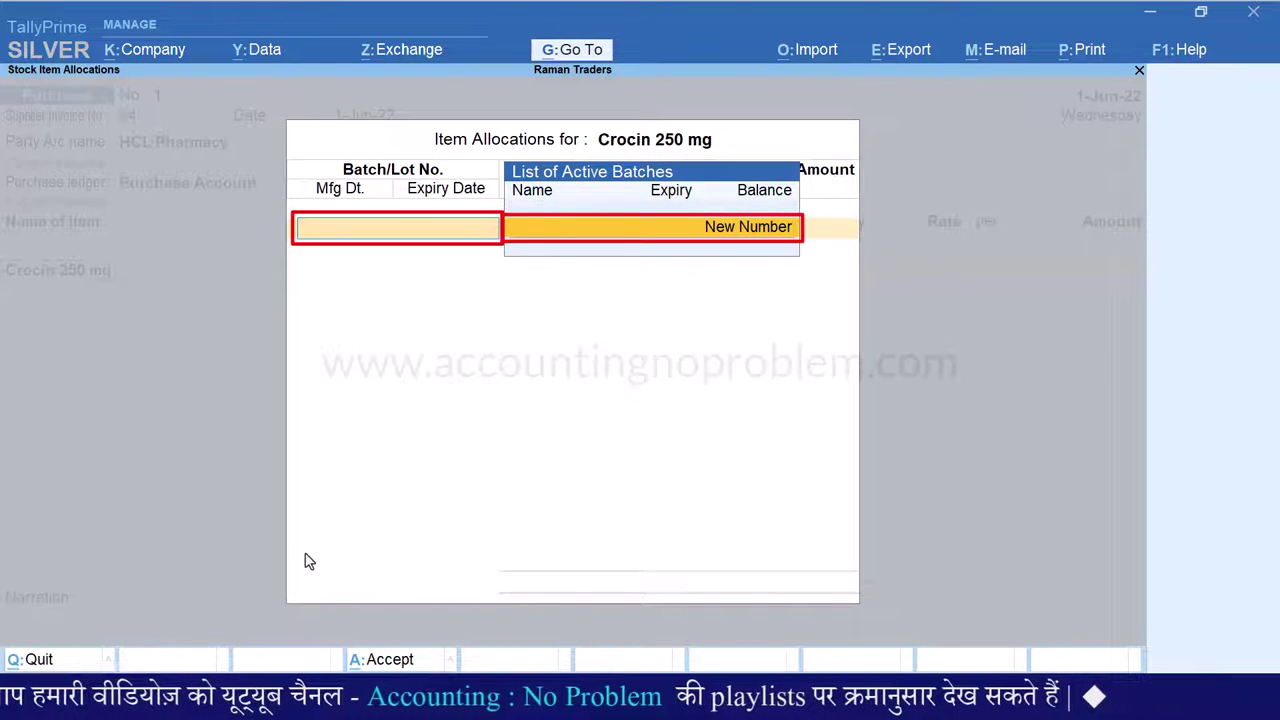
Step: Allocate a new batch CRN-101 of Crocin 250 mg with 10 Boxes at a rate of 50 per box
key("Return")
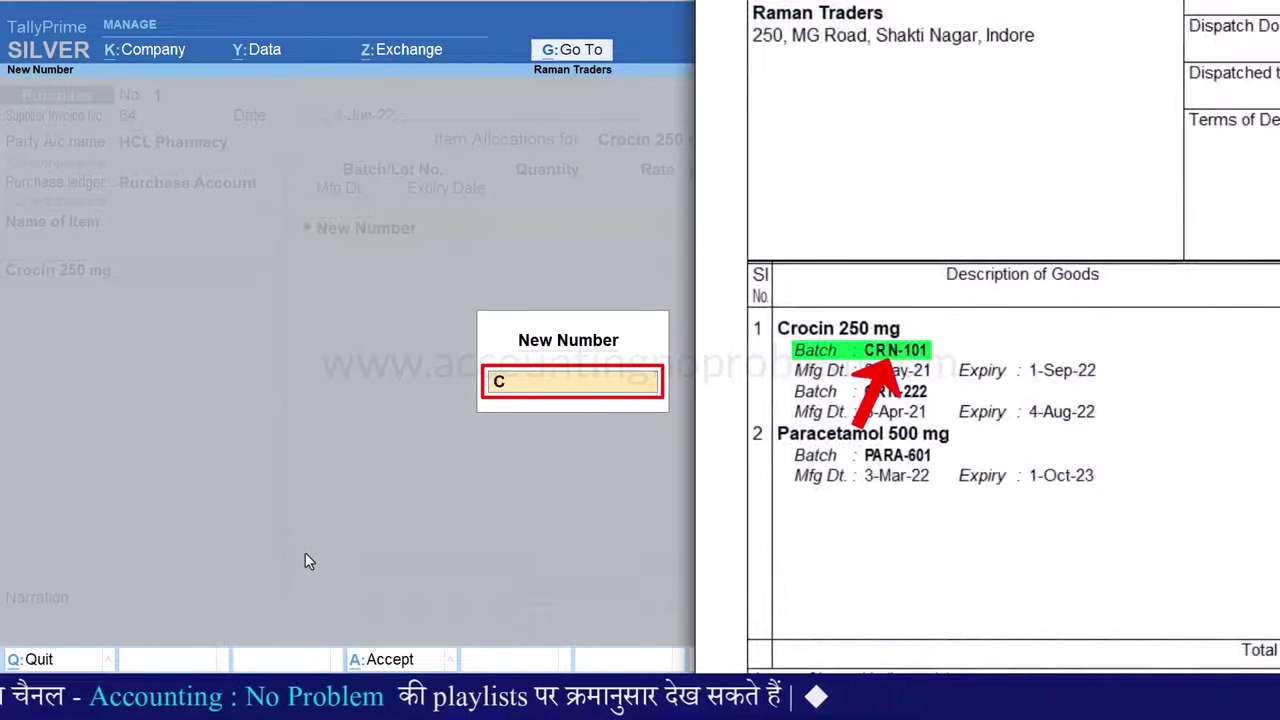
type("CRN-101")
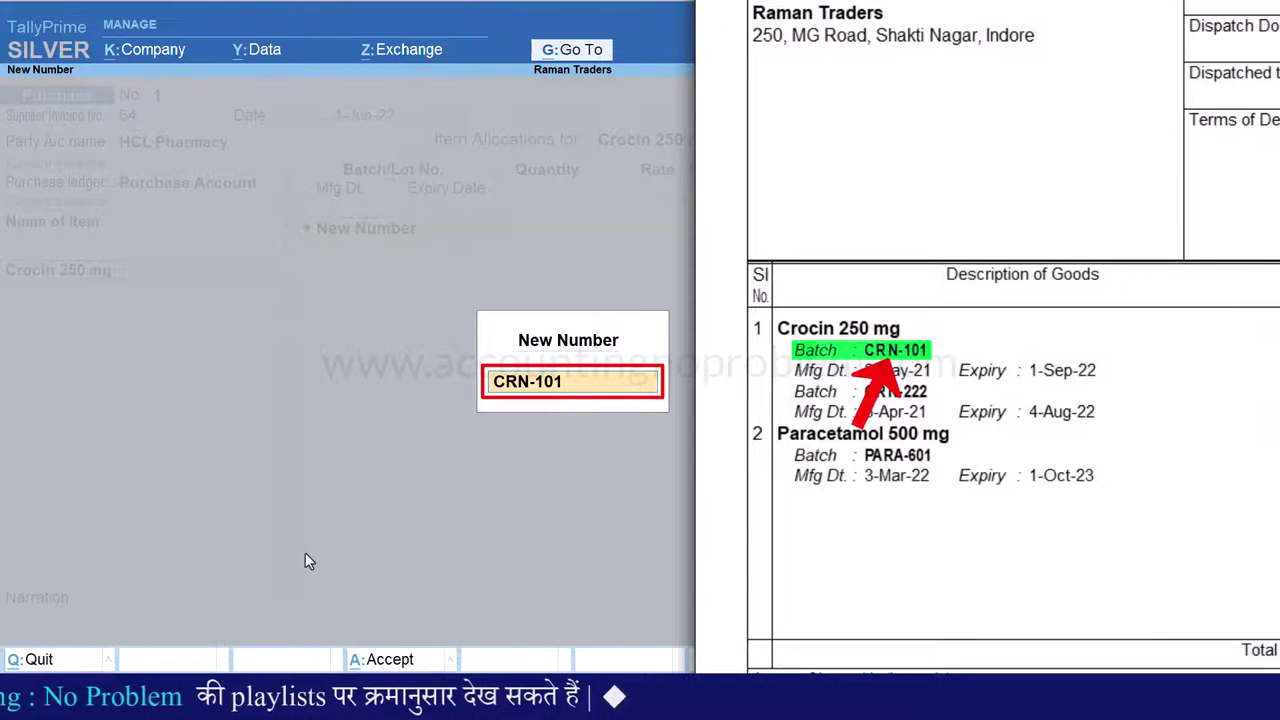
key("Return")
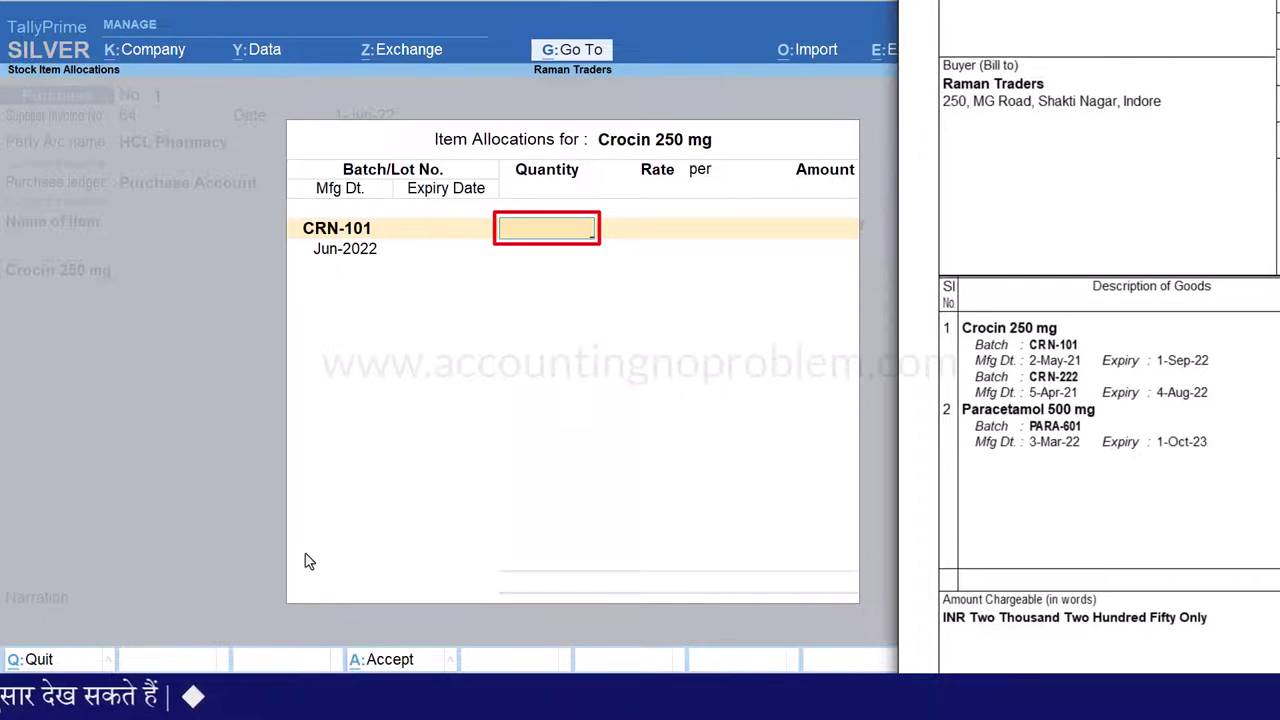
type("10")
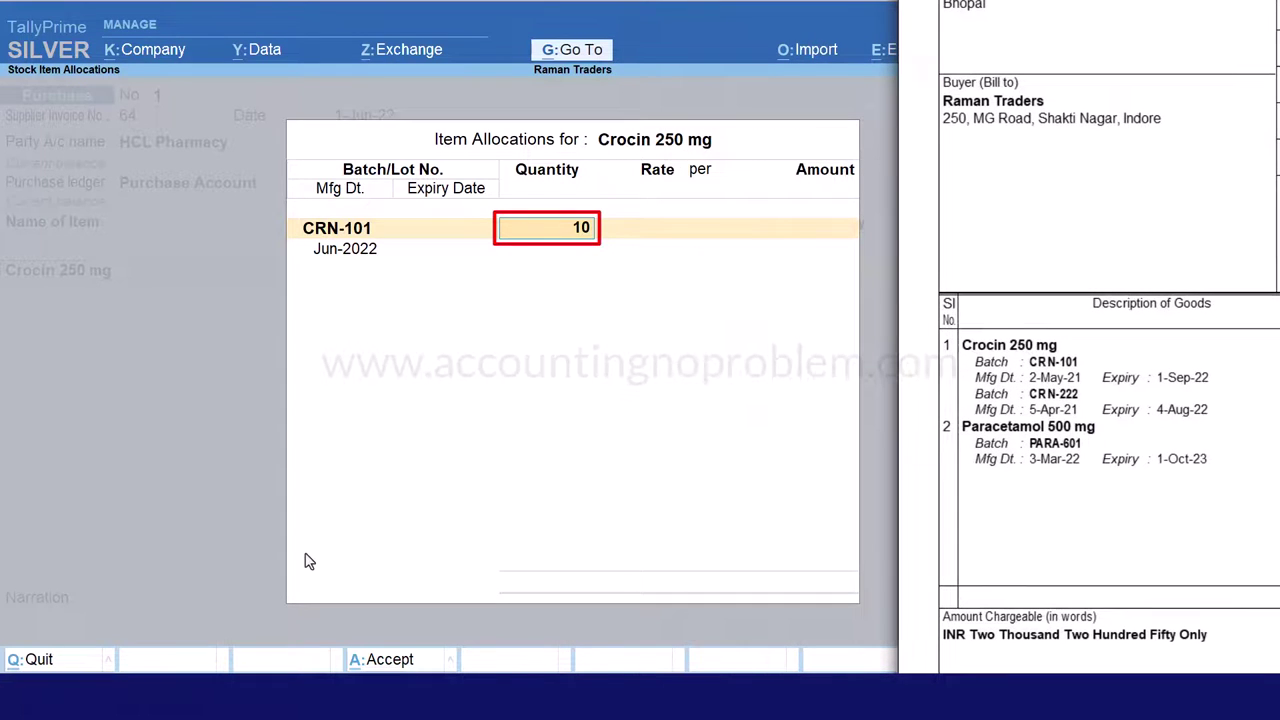
key("Return")
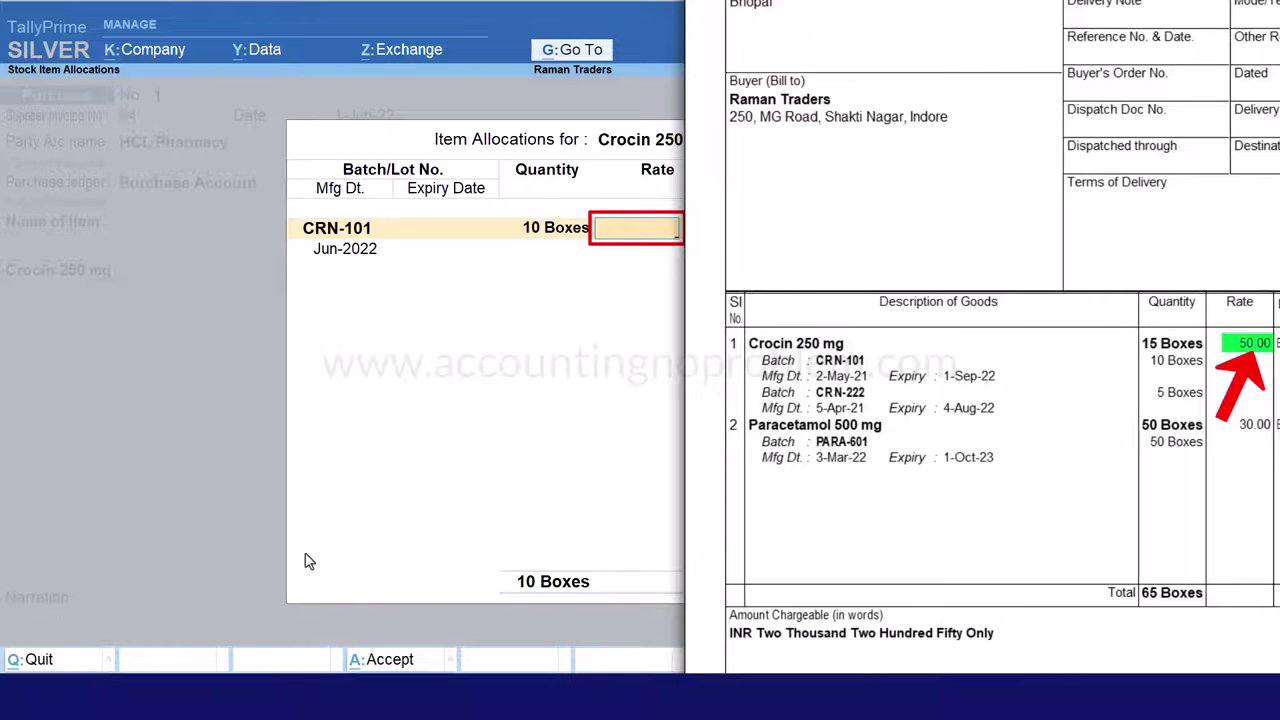
type("50")
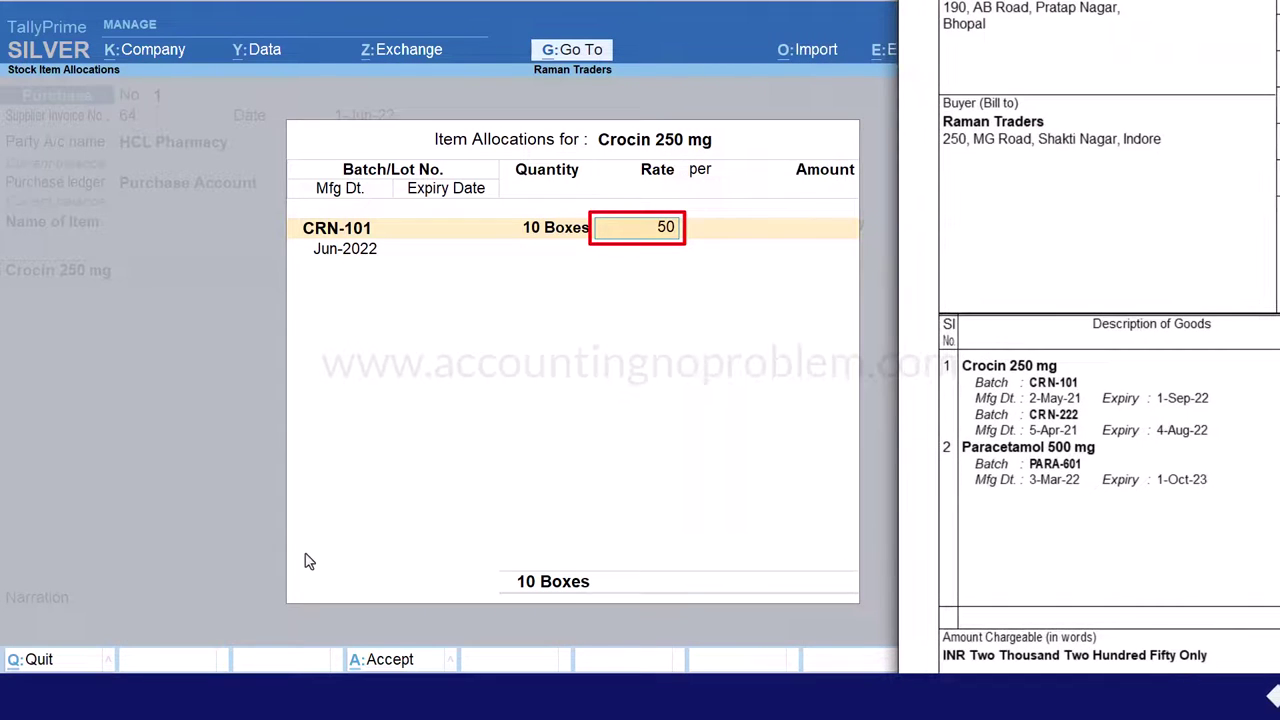
key("Return")
key("Return")
key("Return")
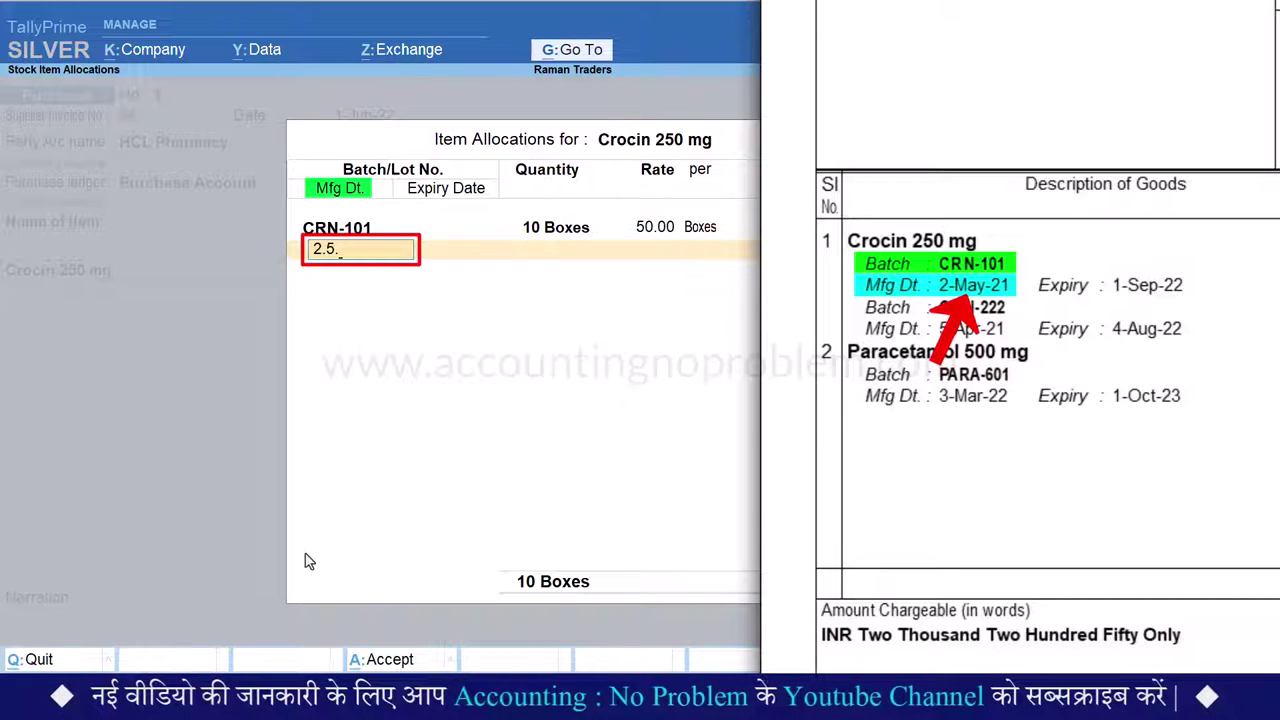
Step: Enter manufacturing date 2-May-21 and expiry date 1-Sep-22 for batch CRN-101
type("21")
key("Return")
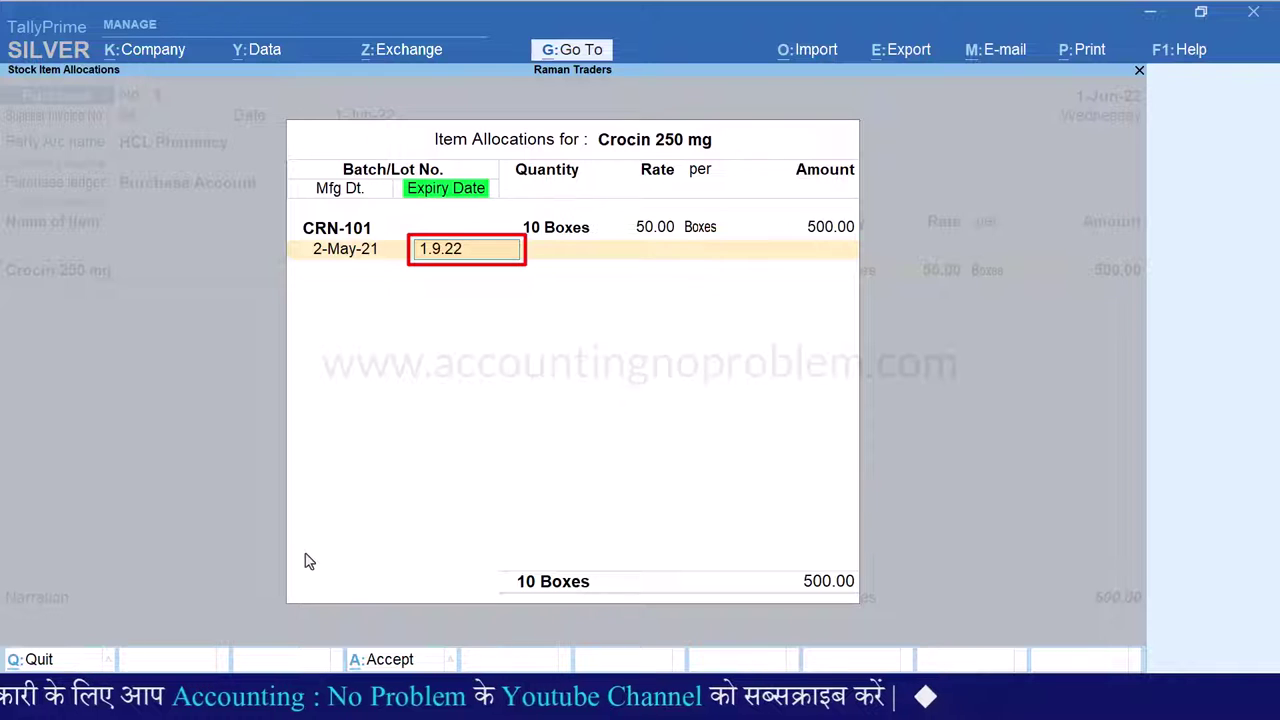
type("1.9.22")
key("Return")
Step: Try expiry periods of 90 days, 6 months and 2 years in place of a date for batch CRN-101
key("BackSpace")
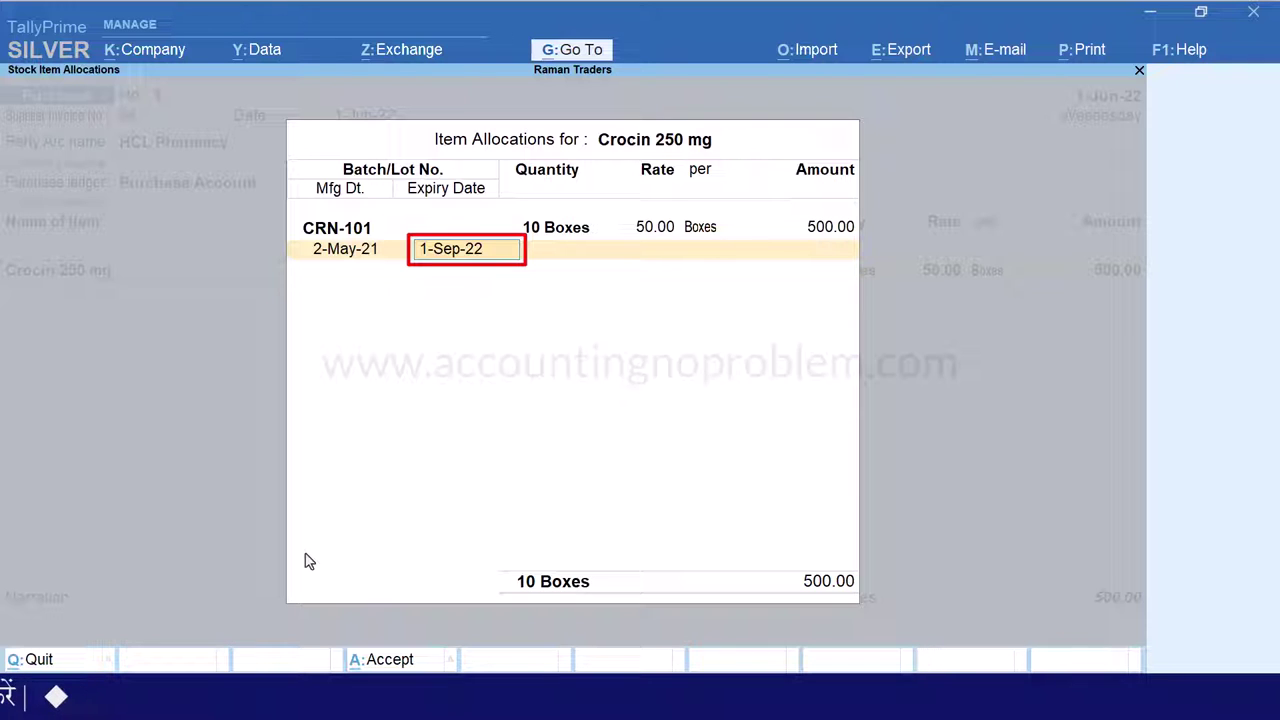
type("90")
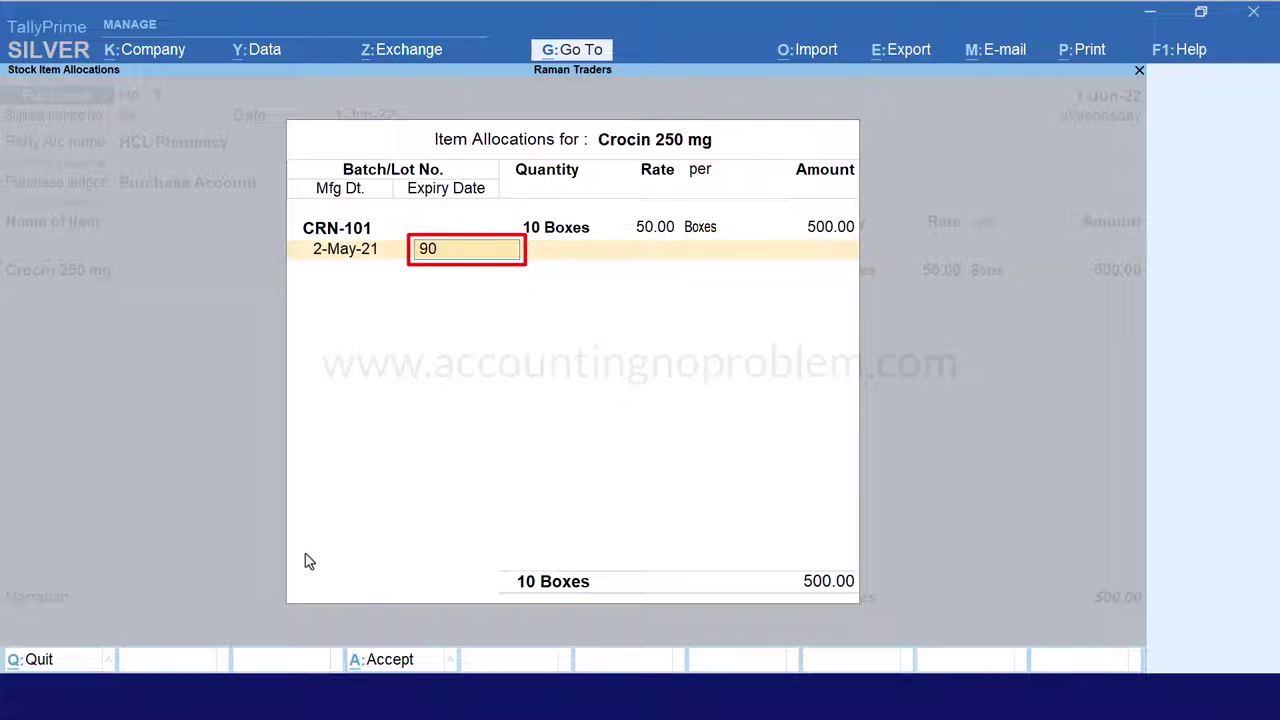
key("Return")
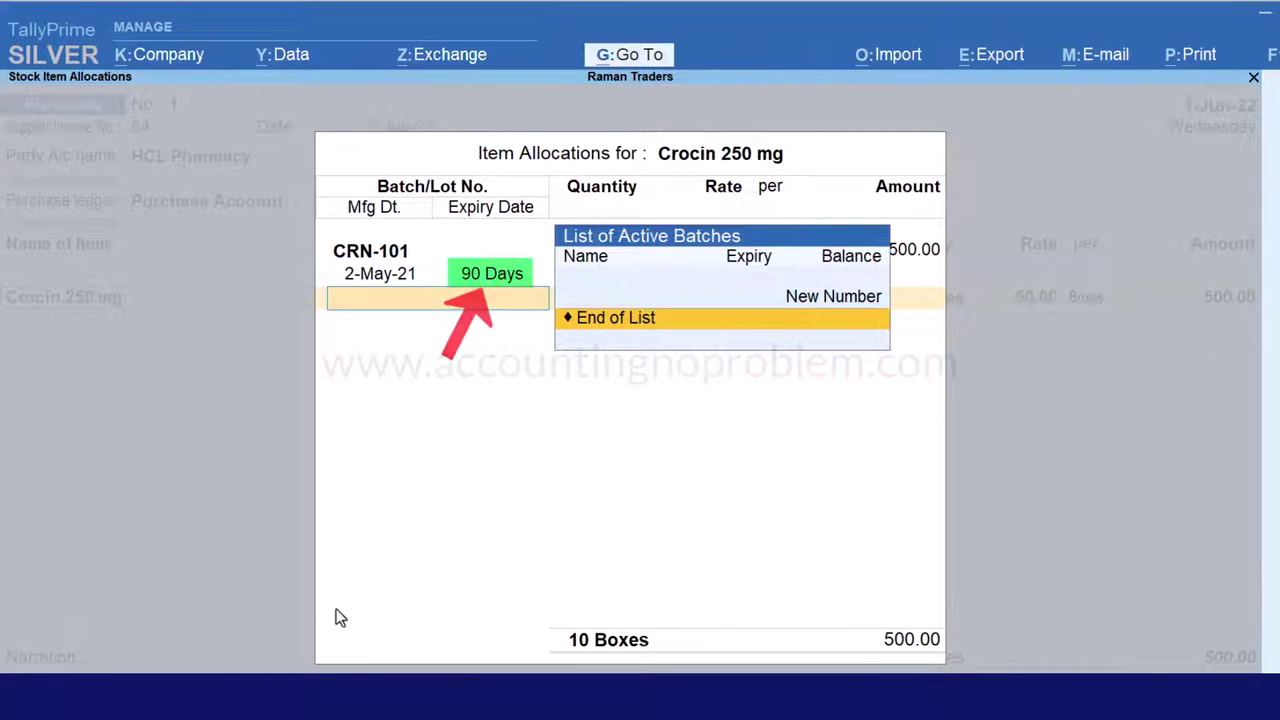
key("BackSpace")
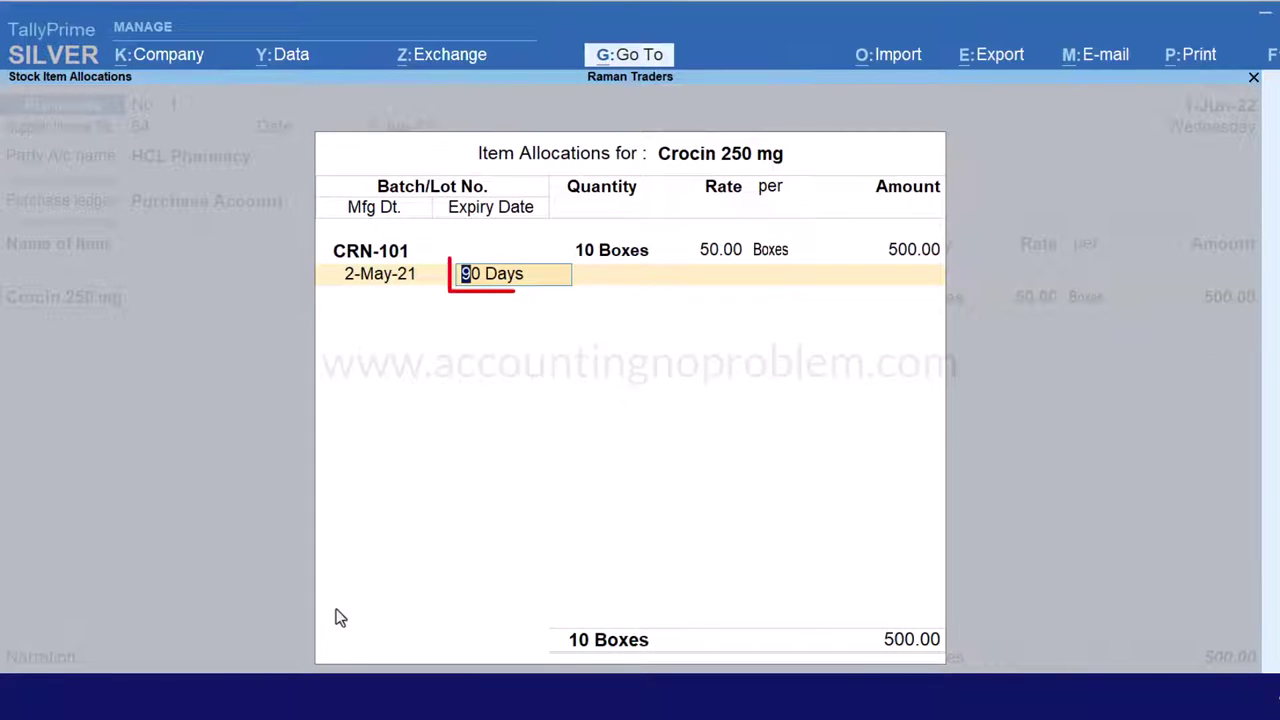
type("6M")
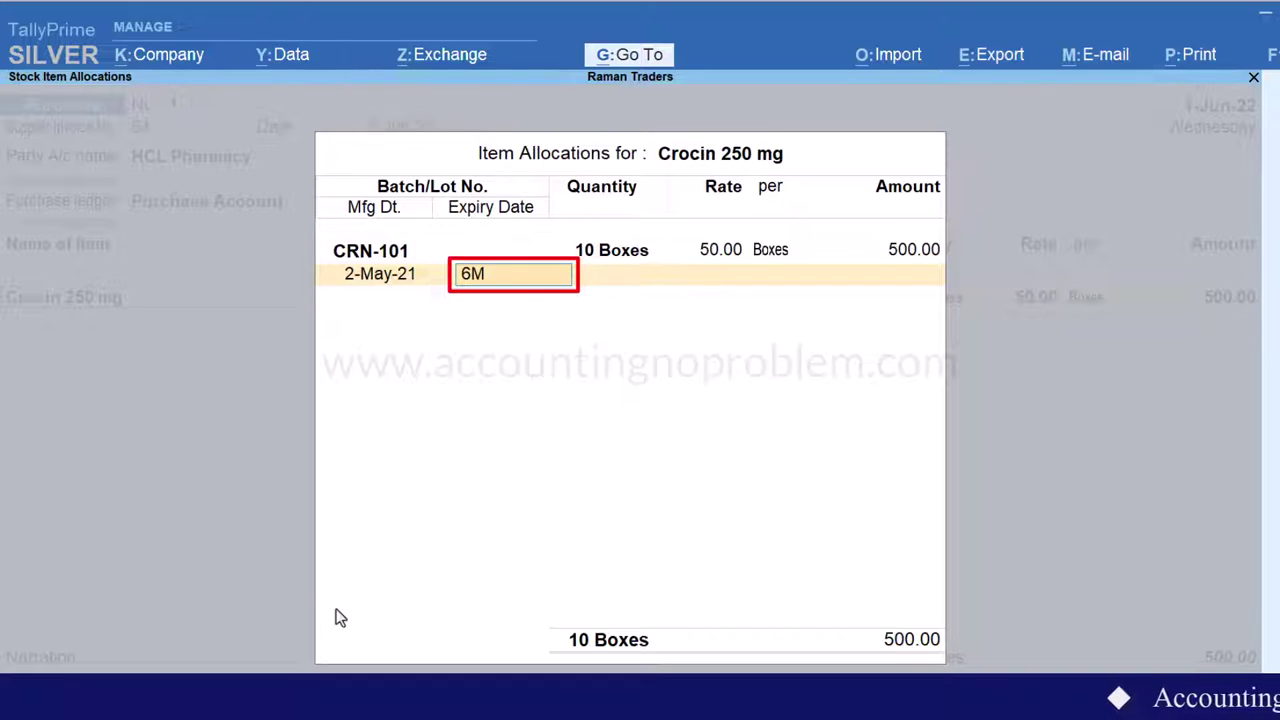
key("Return")
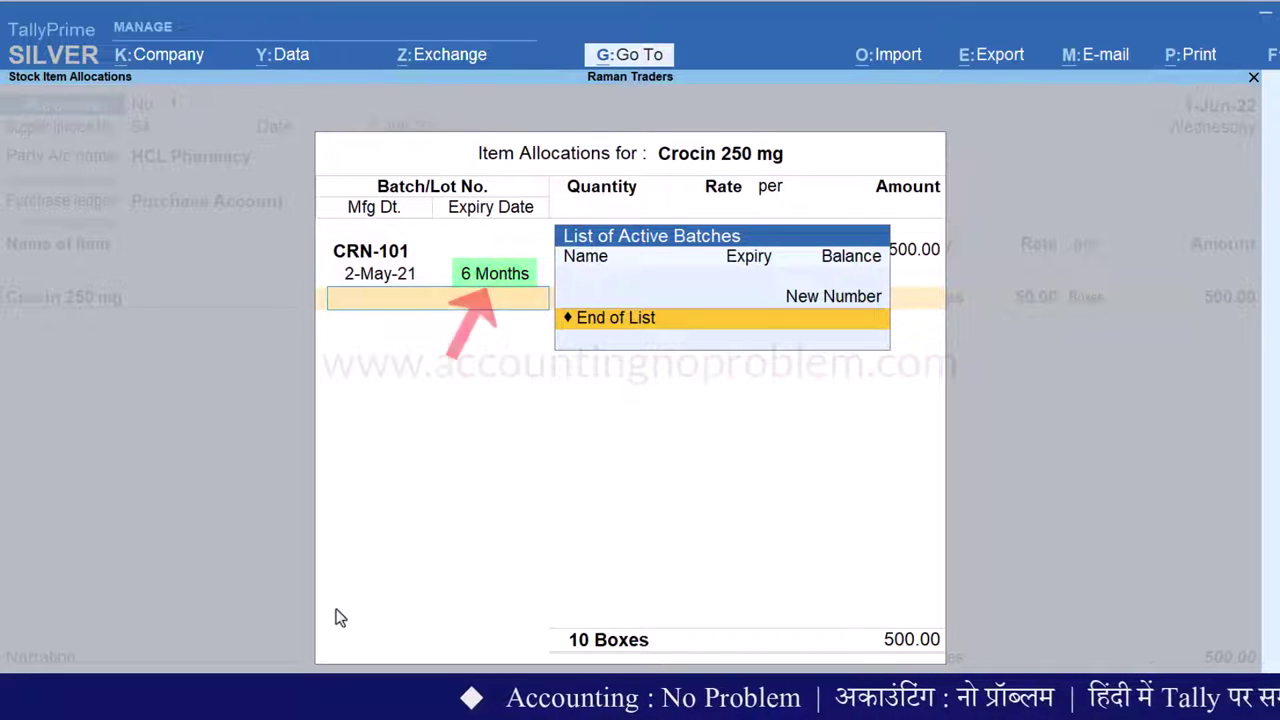
key("BackSpace")
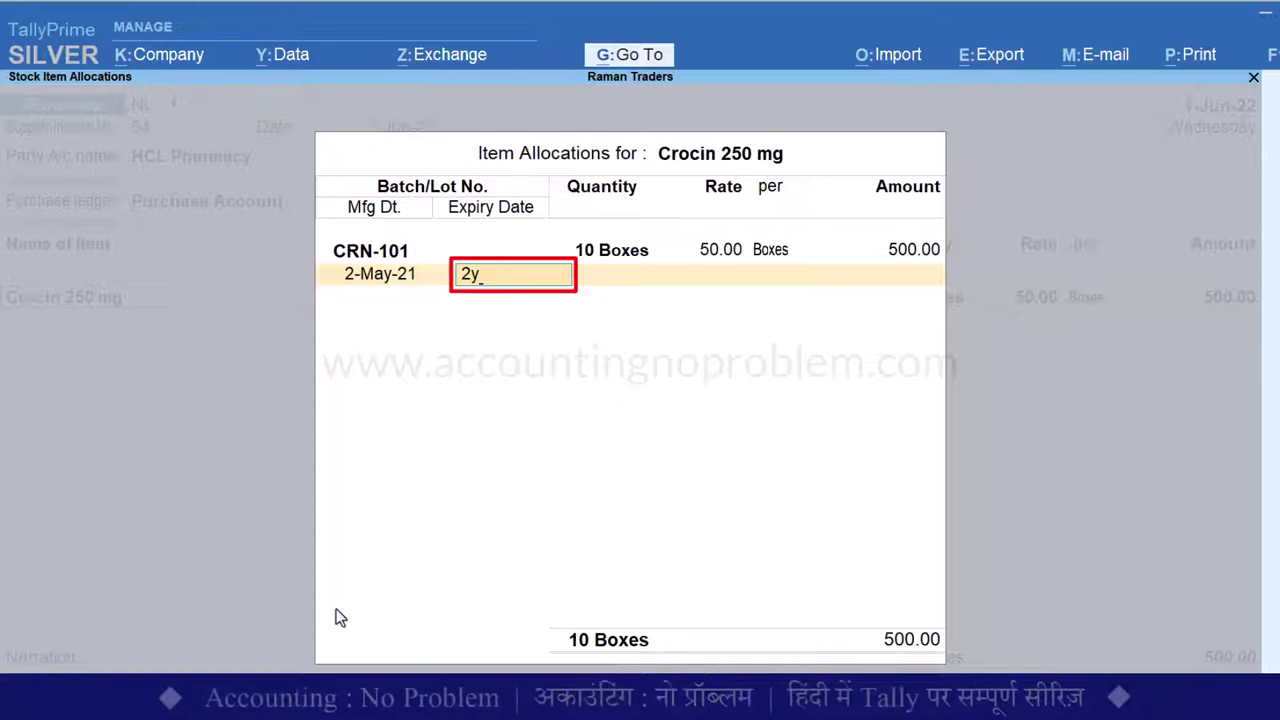
key("Return")
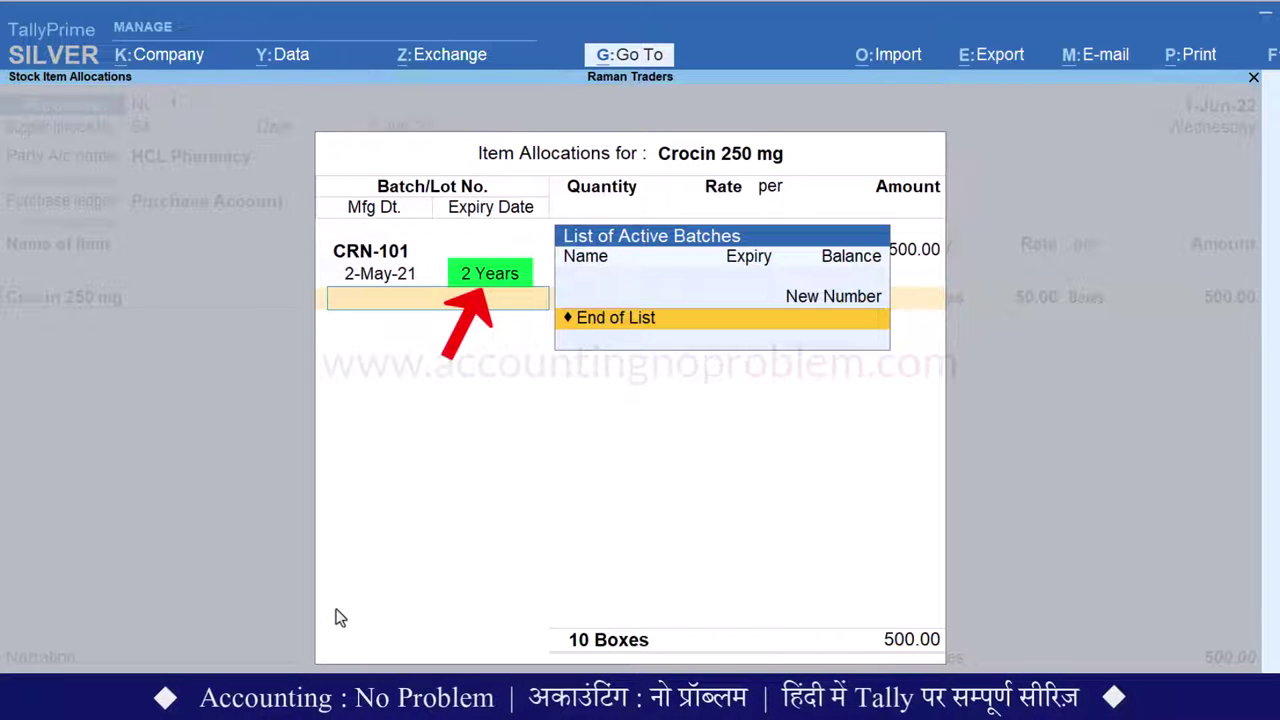
Step: Set the expiry of batch CRN-101 to the date 1-Sep-22
key("BackSpace")
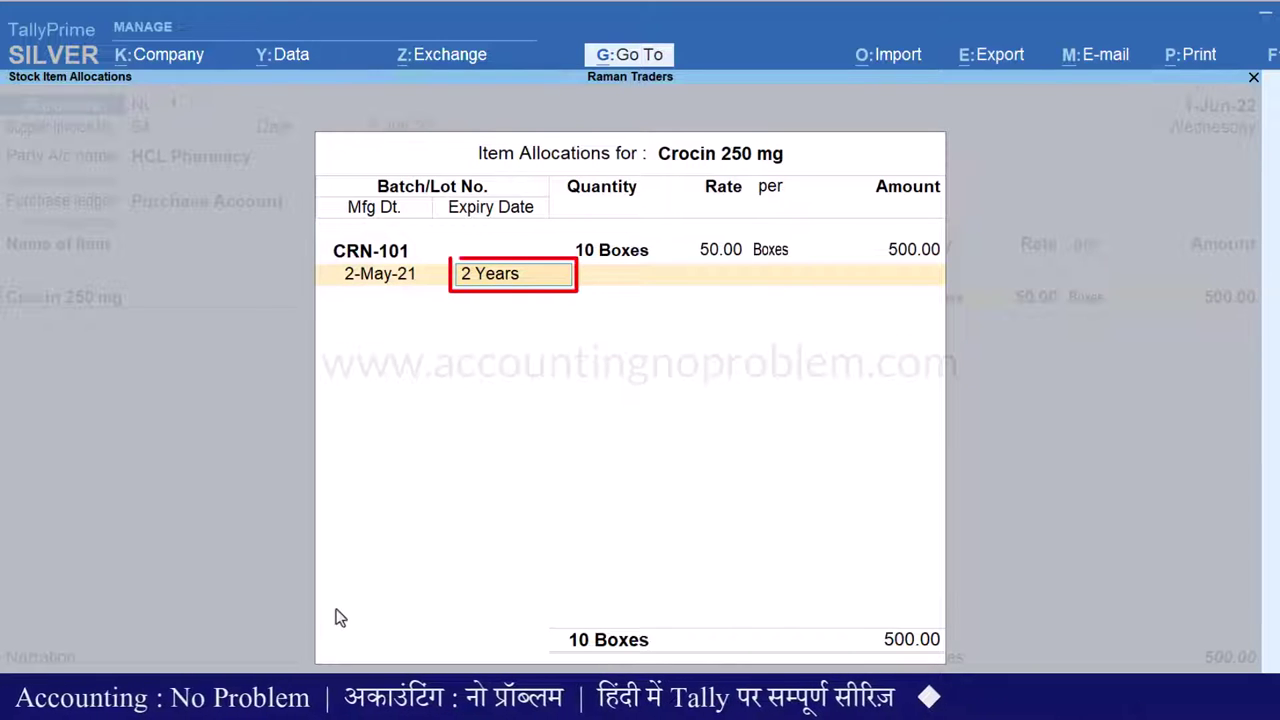
type("1.9.22")
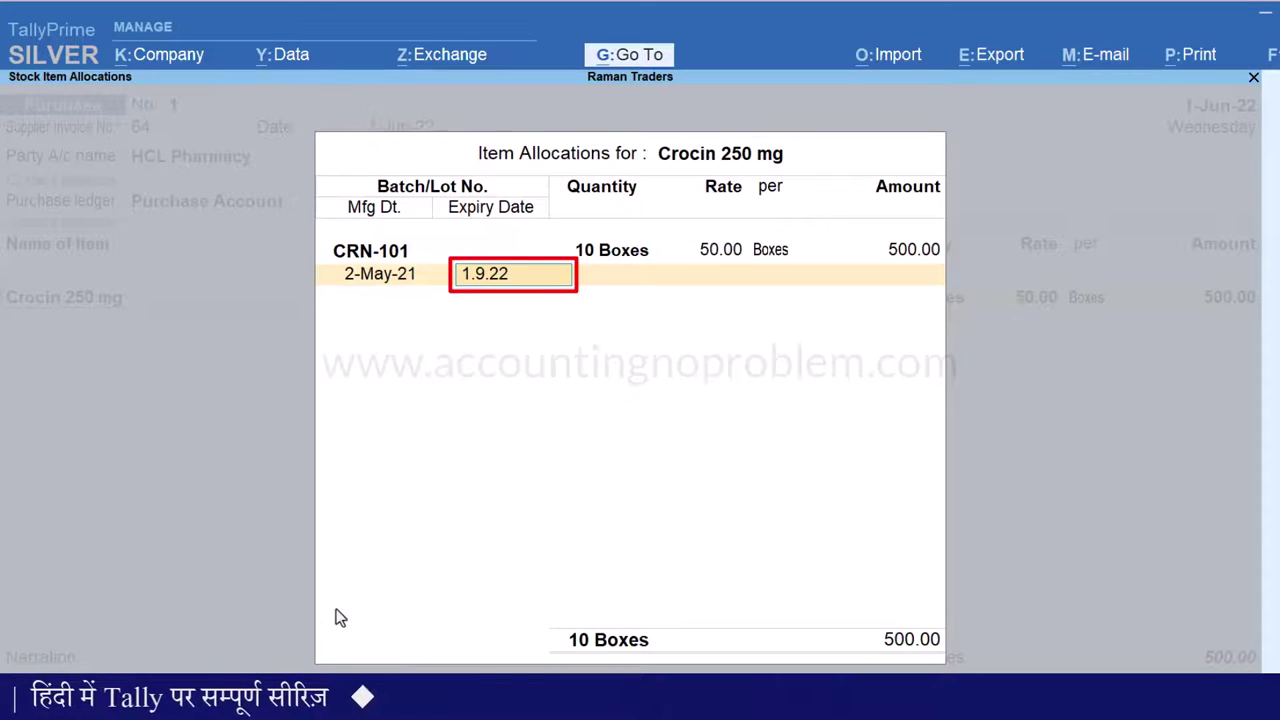
key("Return")
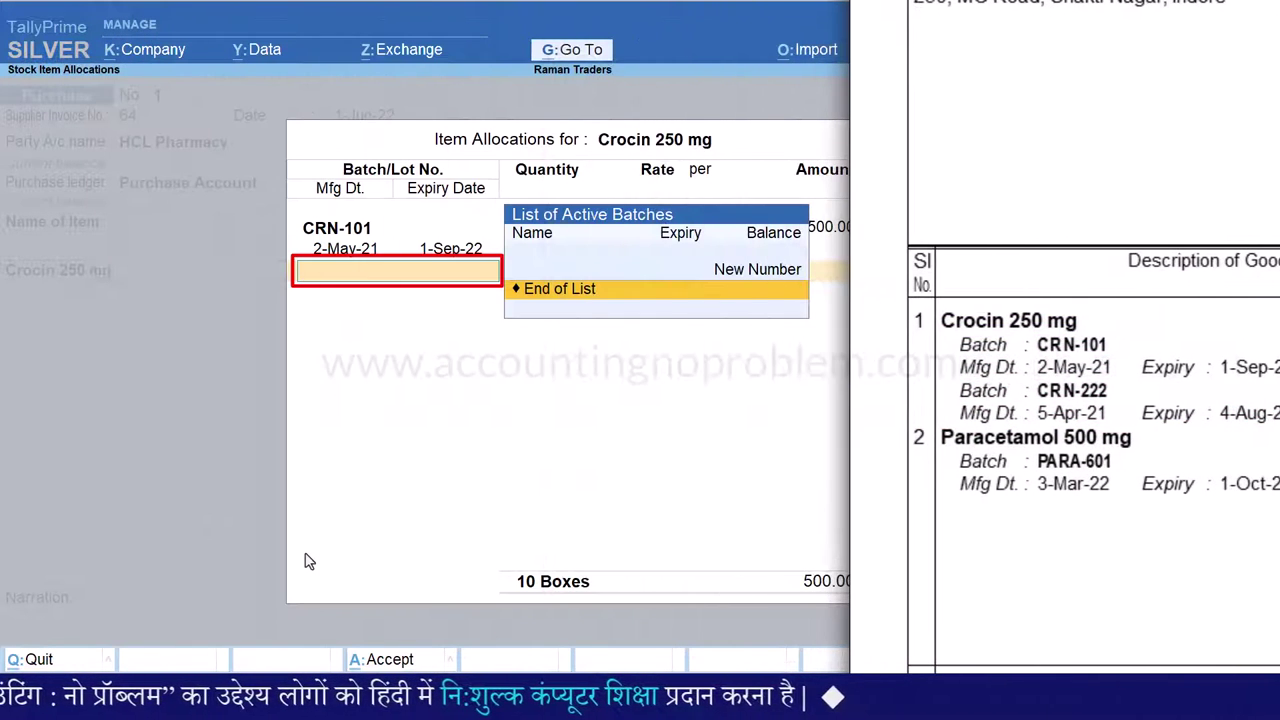
Step: Add a second new batch CRN-222 for Crocin 250 mg with 5 Boxes at a rate of 50 per box
key("Up")
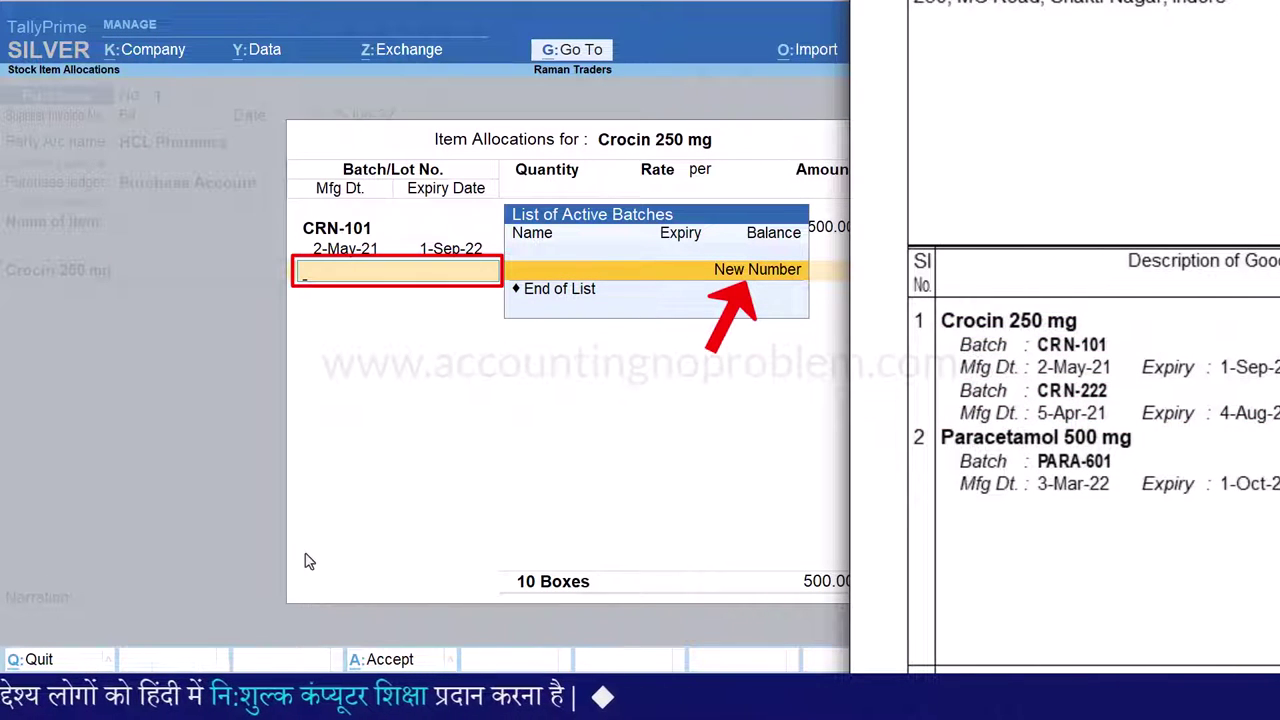
key("Return")
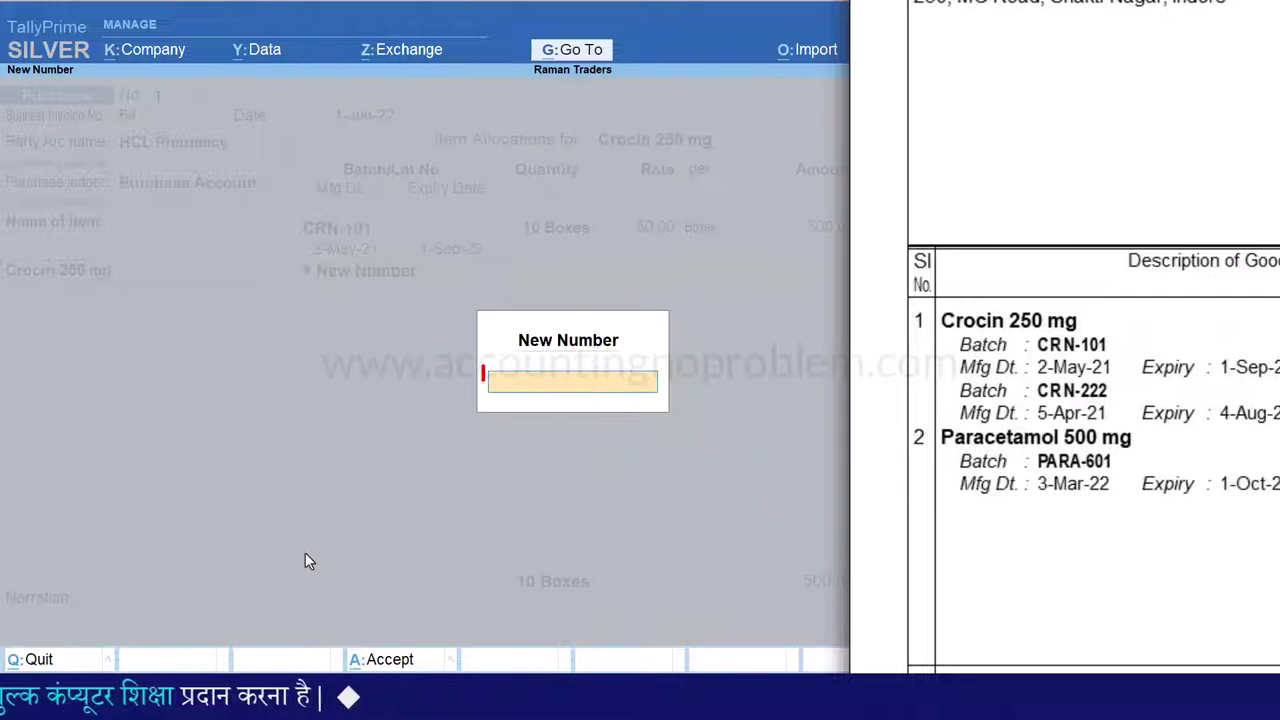
type("CRN-222")
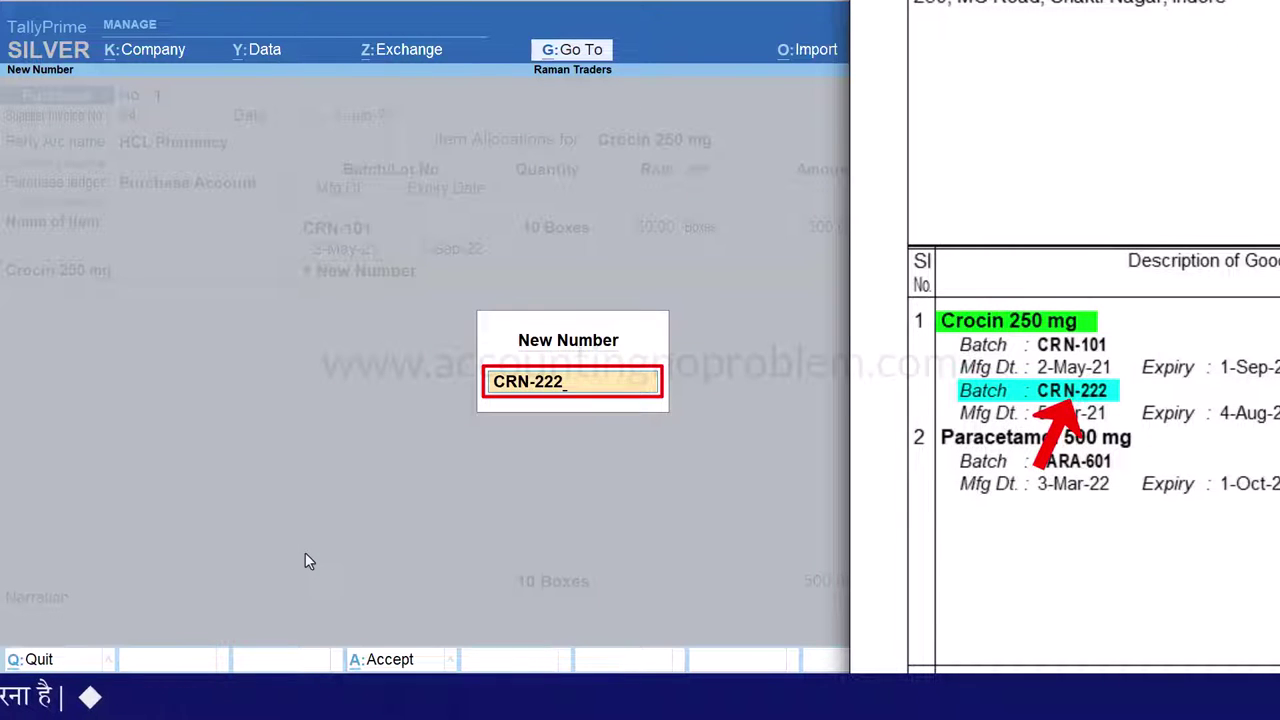
key("Return")
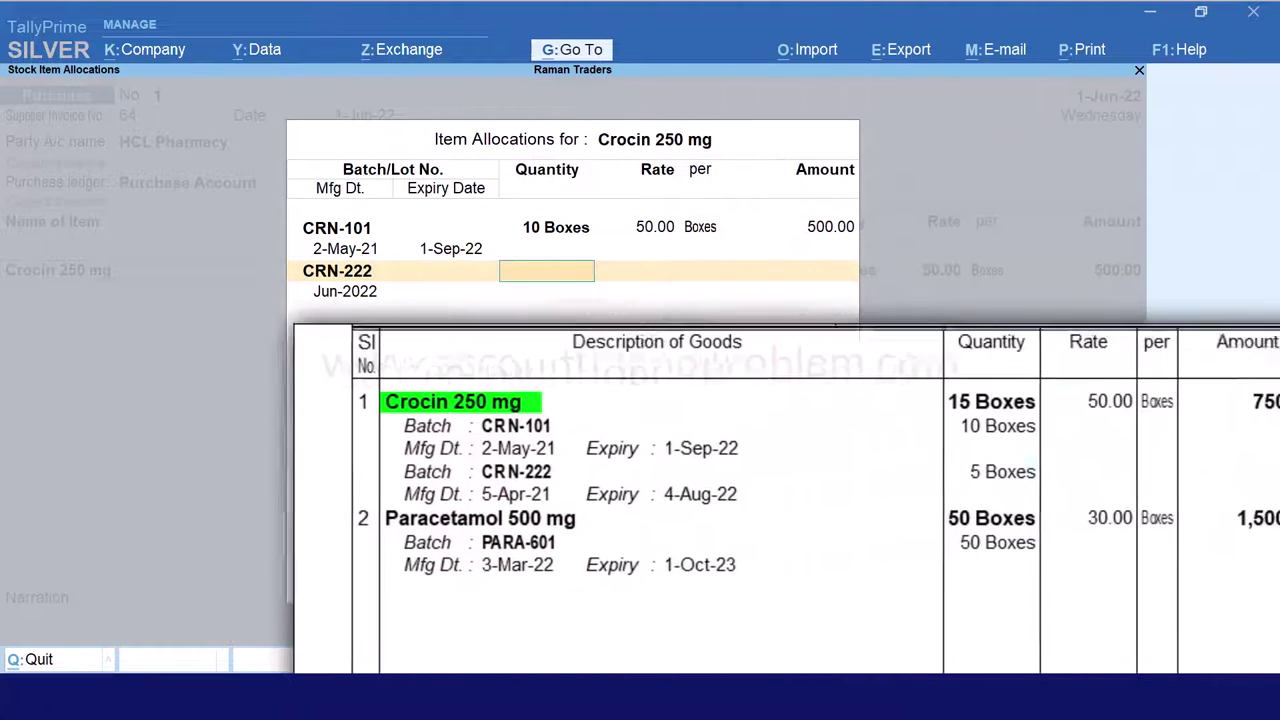
key("Return")
key("Return")
key("Return")
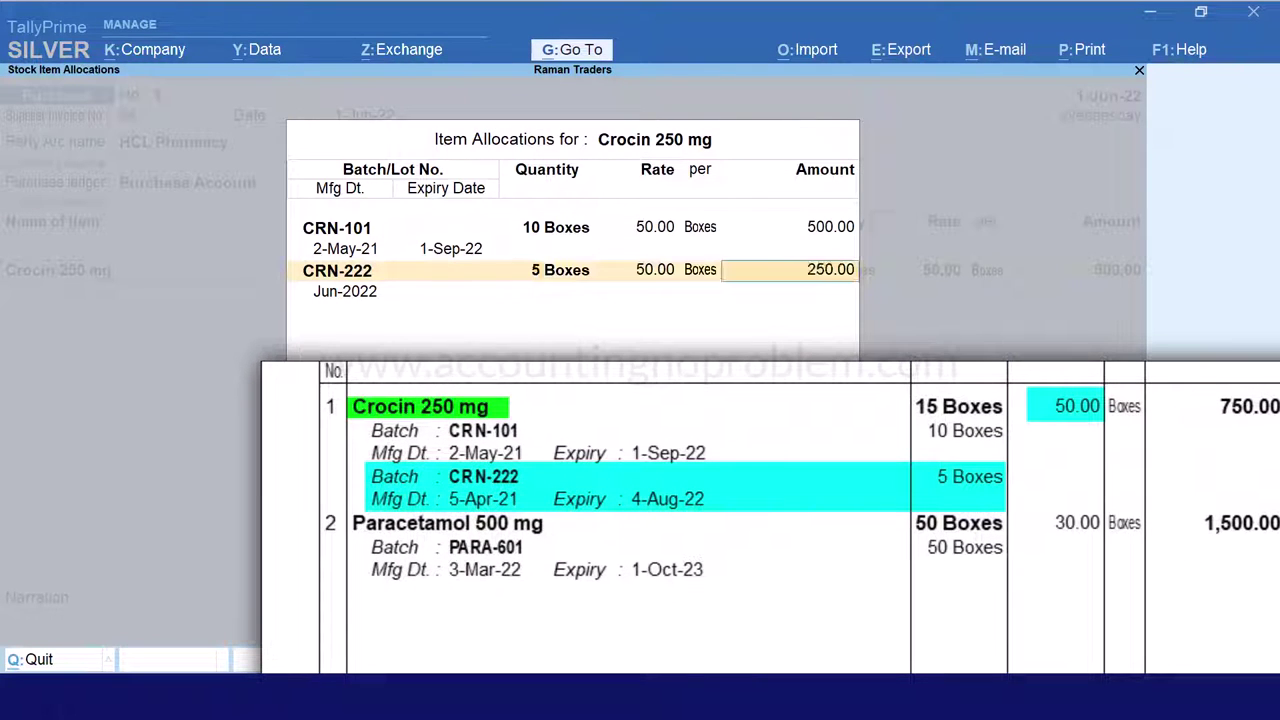
Step: Enter manufacturing date 5-Apr-21 and expiry 4-Aug-22 for batch CRN-222, and finish the Crocin 250 mg allocations
key("Return")
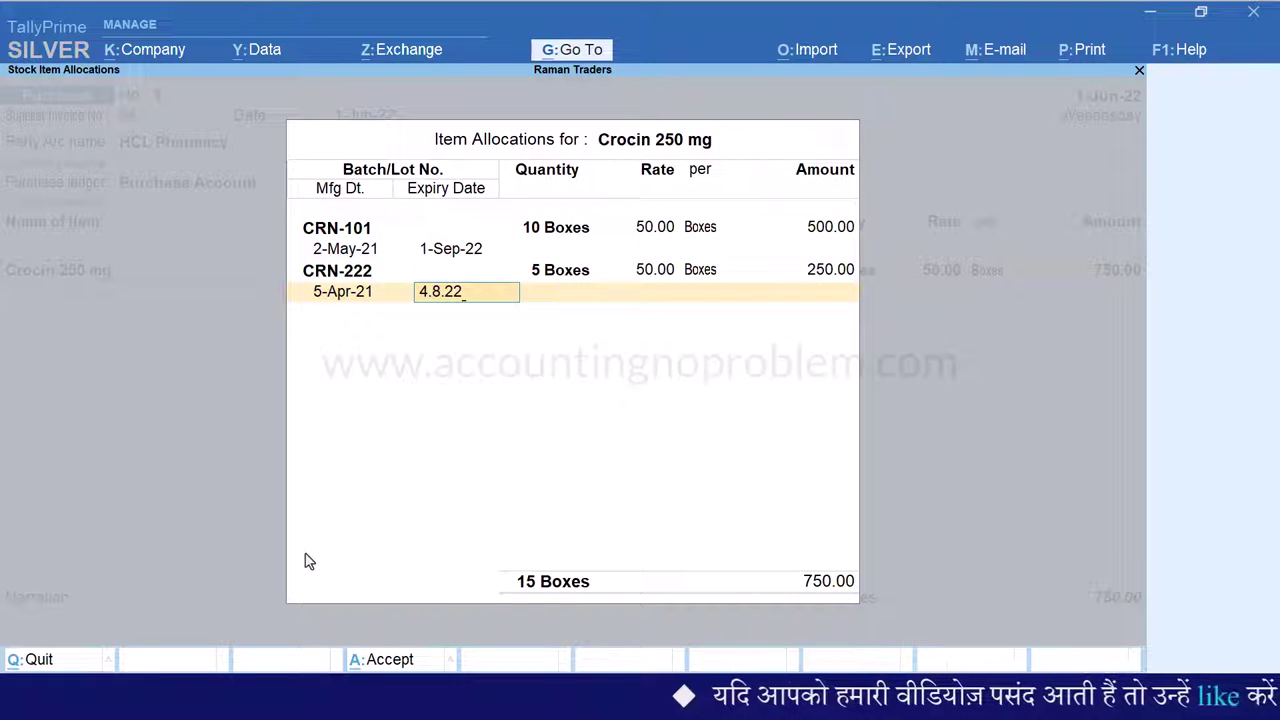
key("Return")
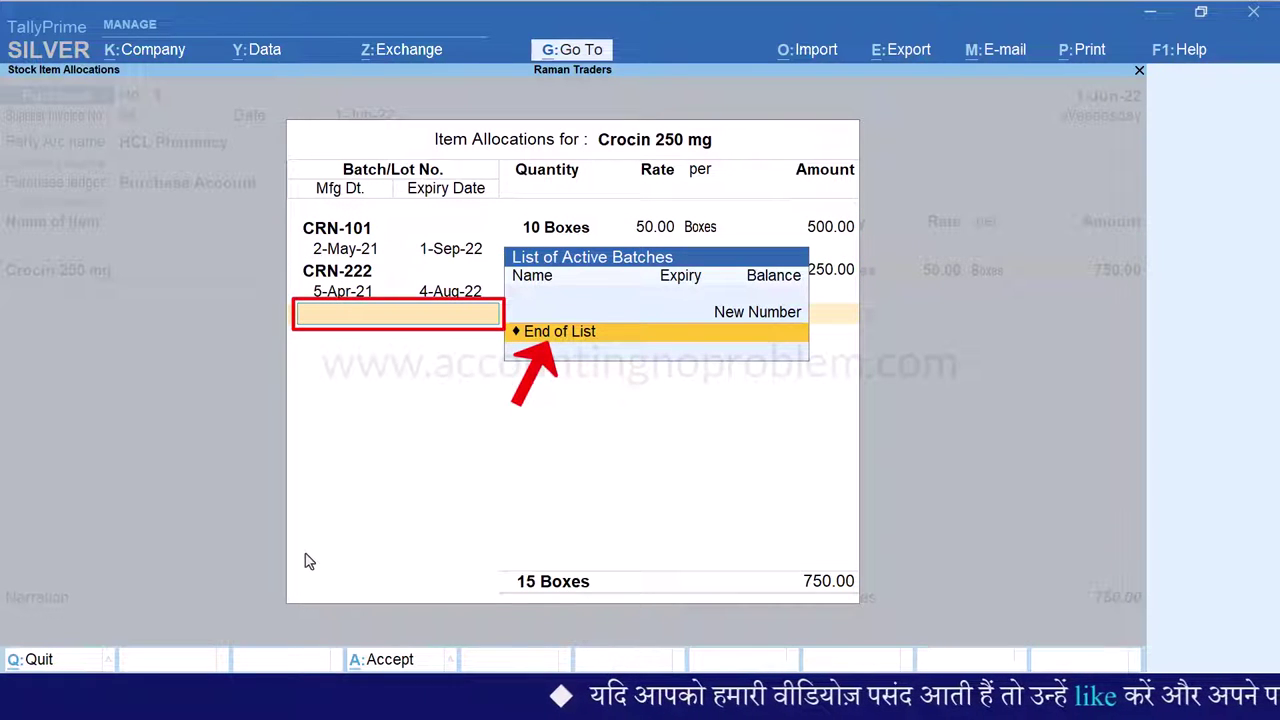
key("Return")
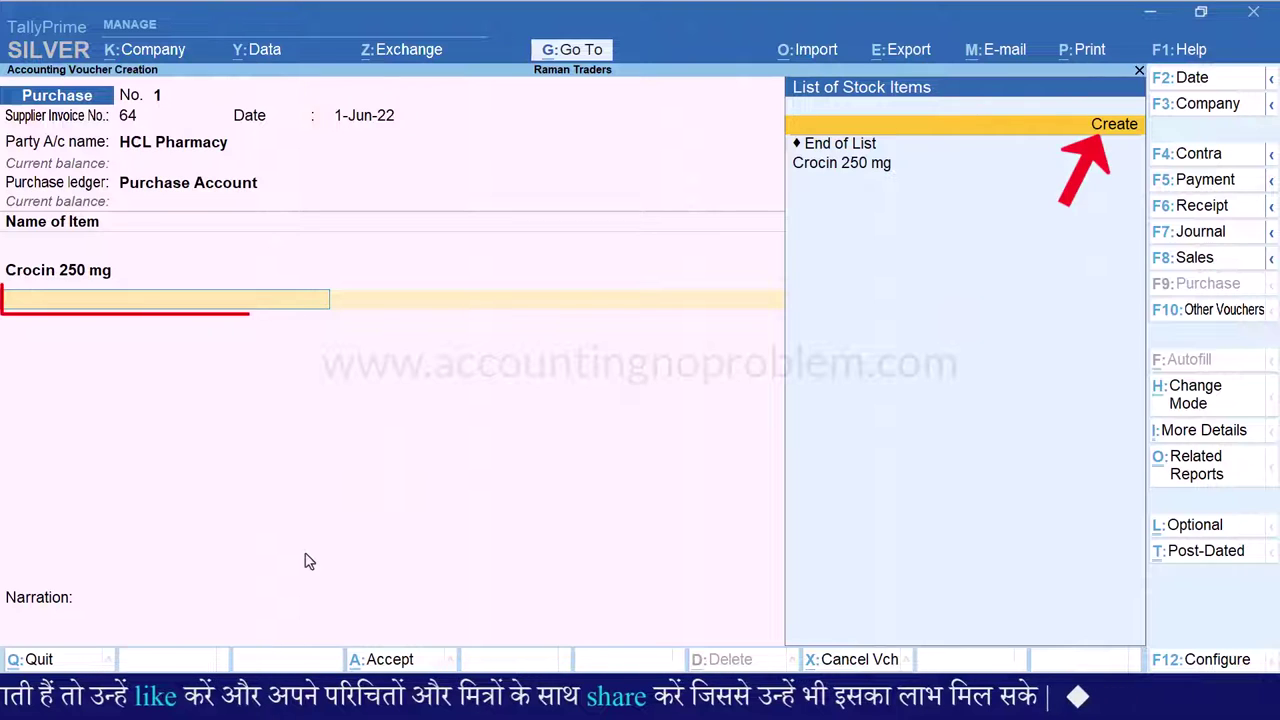
Step: Start a new stock item from the voucher named Paracetamol 500 mg, under Primary, with Boxes as the unit
key("alt+c")
type("Paracetamol 500 mg")
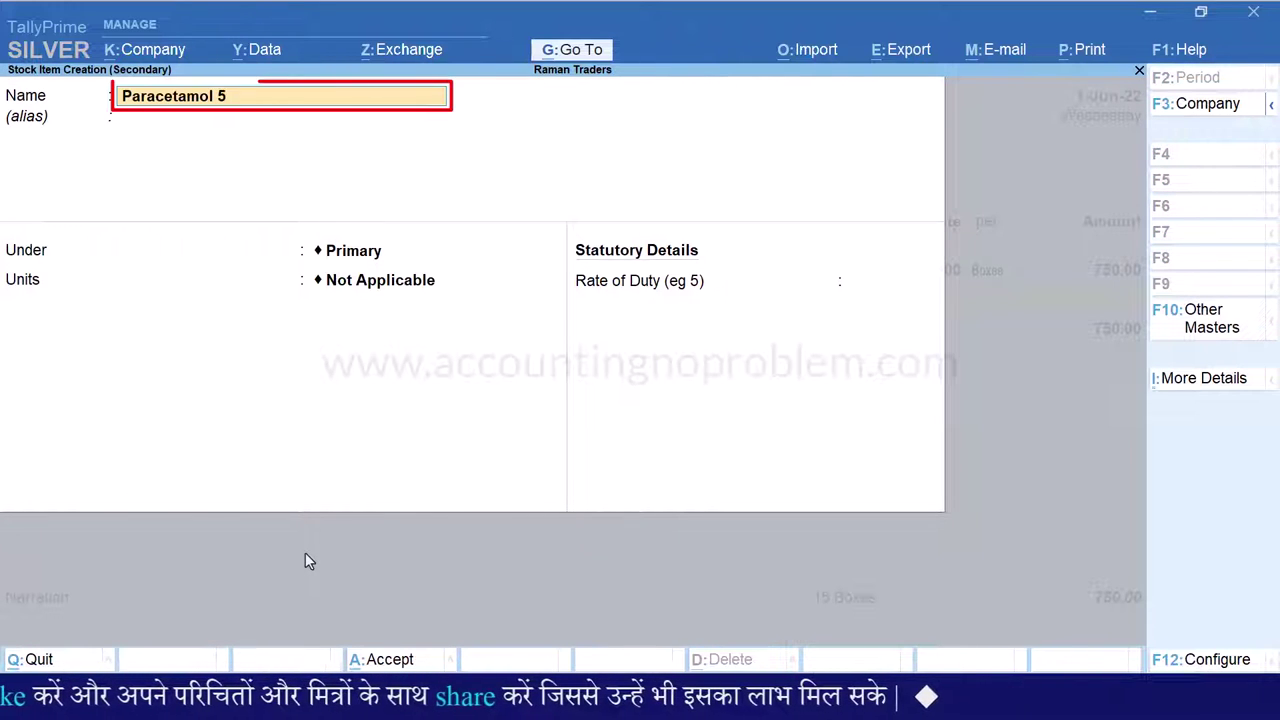
key("Return")
key("Return")
key("Return")
key("Down")
key("Return")
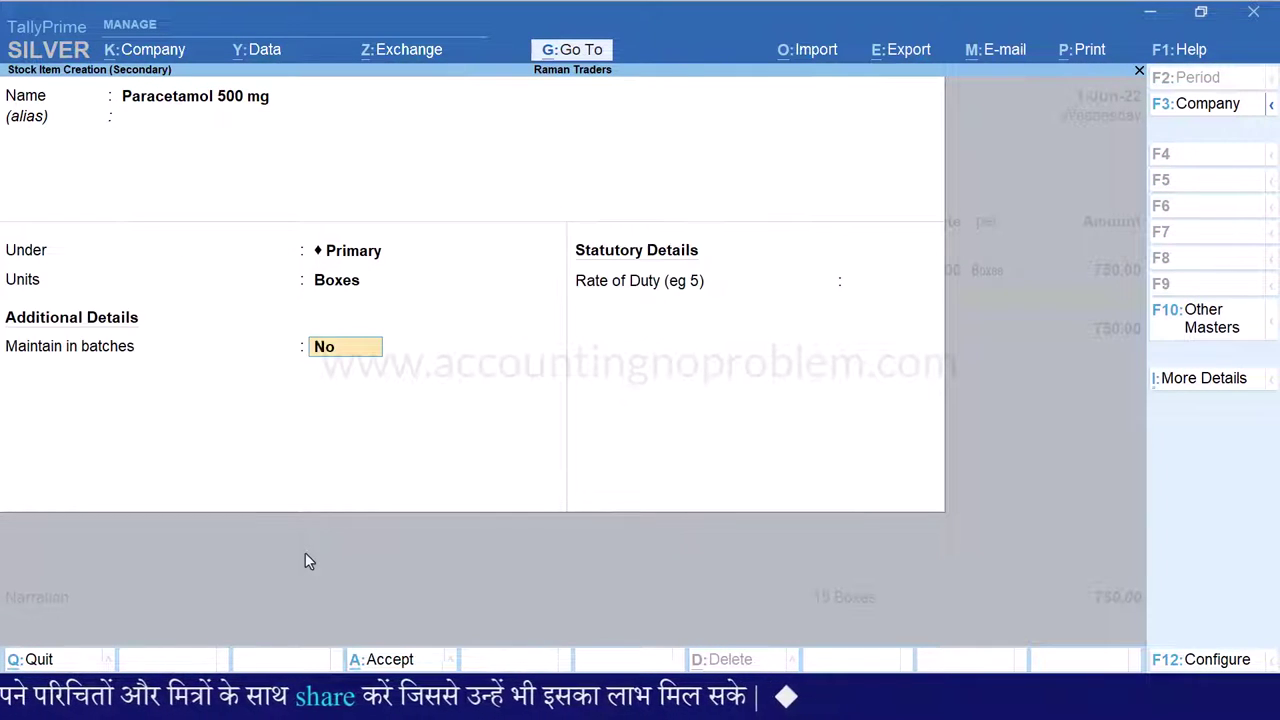
Step: Set batch maintenance, manufacturing date tracking and expiry dates to Yes for Paracetamol 500 mg, and save the item
key("y")
key("Return")
key("y")
key("Return")
key("y")
key("Return")
key("Return")
key("y")
Step: Allocate a new batch PARA-601 of Paracetamol 500 mg with 50 Boxes at a rate of 30 per box
key("Return")
type("PARA")
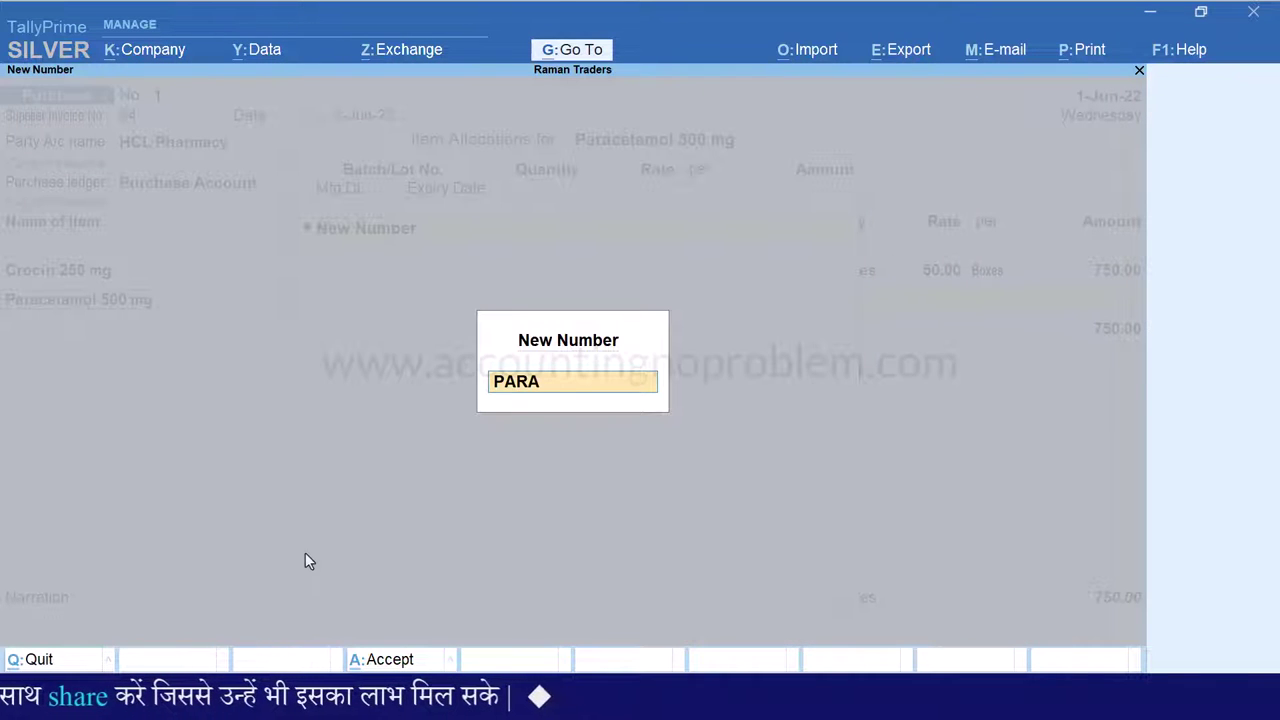
key("Return")
key("Return")
key("Return")
key("Return")
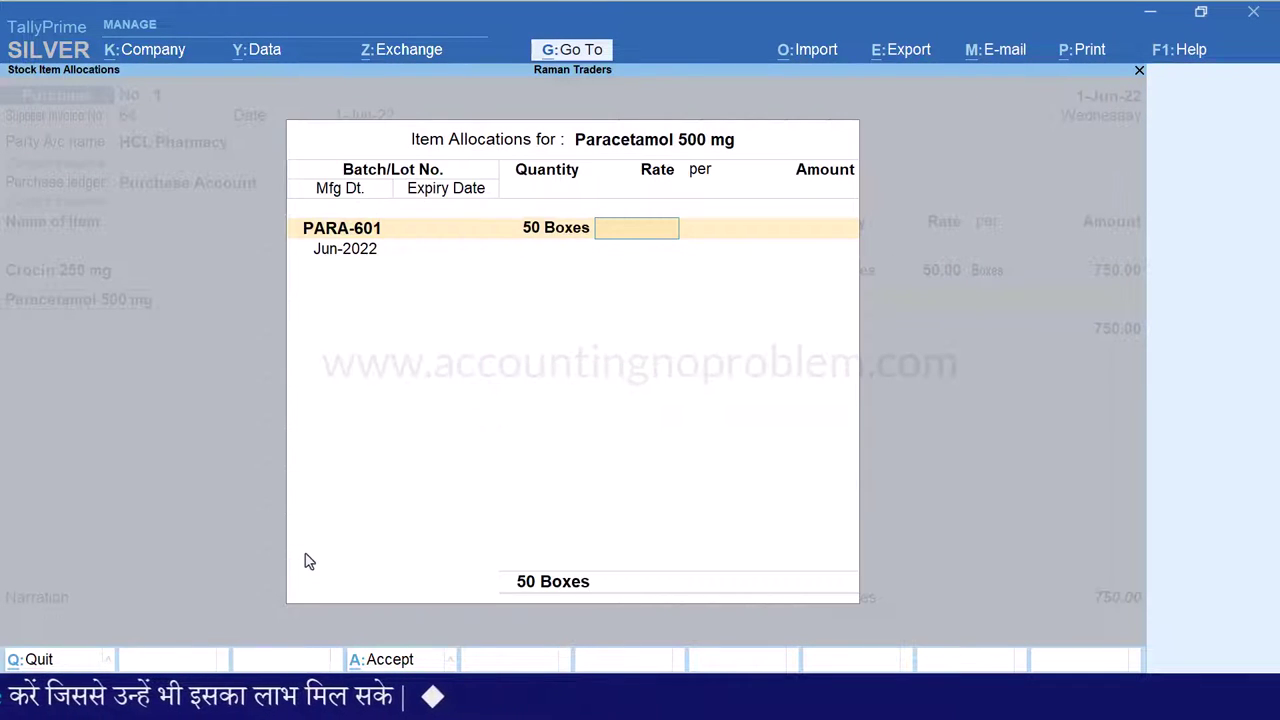
key("Return")
key("Return")
key("Return")
Step: Enter manufacturing date 3-Mar-22 and expiry date 1-Oct-23 for batch PARA-601, and end the batch and item lists
type("3.3")
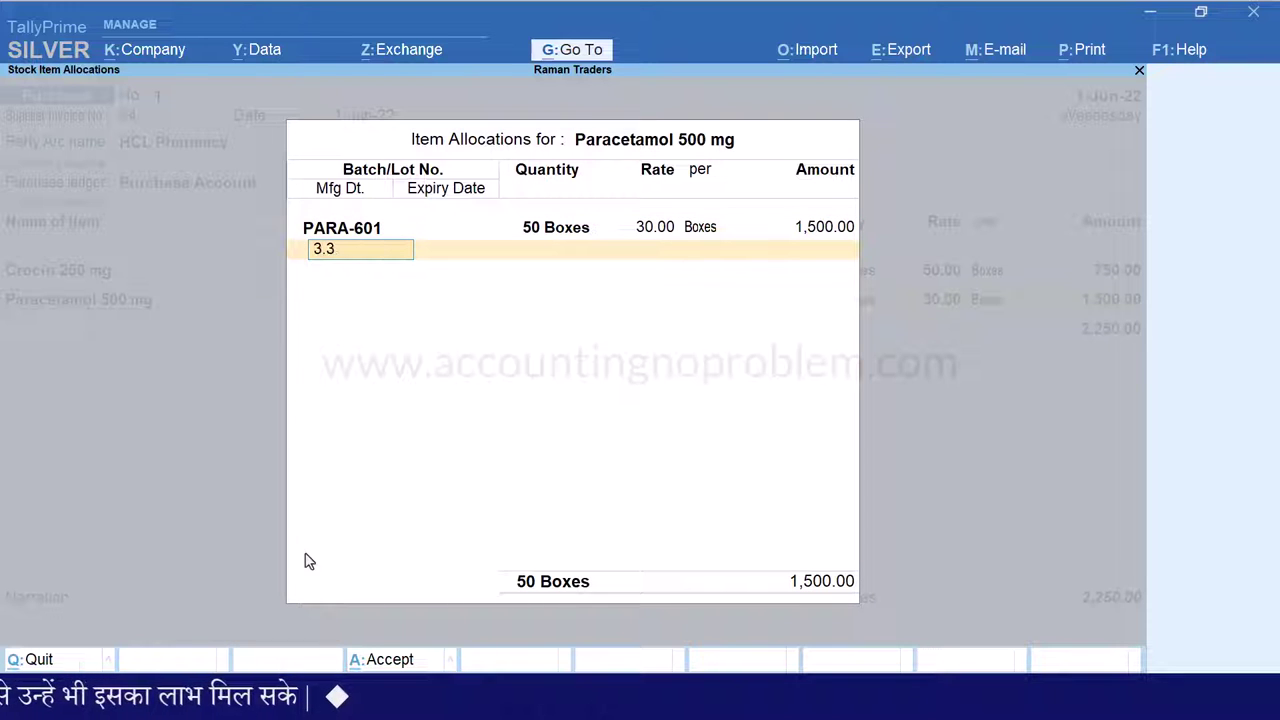
key("Return")
type("1")
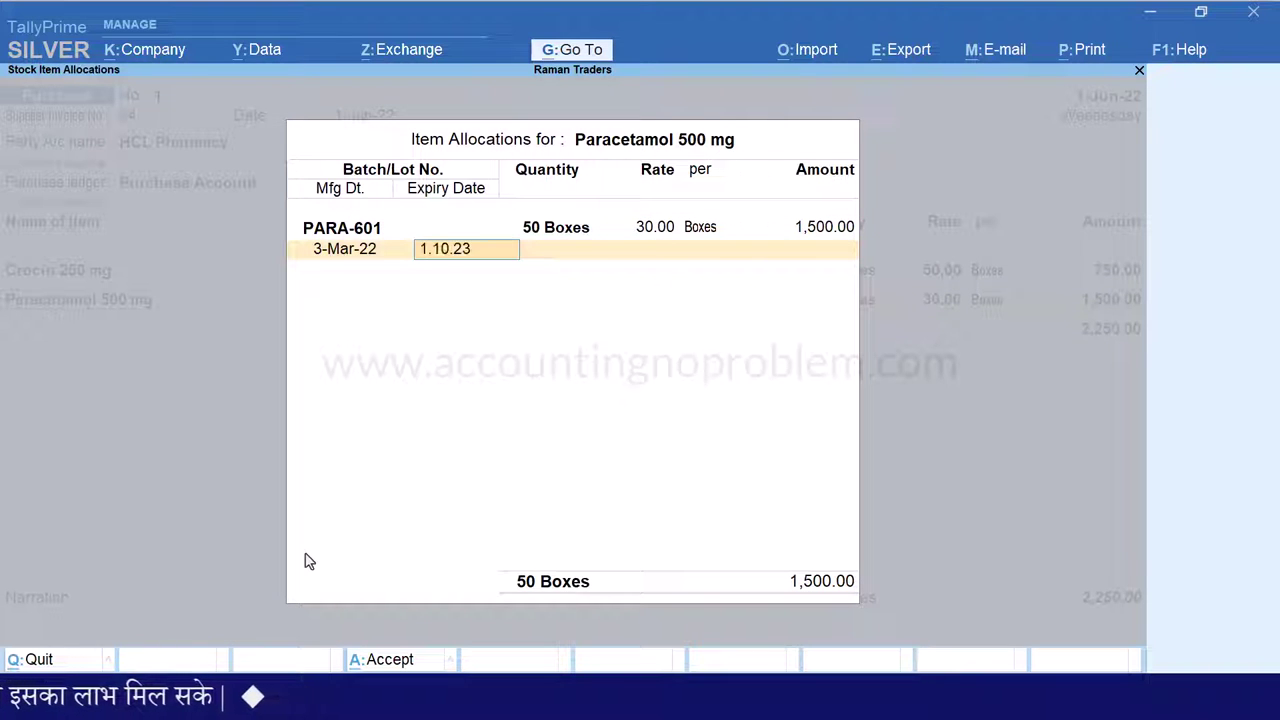
type(".10.23")
key("Return")
key("Return")
key("Return")
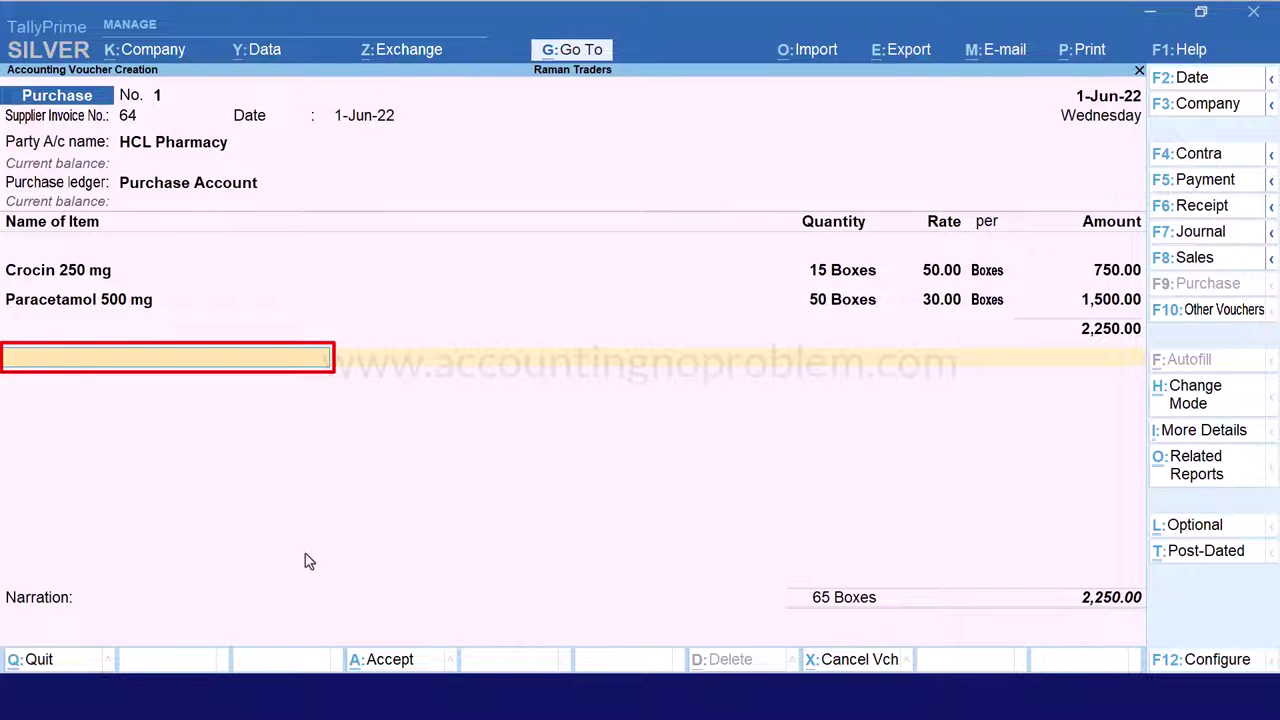
Step: Save the completed purchase voucher and return to the Gateway of Tally
key("Return")
key("Return")
key("Escape")
key("Return")
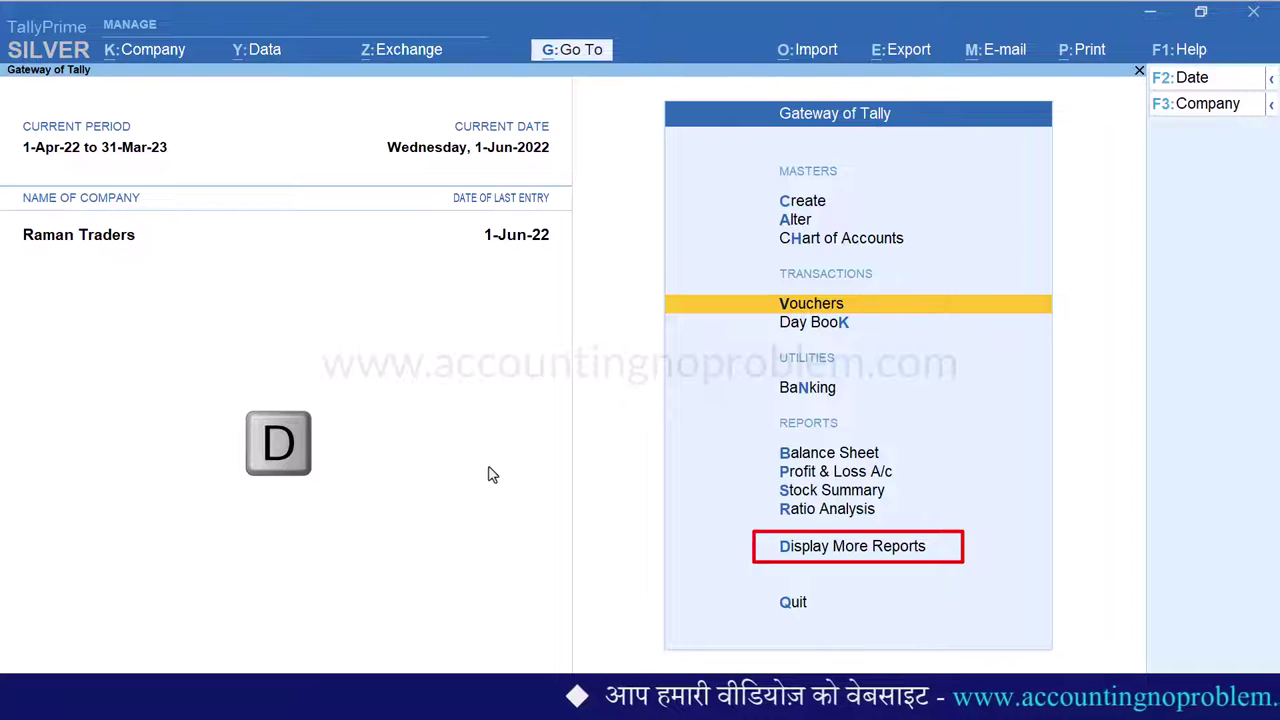
Step: Display the inventory book's batch report for Crocin 250 mg, batch CRN-101
key("d")
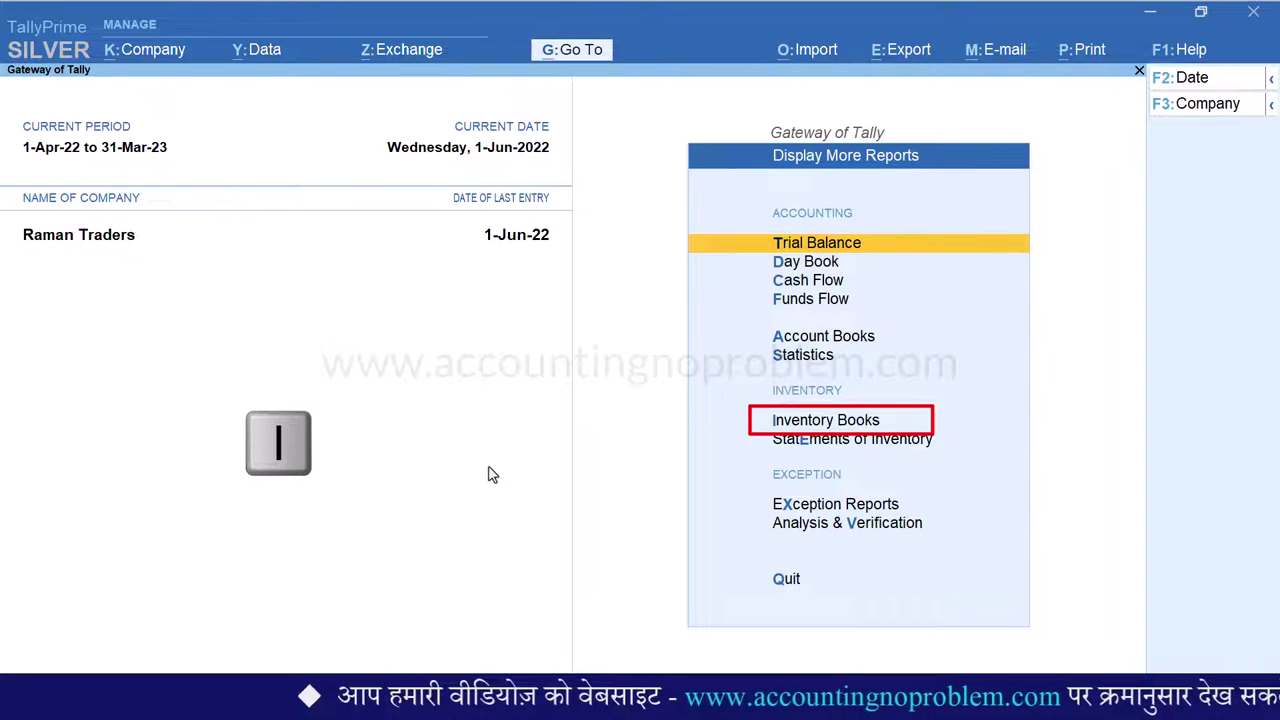
key("i")
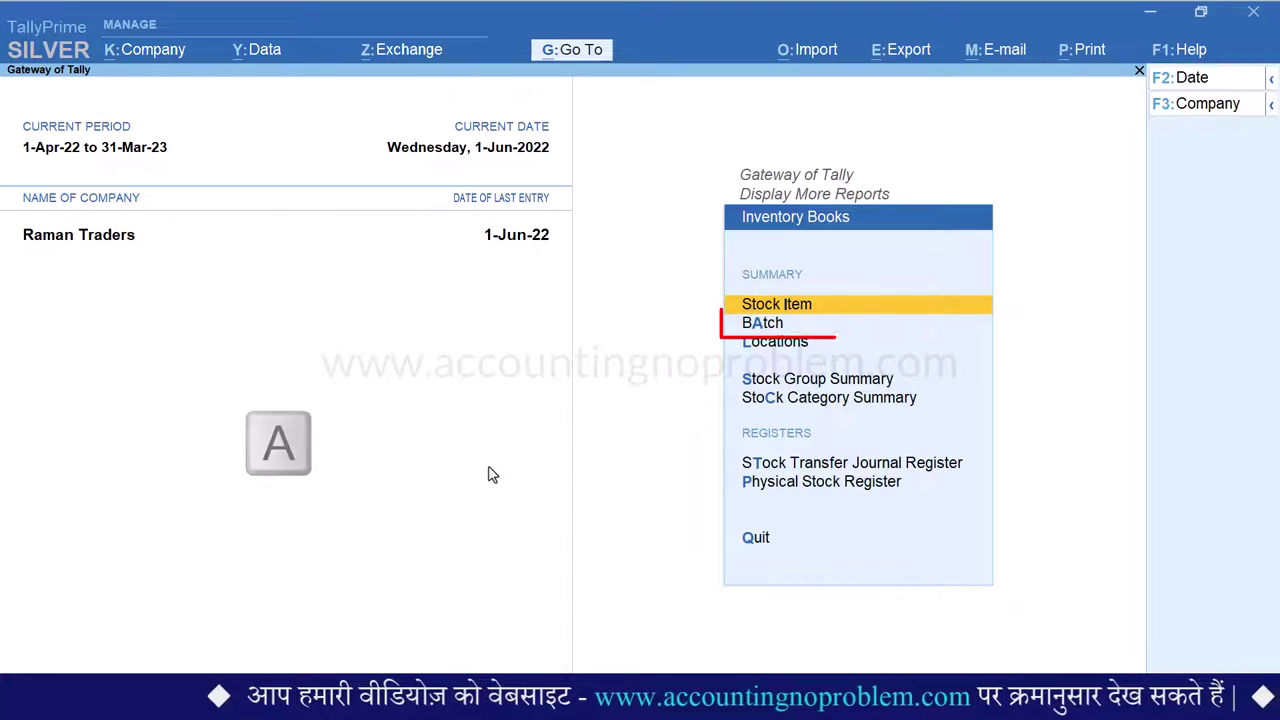
key("a")
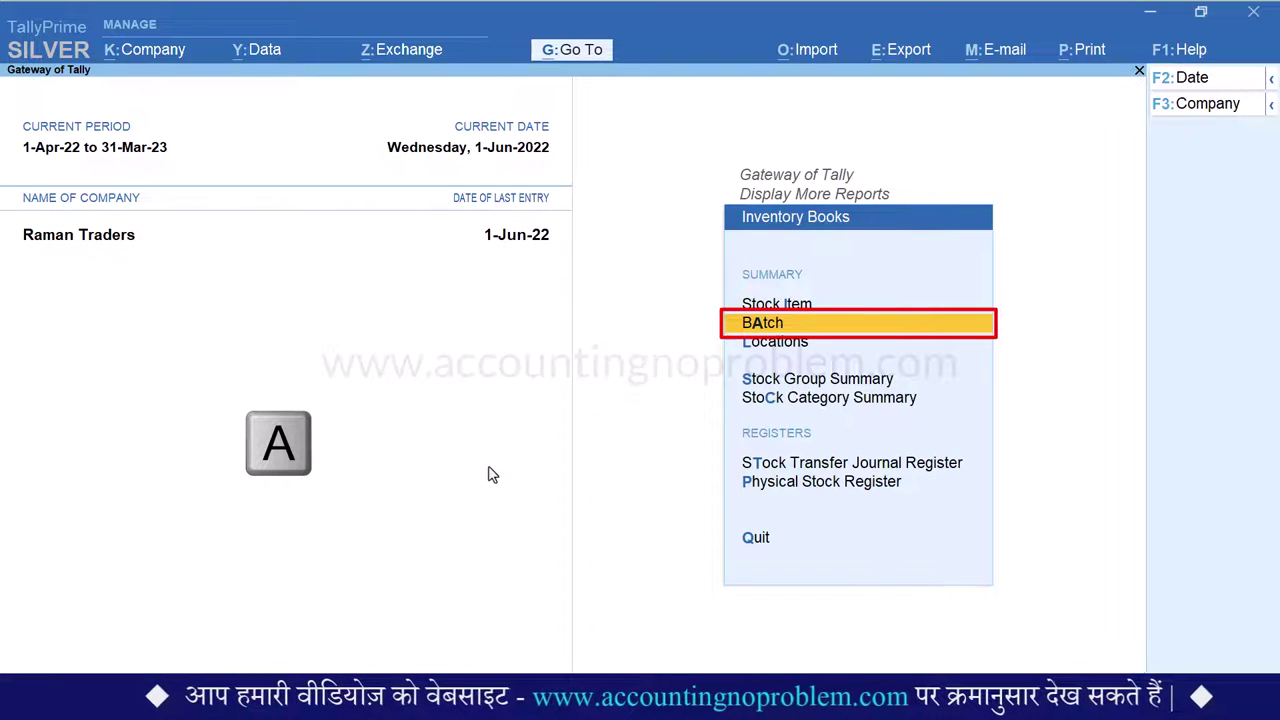
key("Return")
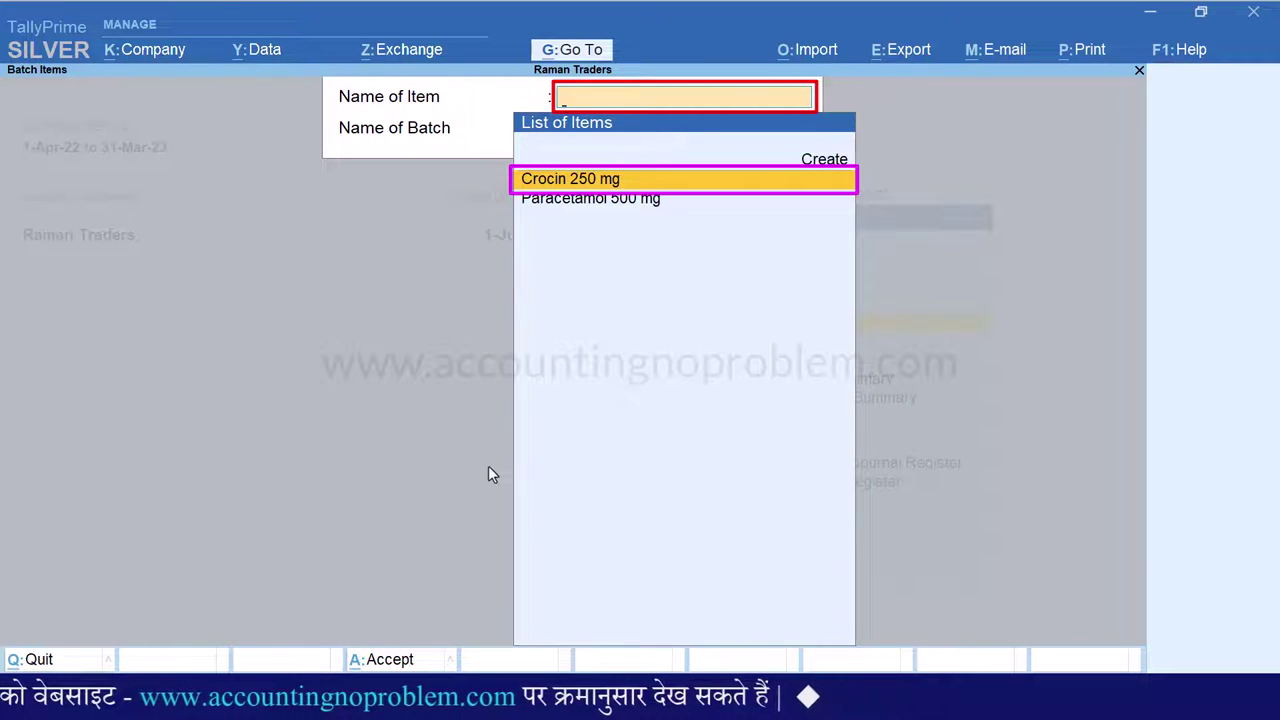
key("Return")
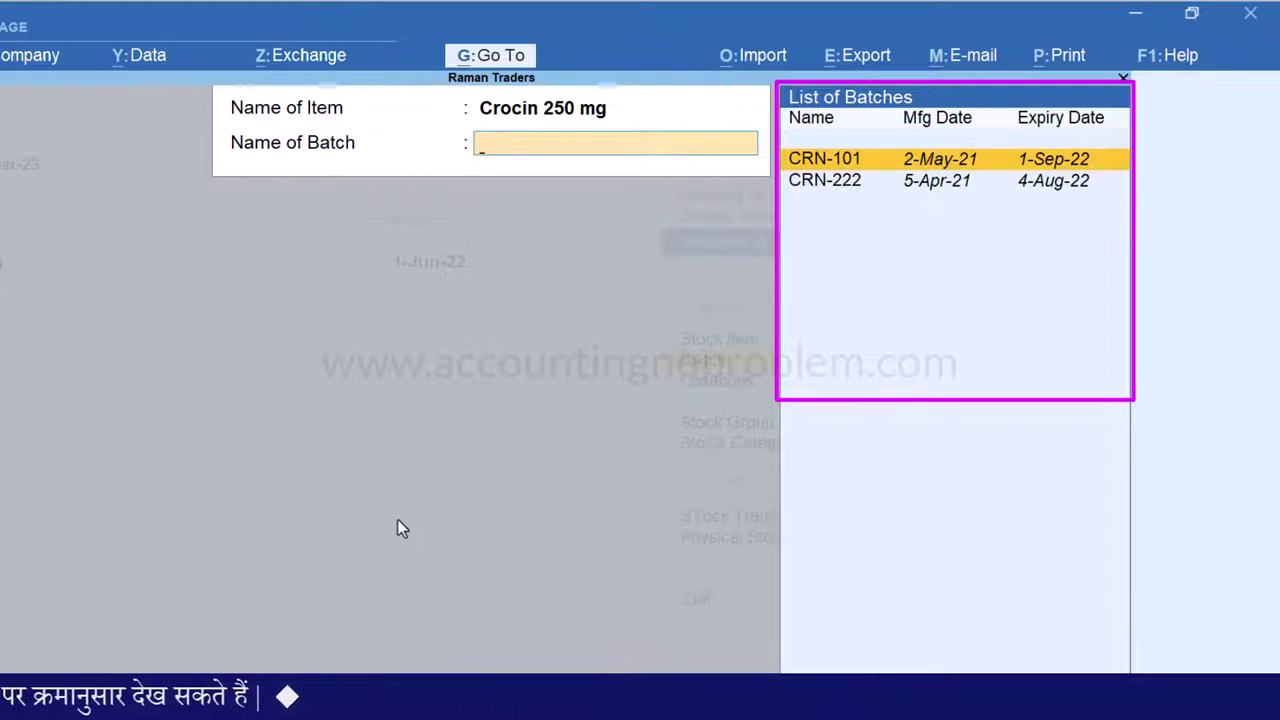
key("Down")
key("Up")
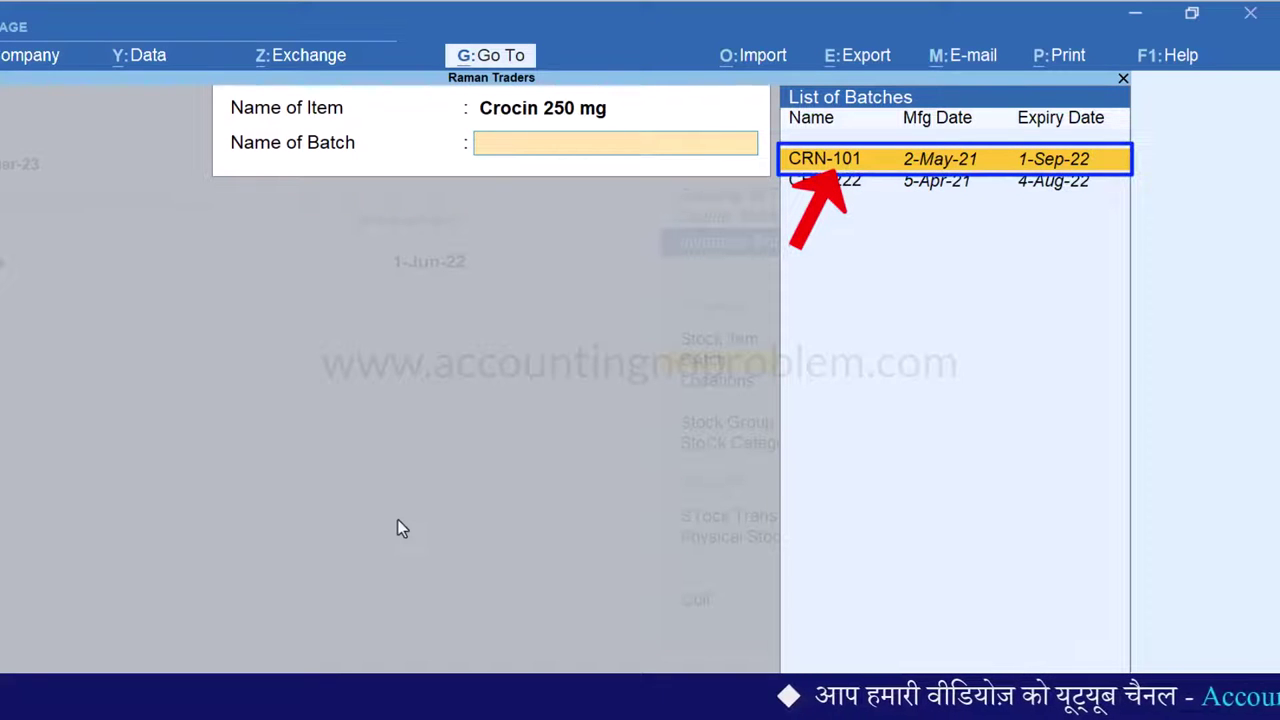
key("Return")
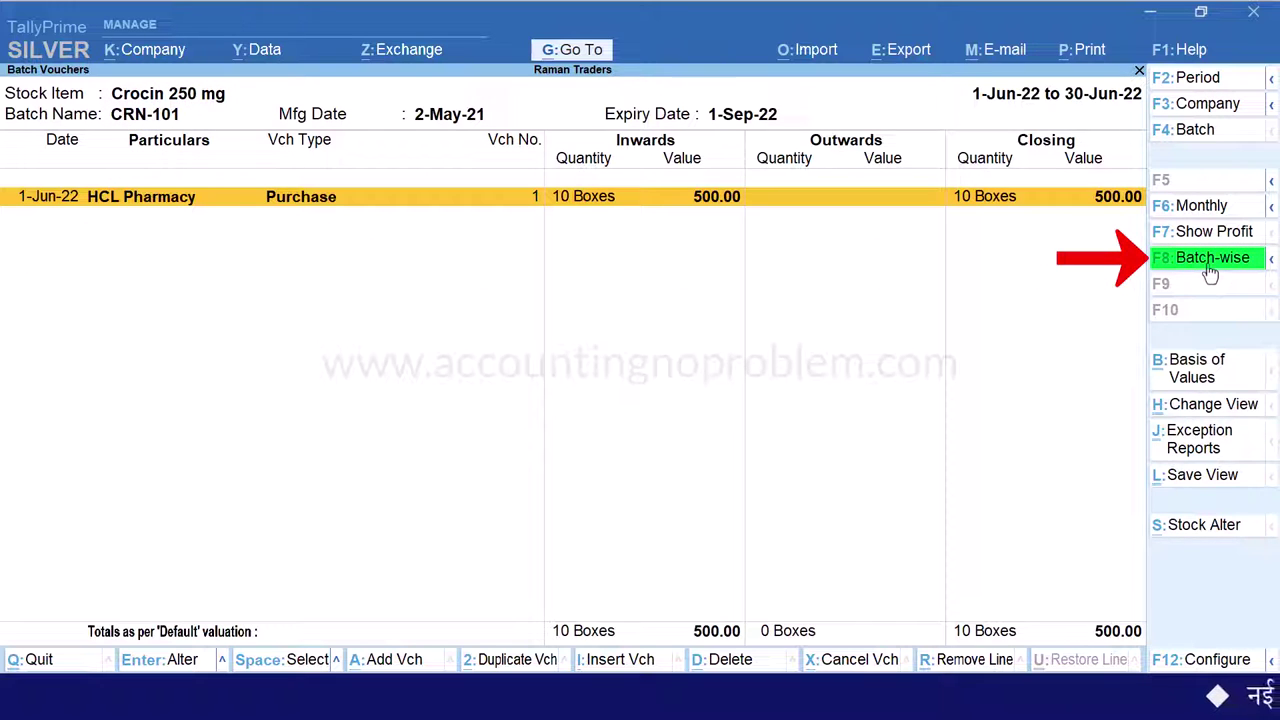
Step: Show the batch-wise summary of Crocin 250 mg and set opening balance, goods inwards and goods outwards to Yes in its configuration
key("F8")
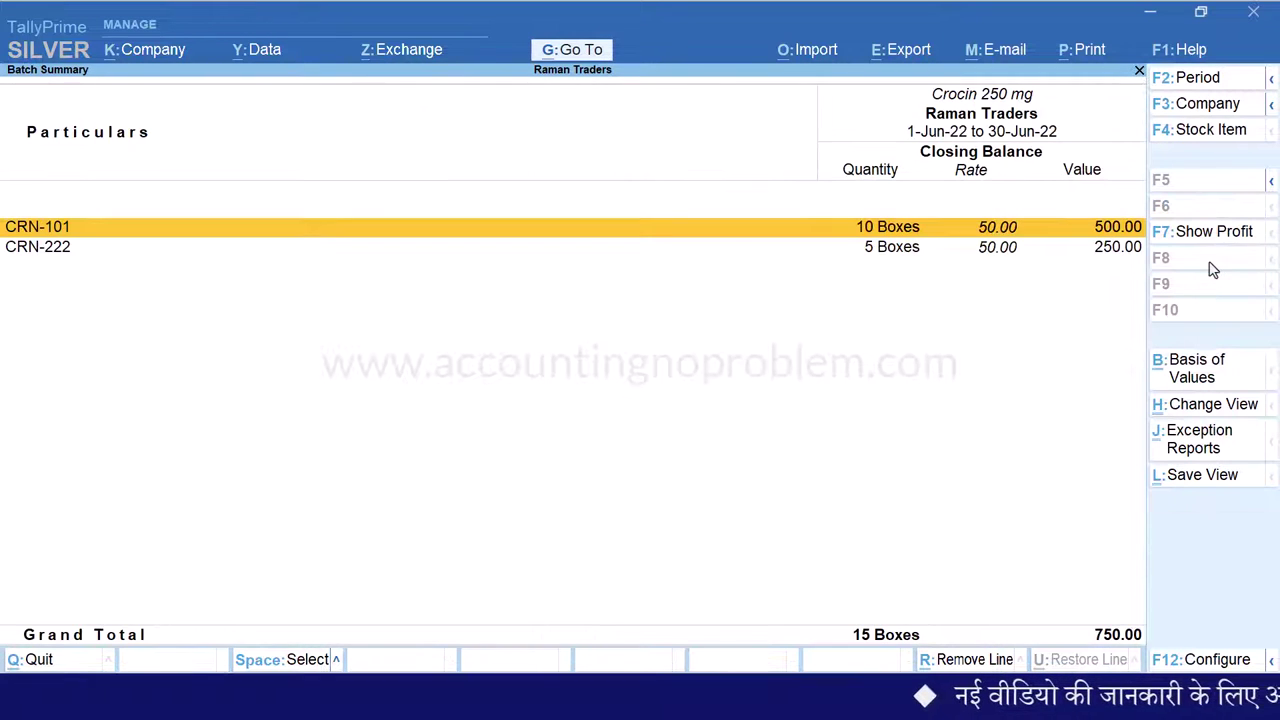
key("F12")
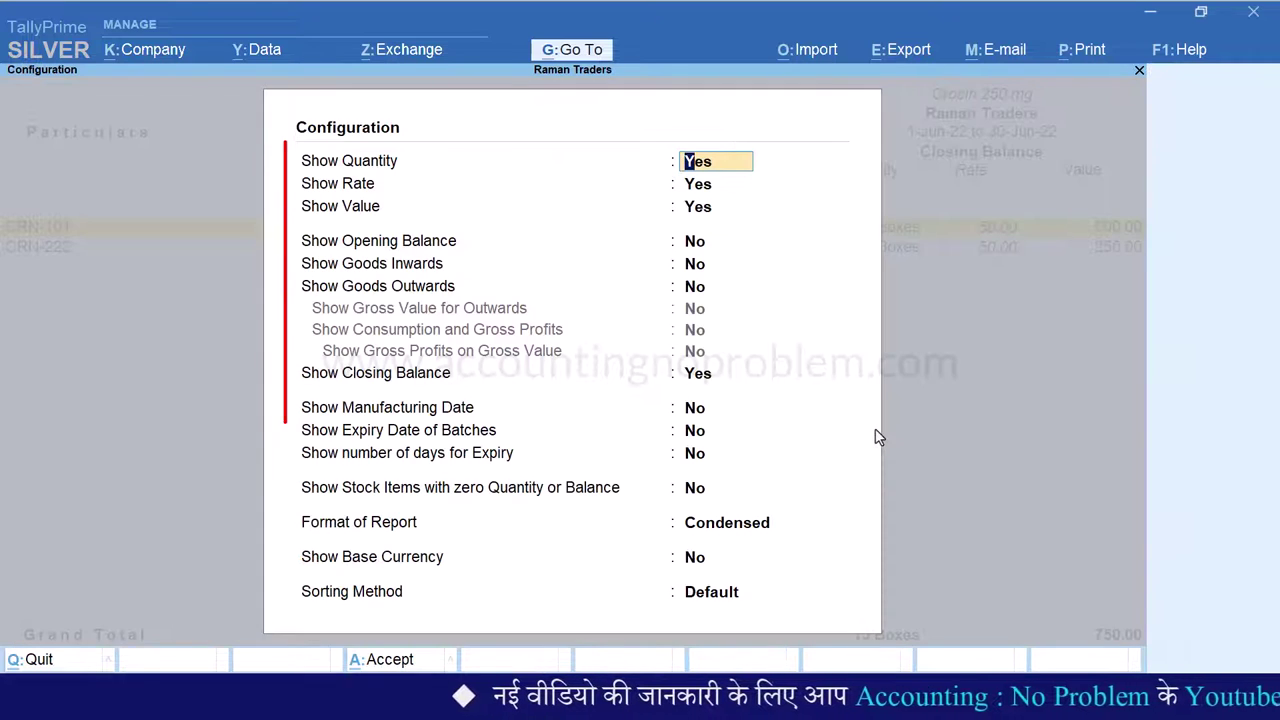
key("Down")
key("Down")
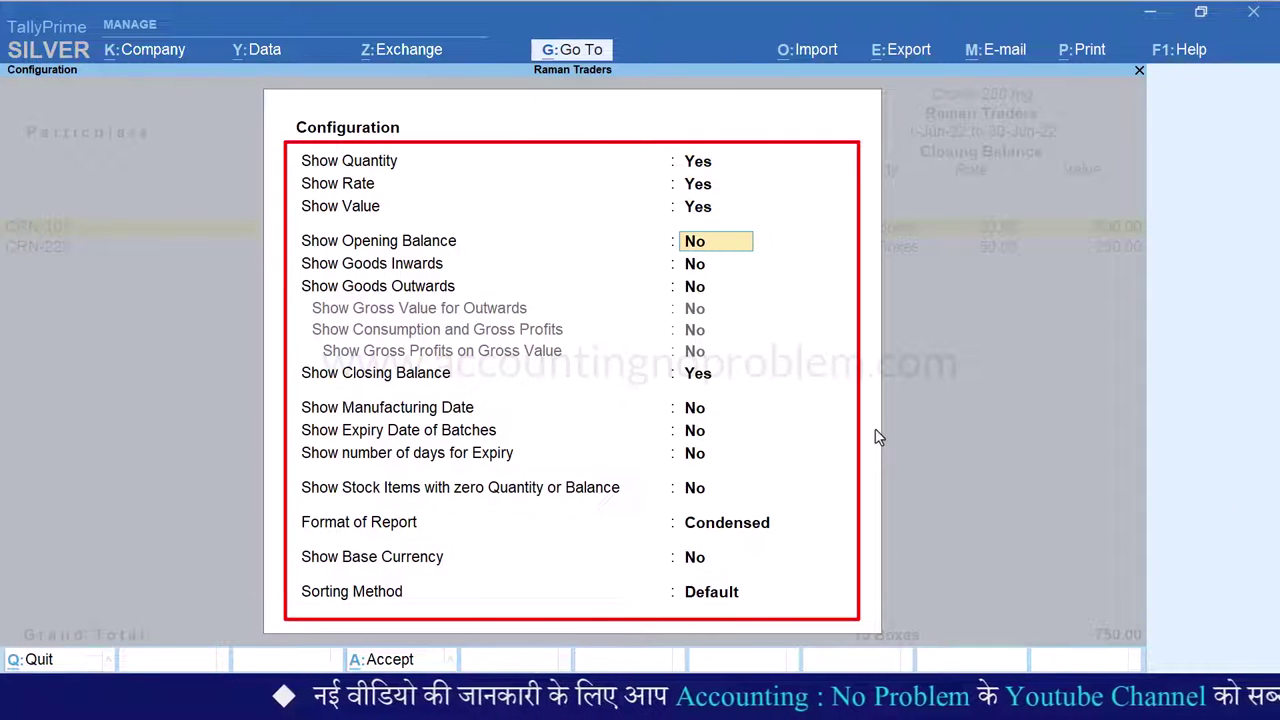
key("Return")
key("Return")
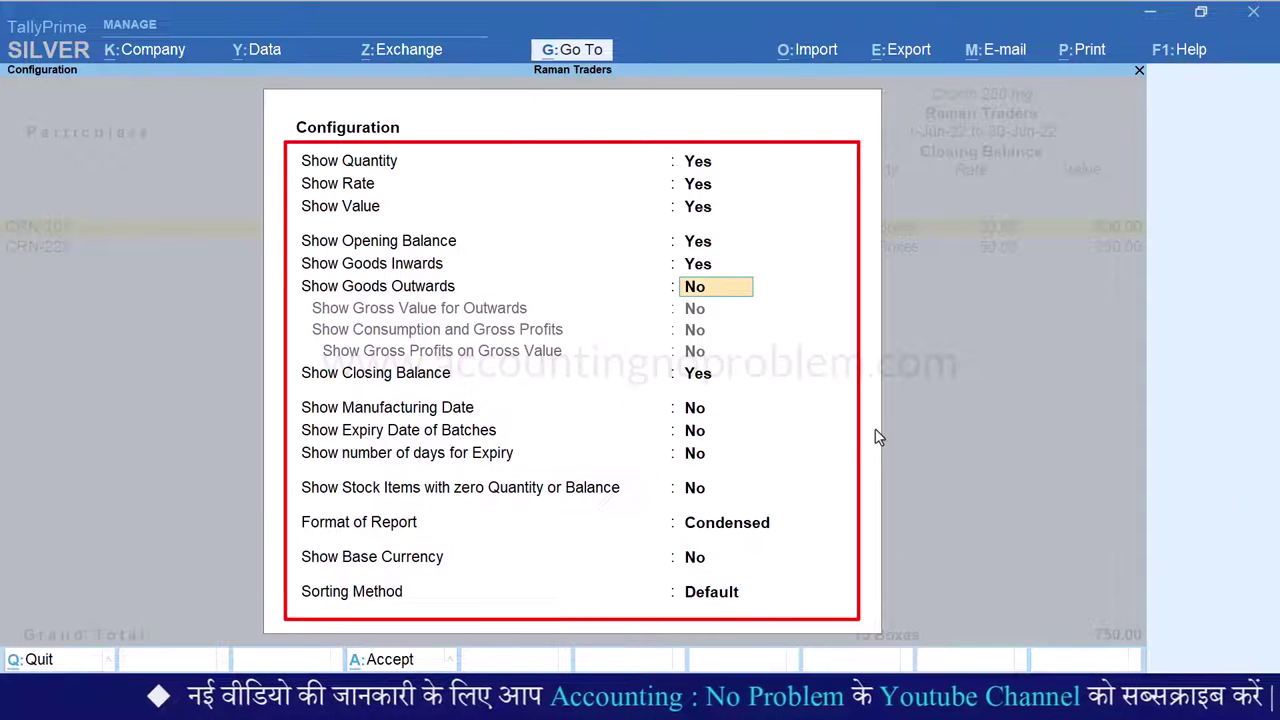
type("y")
key("Return")
Step: Set manufacturing date, expiry date of batches and number of days for expiry to Yes, choose the Detailed format, and apply the configuration
key("Return")
key("Return")
key("Return")
type("y")
key("Return")
key("Return")
type("y")
key("Return")
key("Return")
key("Down")
key("Return")
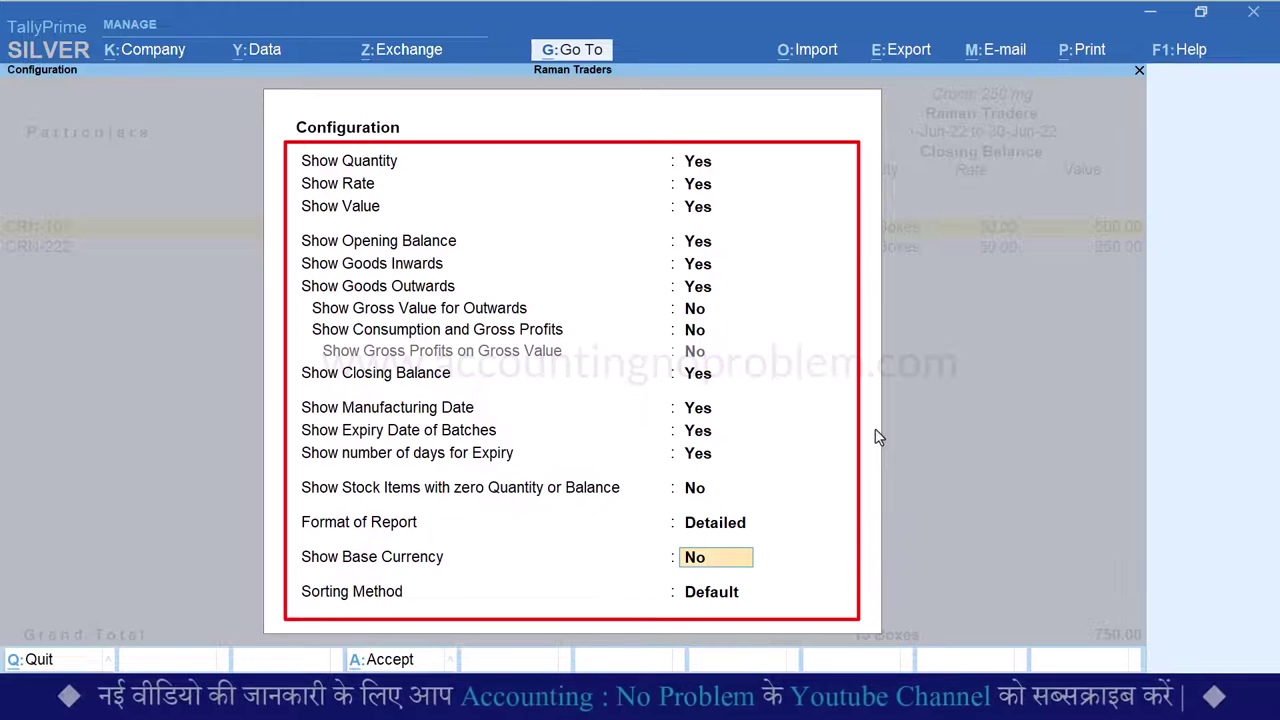
key("ctrl+a")
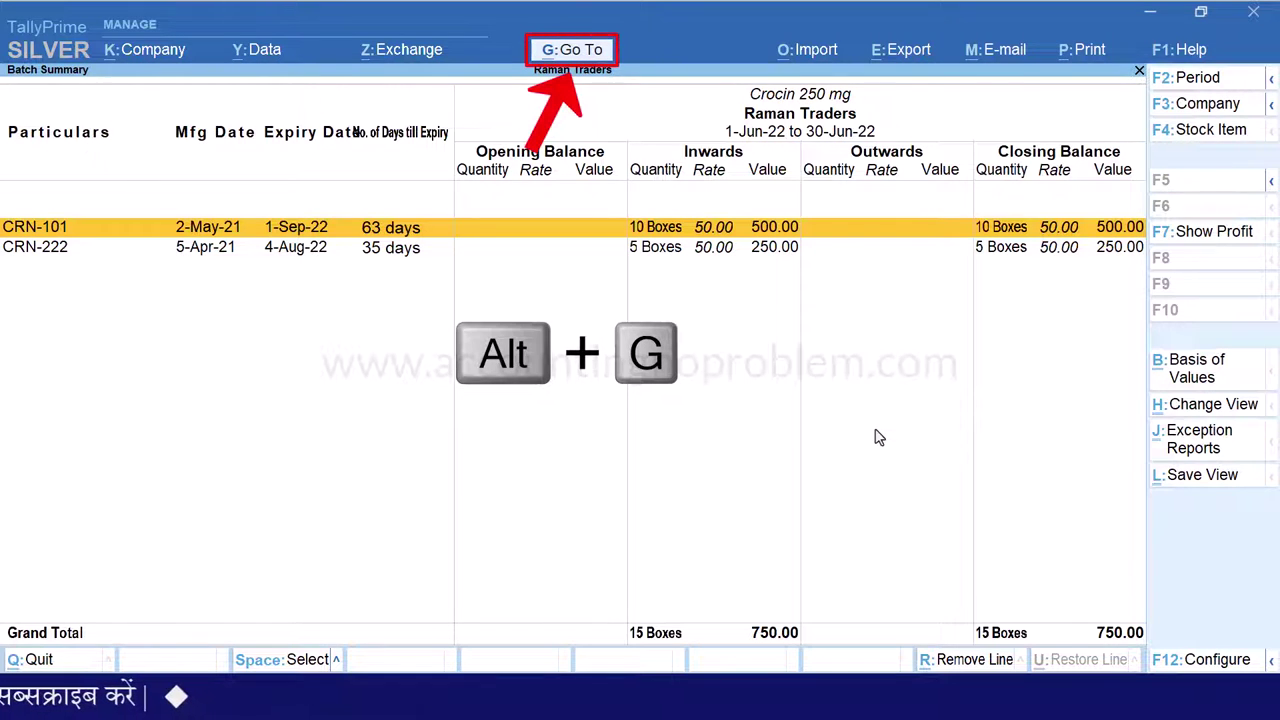
Step: Search the list of reports for "Batch", highlight Batch Summary, and close the search without opening it
key("alt+g")
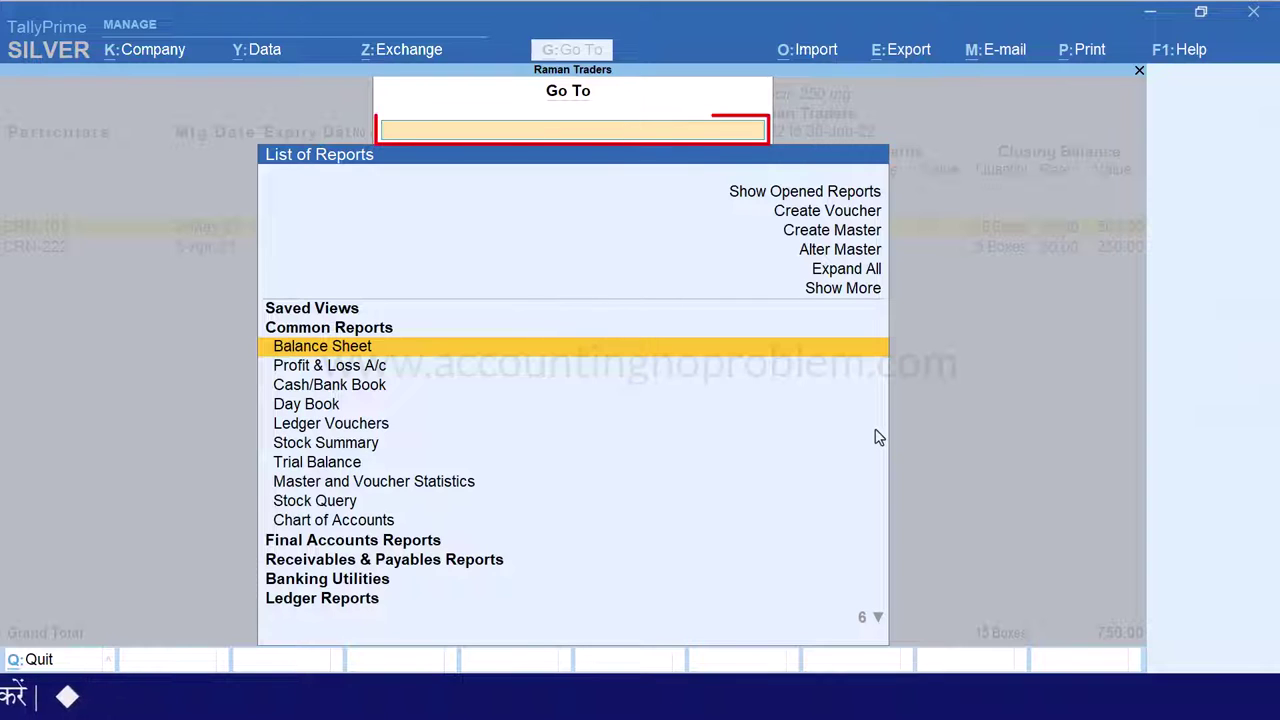
type("Batch")
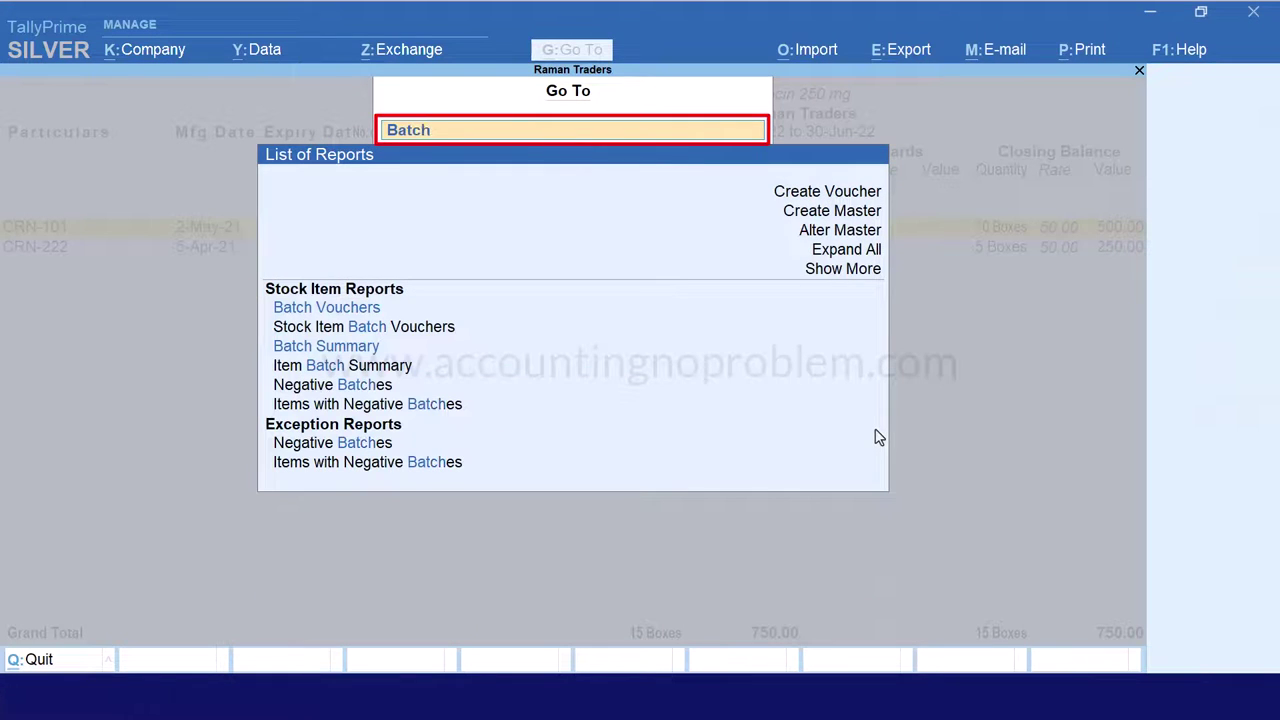
key("Down")
key("Down")
key("Down")
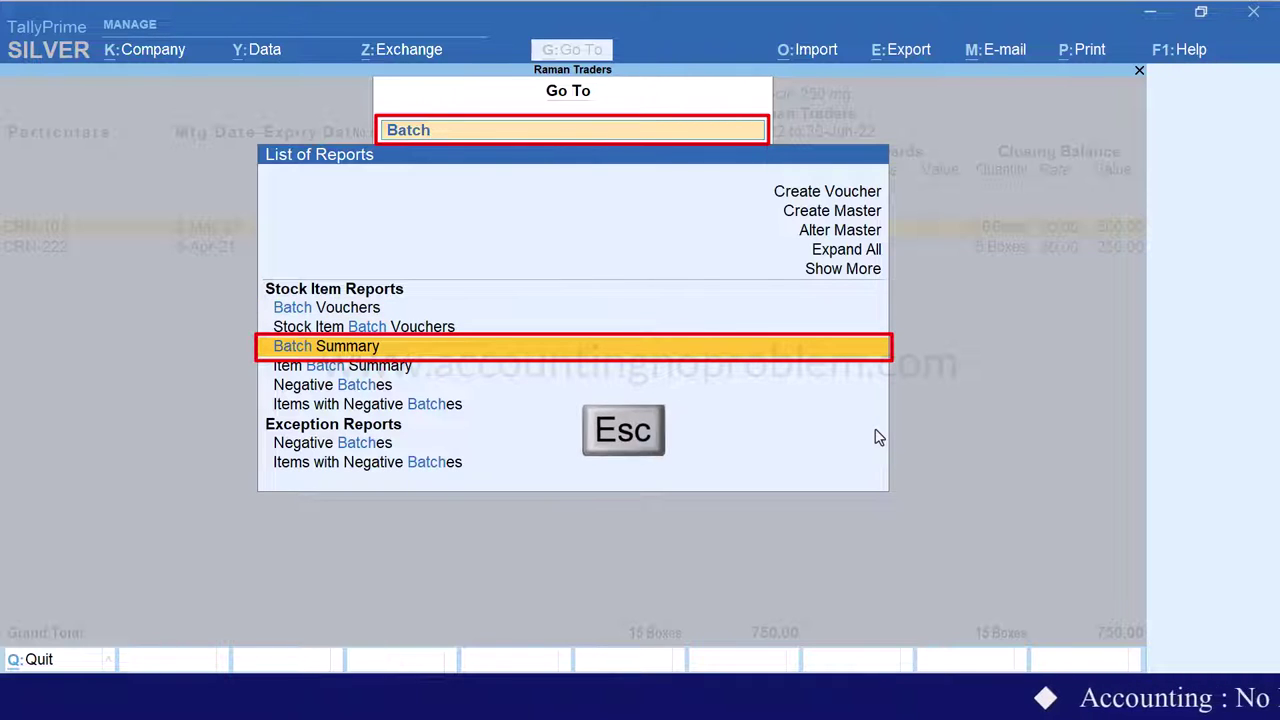
key("Escape")
key("Escape")
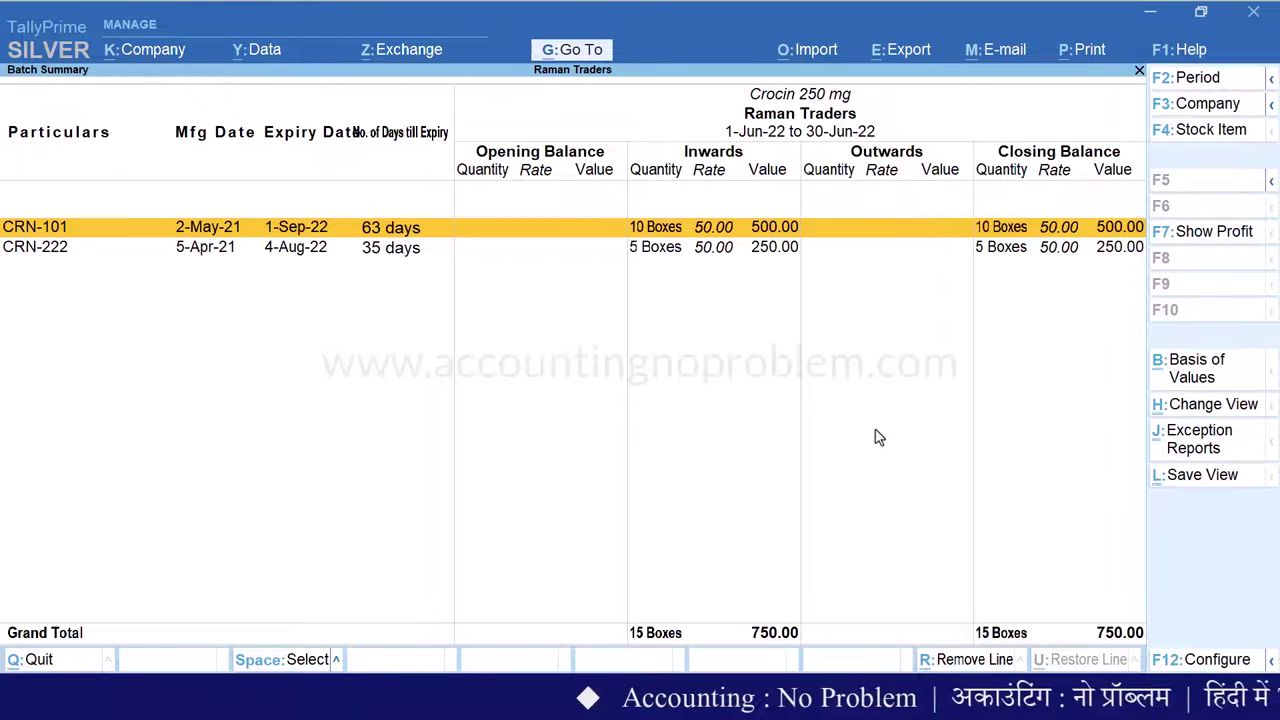
Step: Close the batch reports and return to the Gateway of Tally
key("Return")
key("Escape")
key("Escape")
key("Escape")
key("Escape")
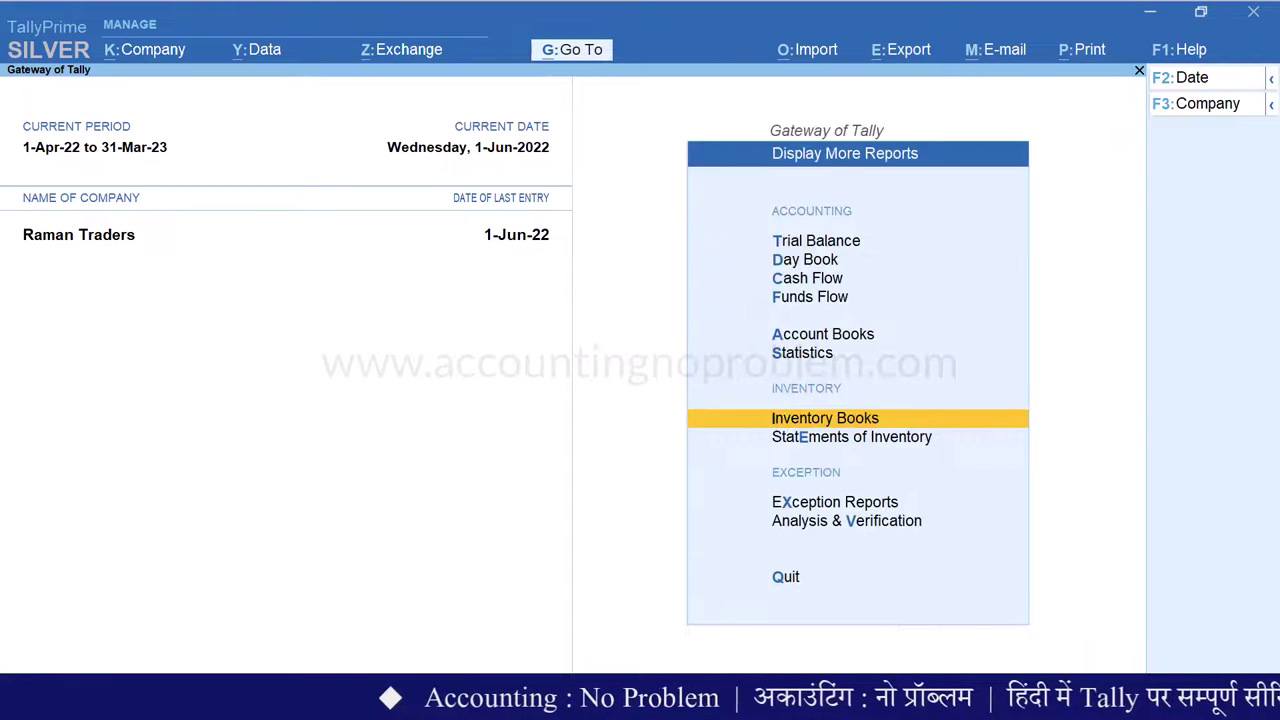
key("Escape")
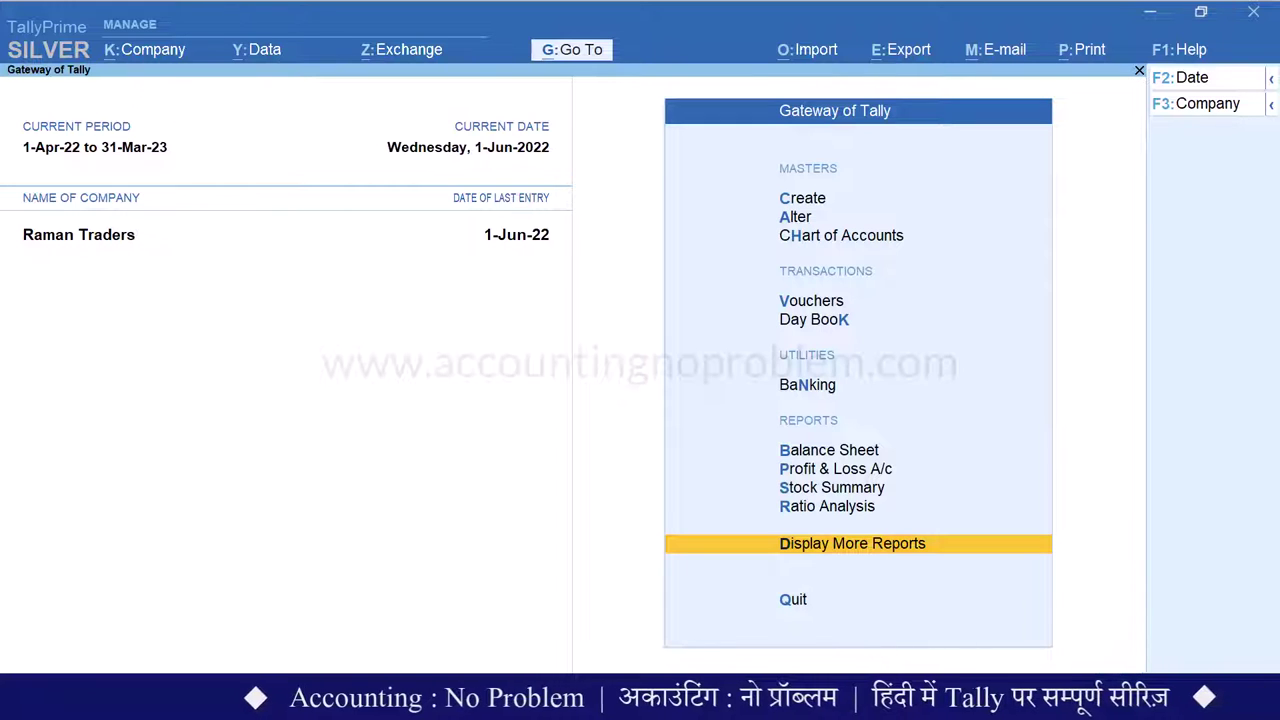
Step: Start a sales voucher dated 2-6-2022 for party A-One Medical Store with Sales Account as the sales ledger
key("v")
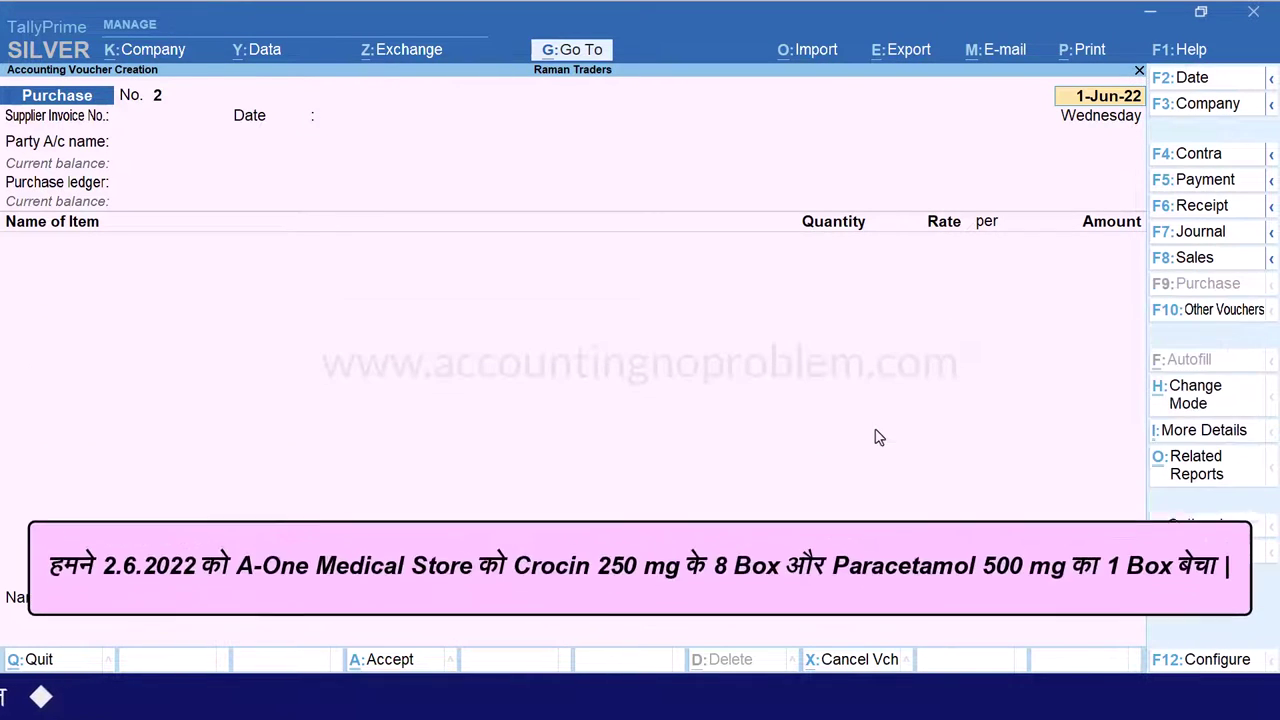
key("F8")
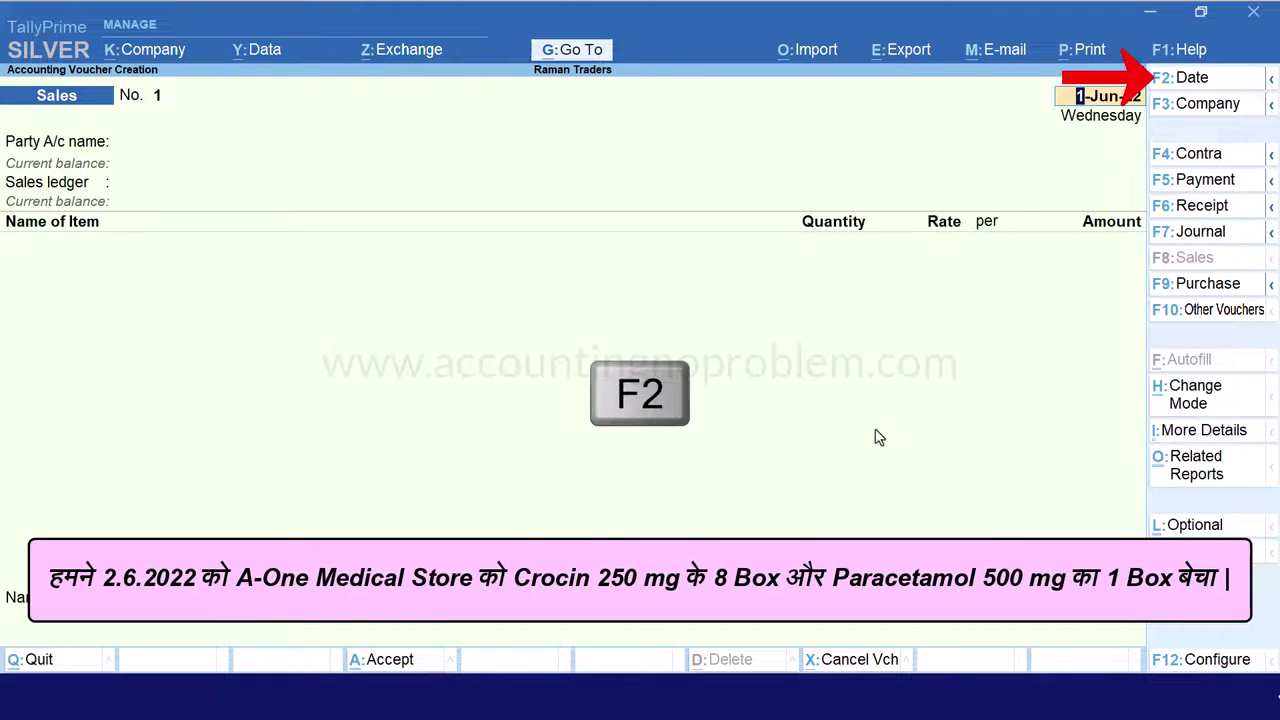
key("F2")
type("2-6-2022")
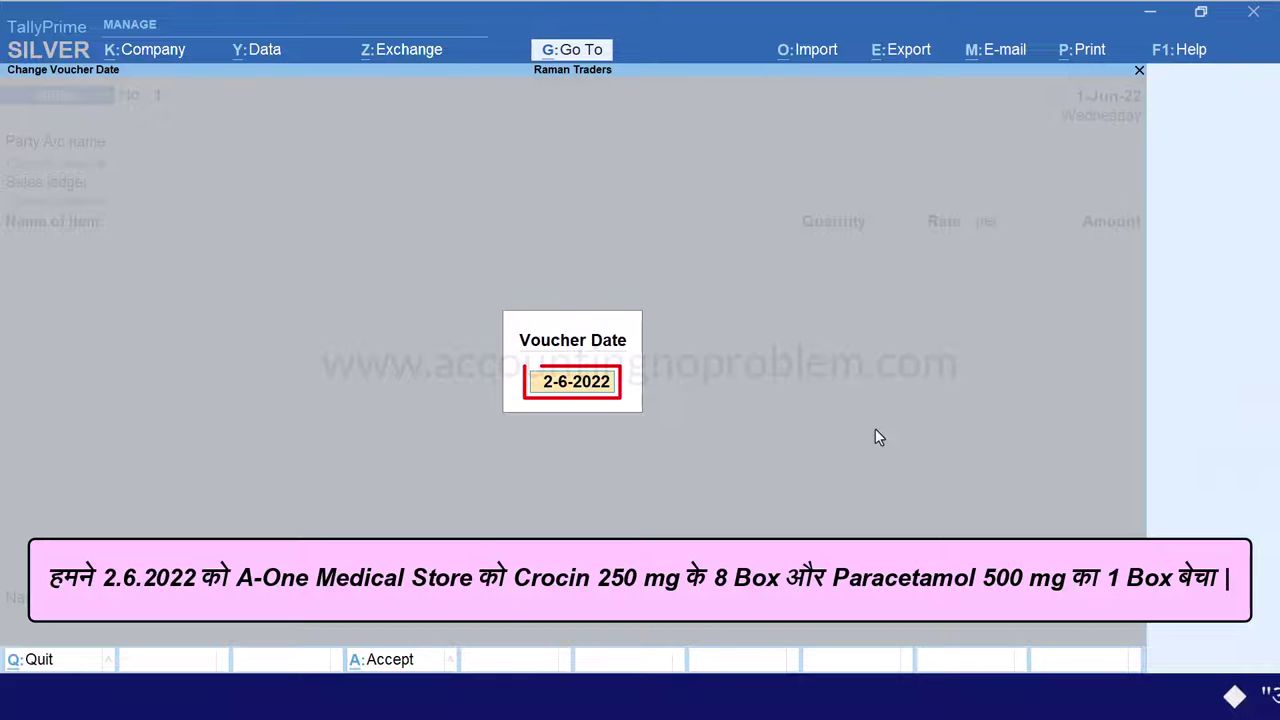
key("Return")
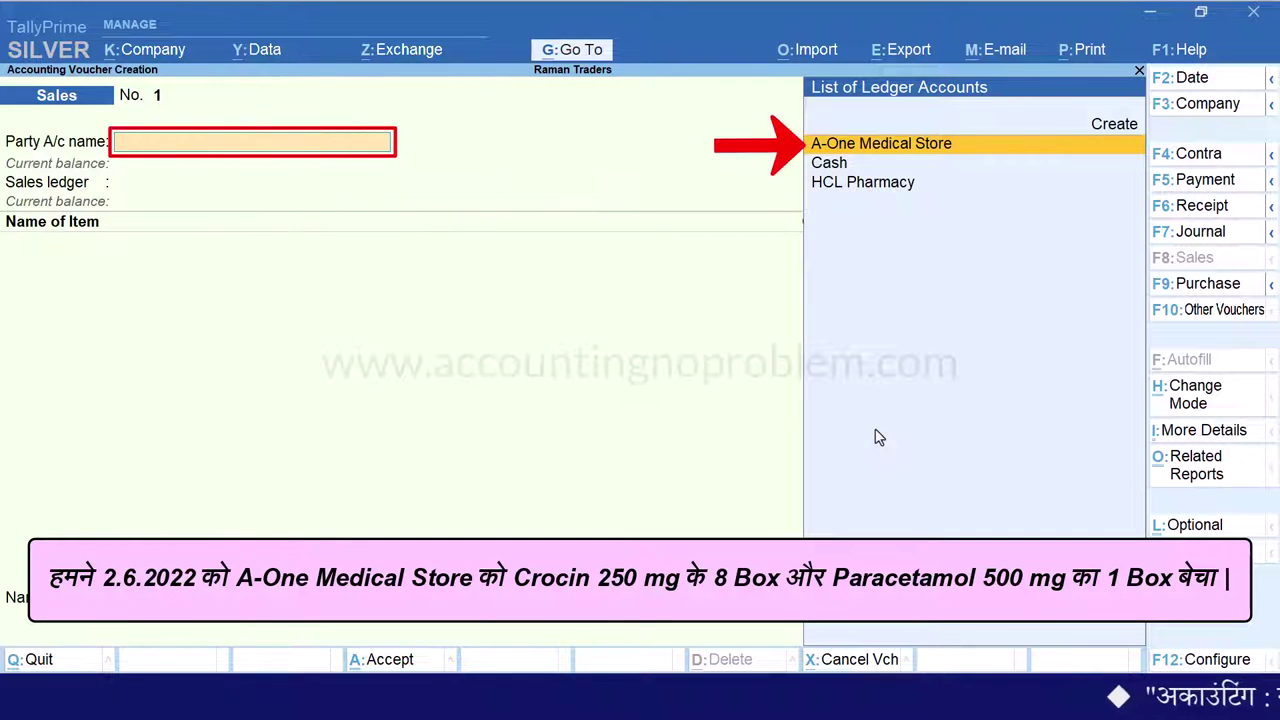
key("Return")
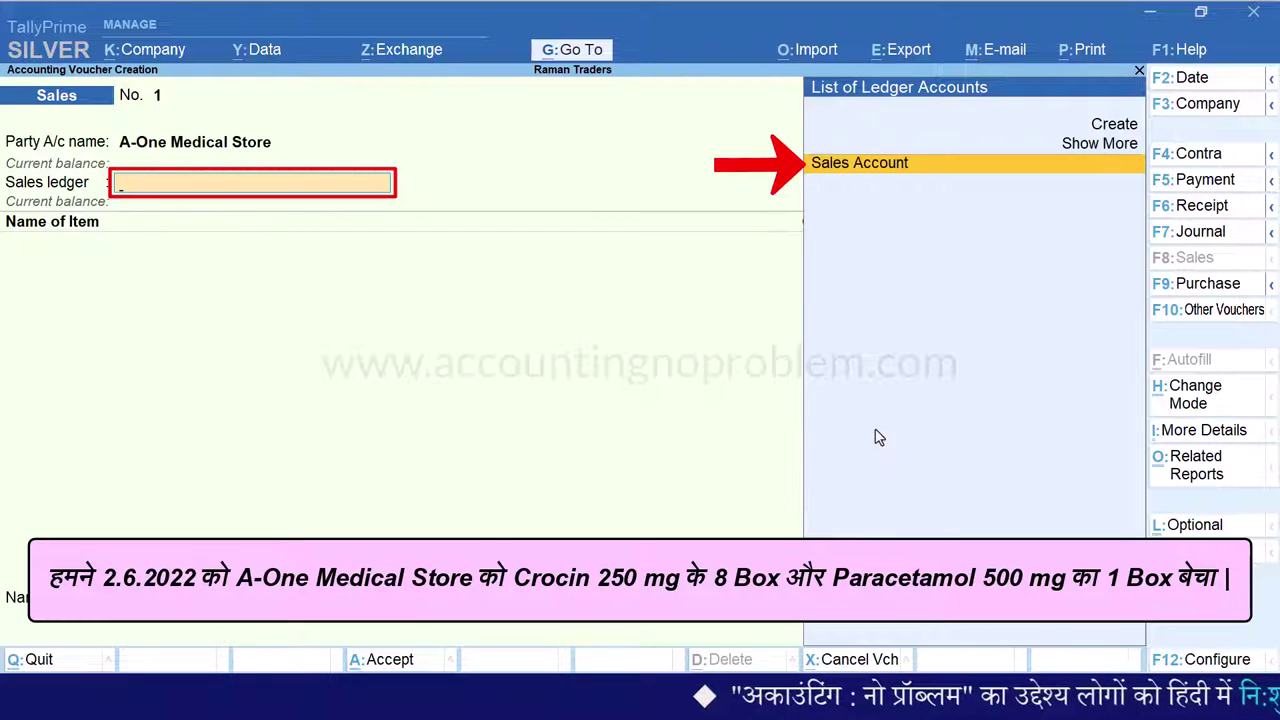
key("Return")
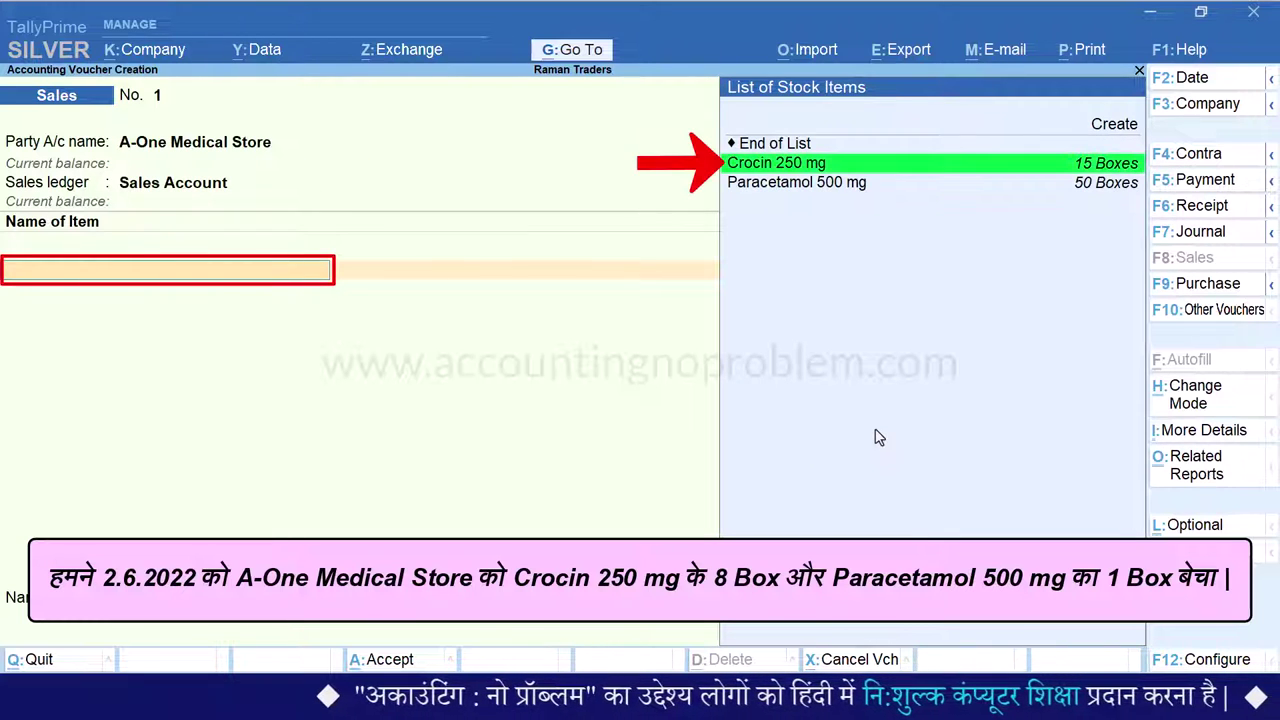
Step: Add Crocin 250 mg to the sale and allocate 5 Boxes from batch CRN-222 at a rate of 80 per box
key("Down")
key("Return")
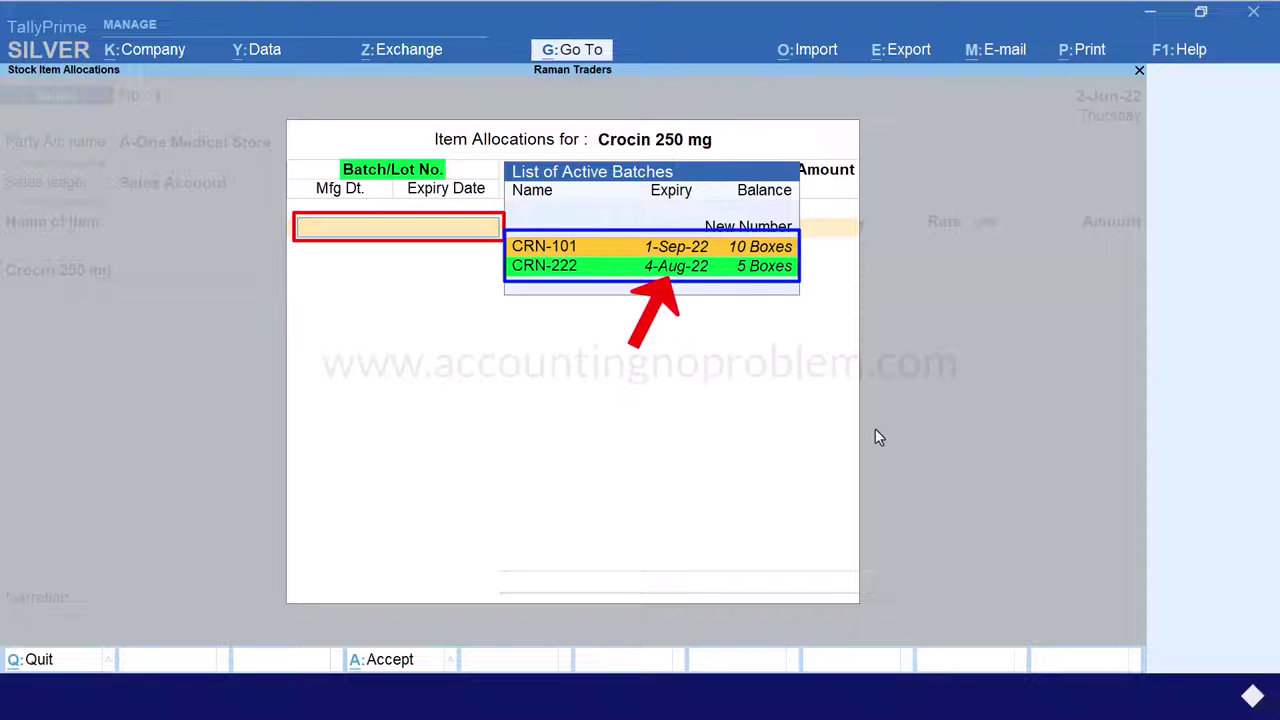
key("Down")
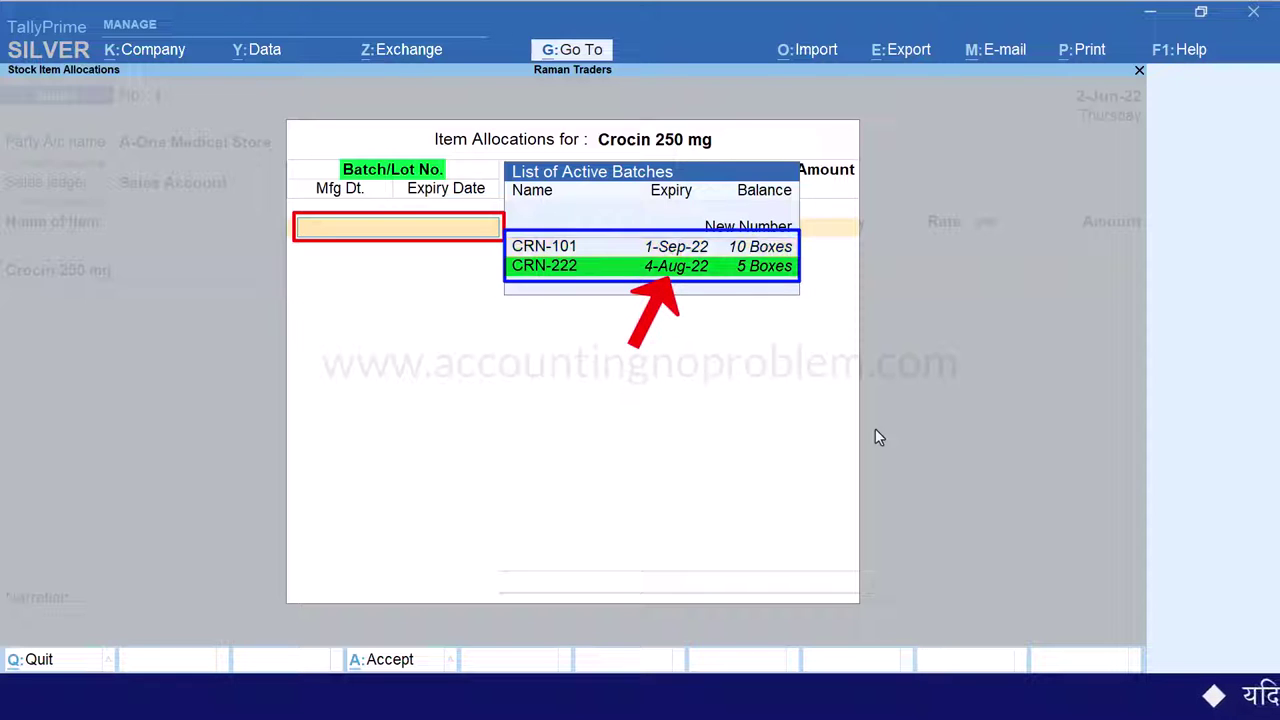
key("Return")
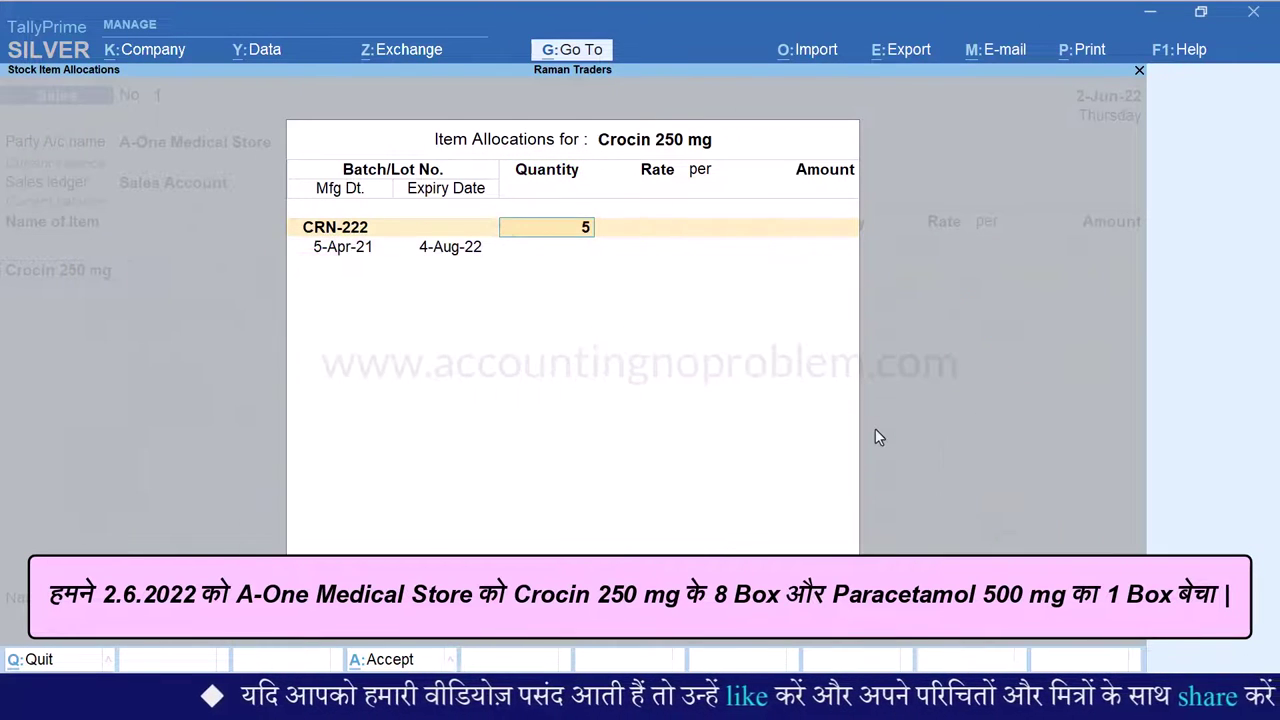
key("Return")
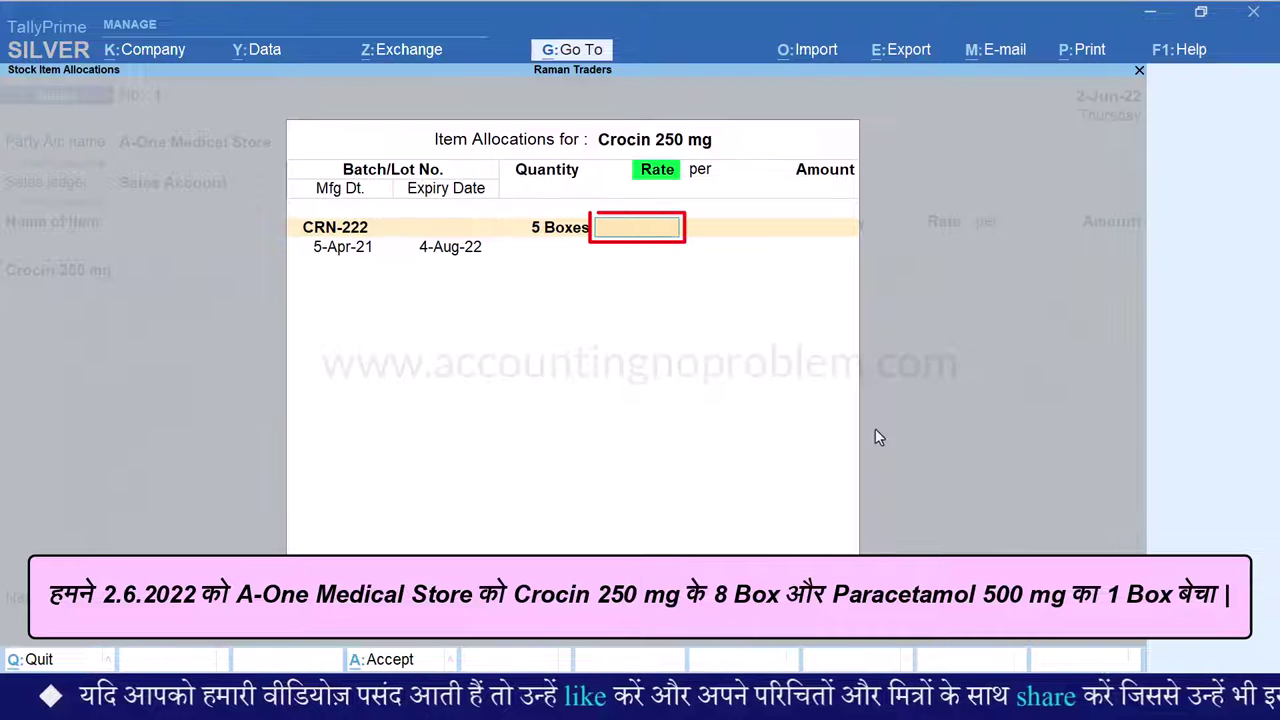
type("80")
key("Return")
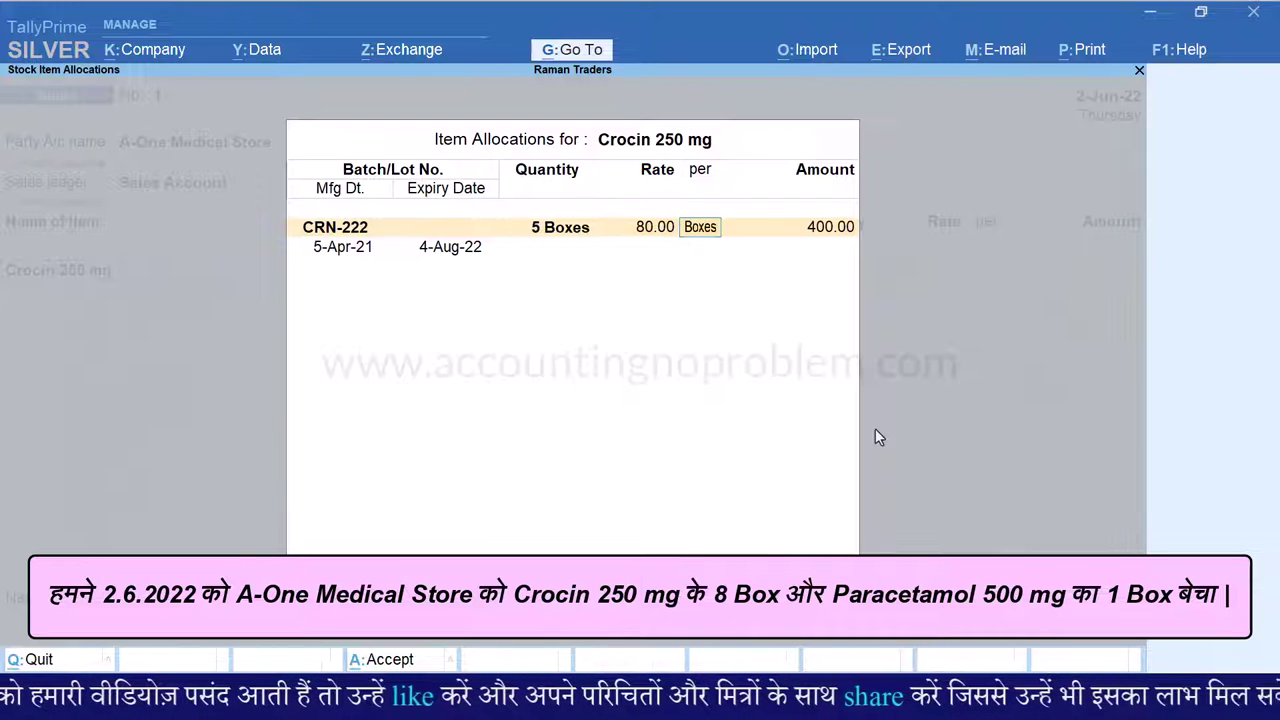
key("Return")
key("Return")
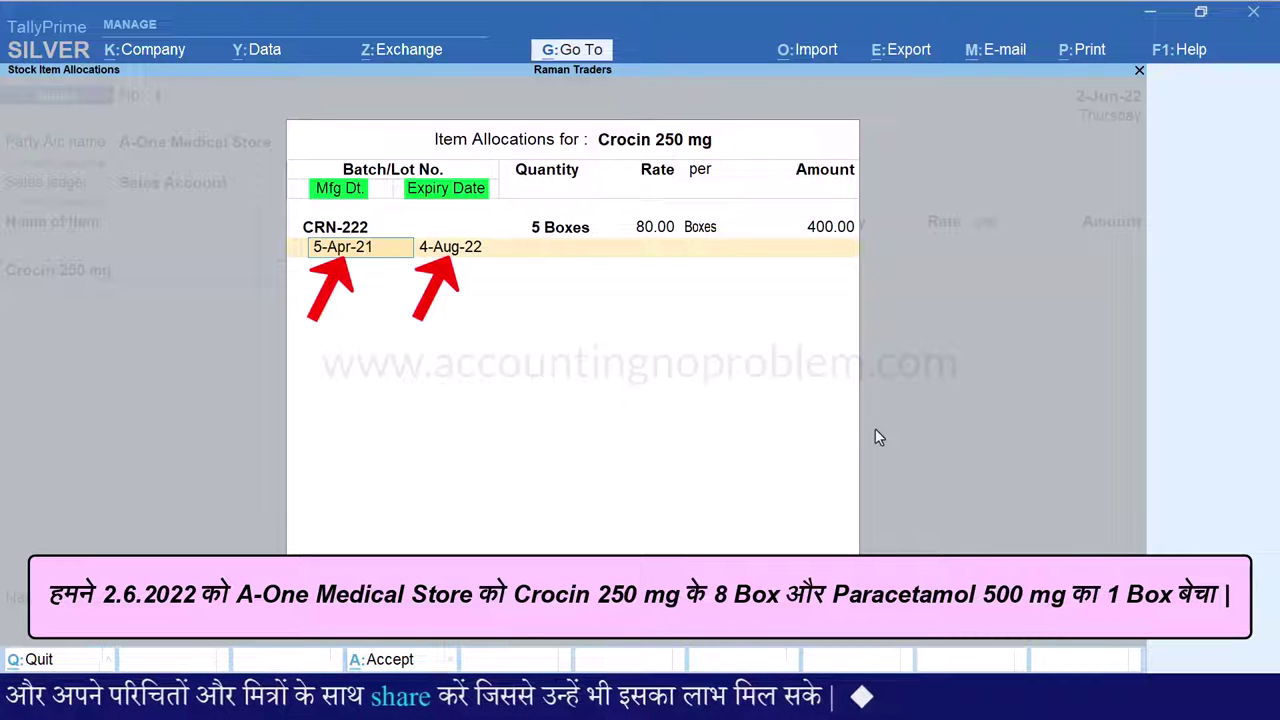
key("Return")
key("Return")
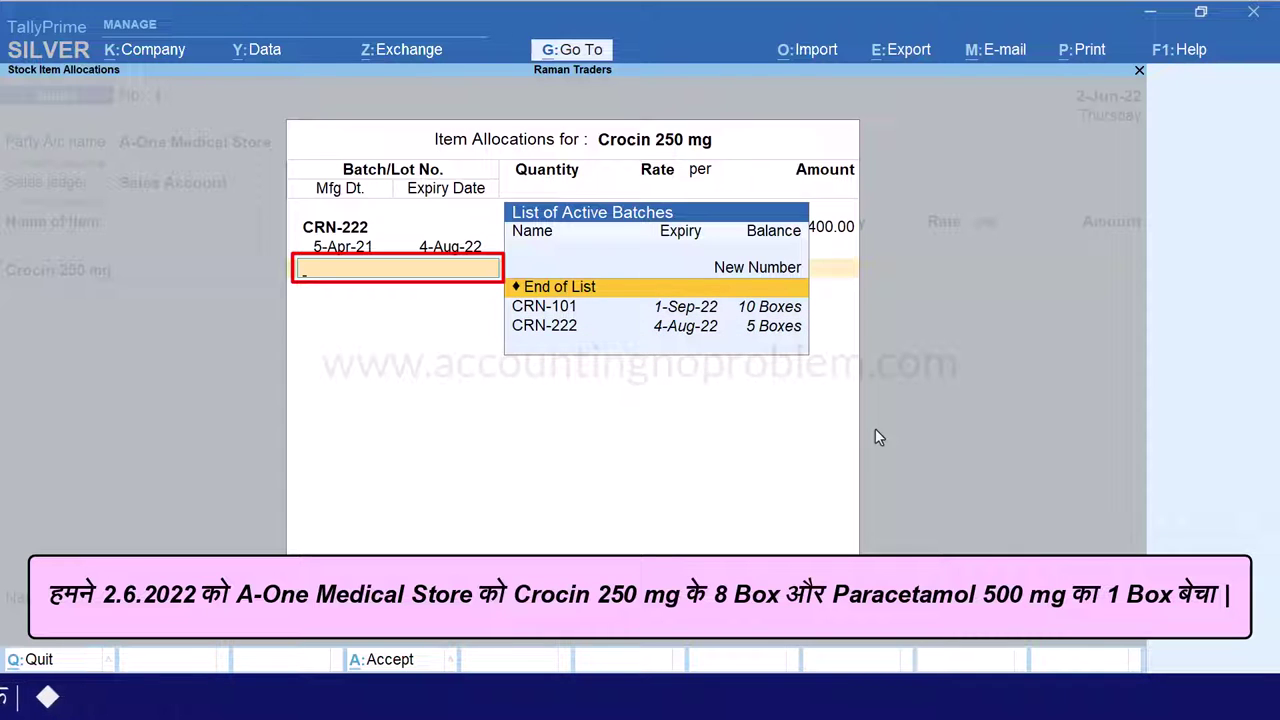
Step: Allocate 3 more Boxes of Crocin 250 mg from batch CRN-101 at a rate of 80, keeping the batch dates
key("Down")
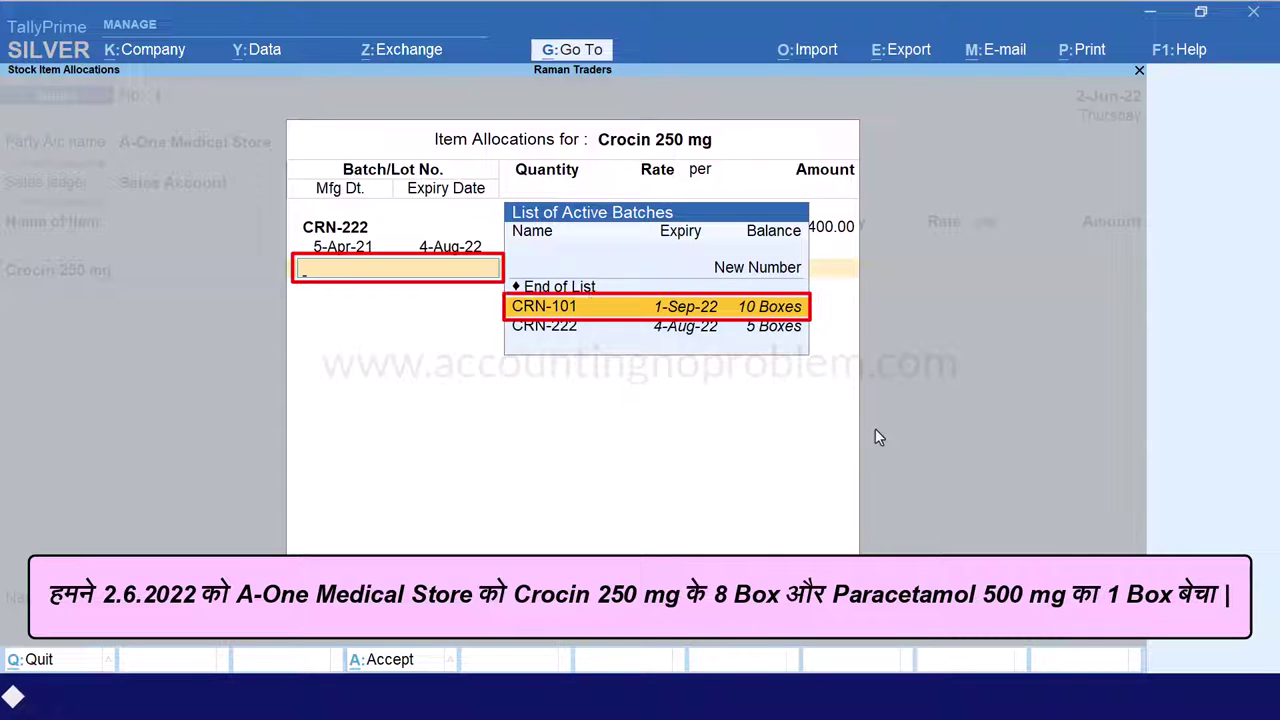
key("Return")
key("Return")
key("Return")
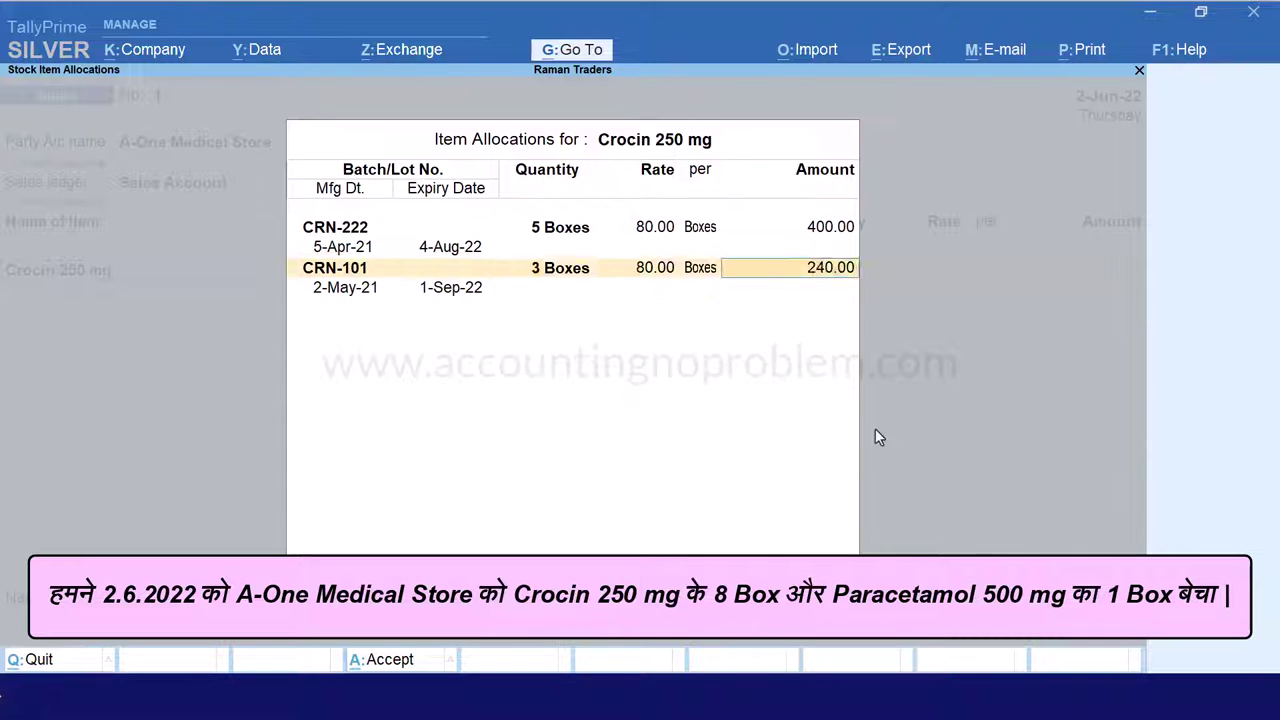
key("Return")
key("Return")
key("Return")
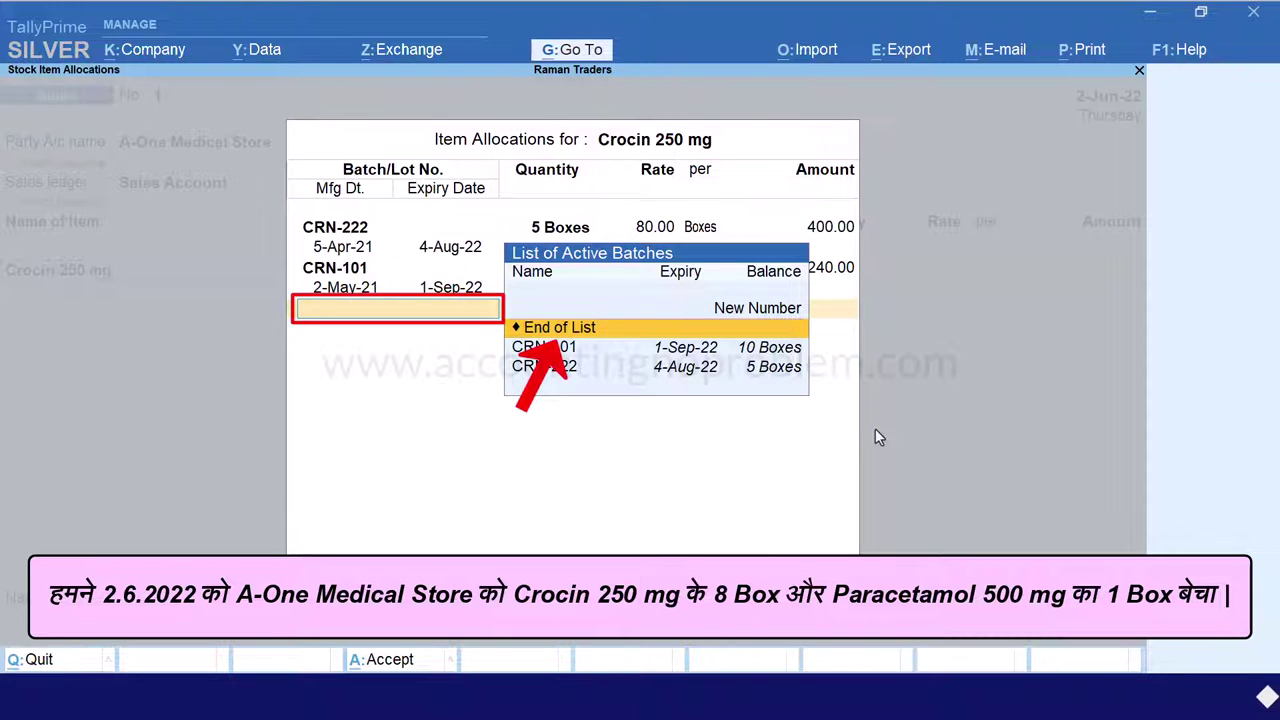
Step: Finish the Crocin 250 mg batch allocation and add Paracetamol 500 mg as the second item of the sale
key("Return")
key("Return")
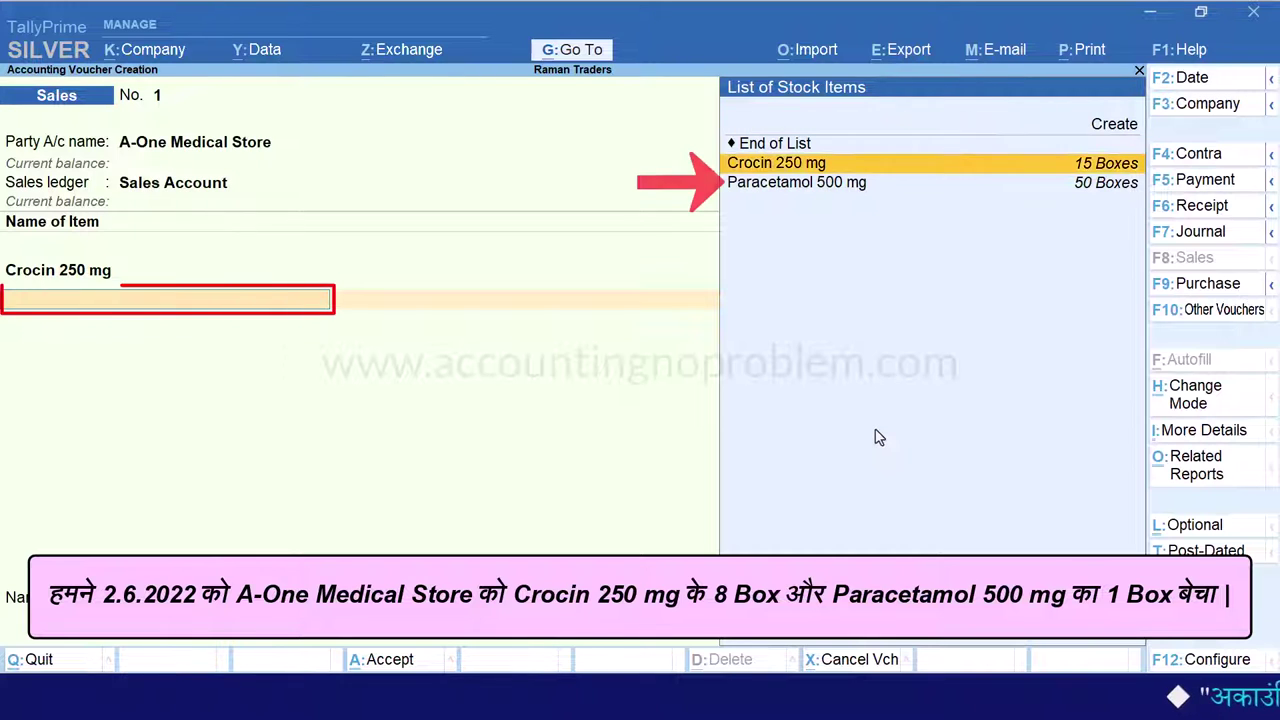
key("Down")
key("Down")
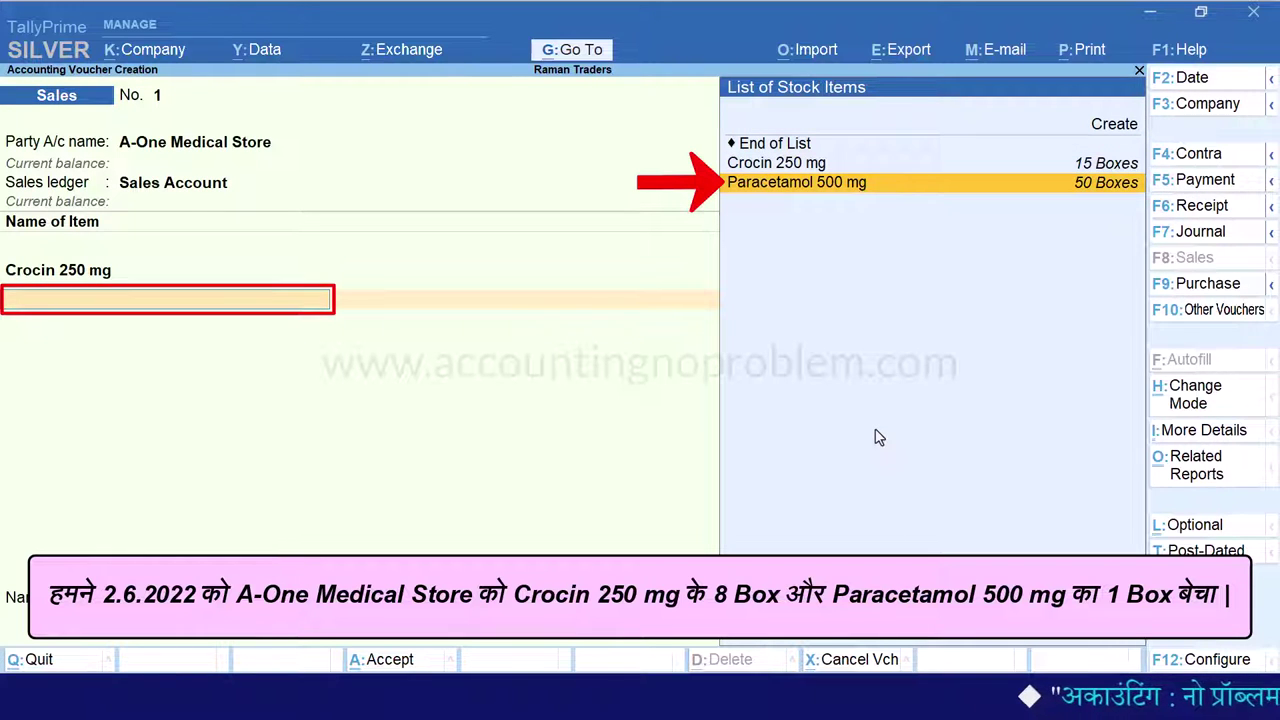
key("Return")
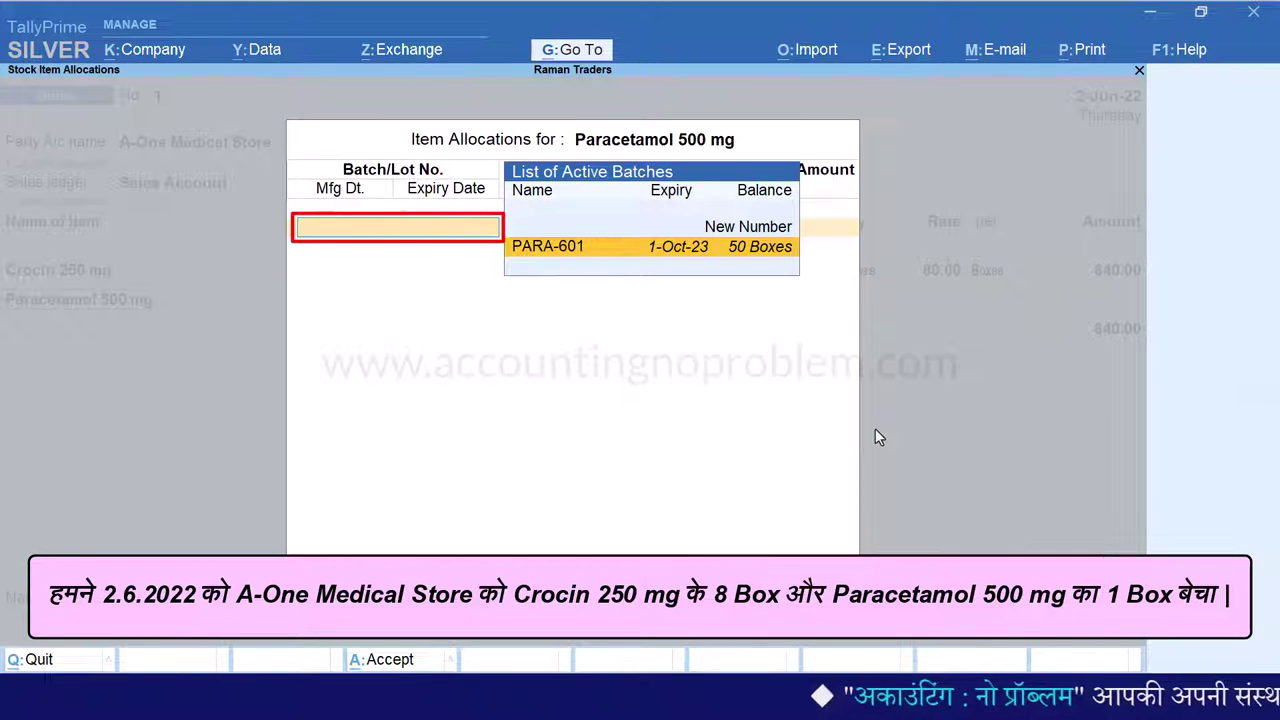
Step: Allocate 1 Box of Paracetamol 500 mg from batch PARA-601 at a rate of 50 per box
key("Return")
type("1")
key("Return")
type("50")
key("Return")
key("Return")
key("Return")
key("Return")
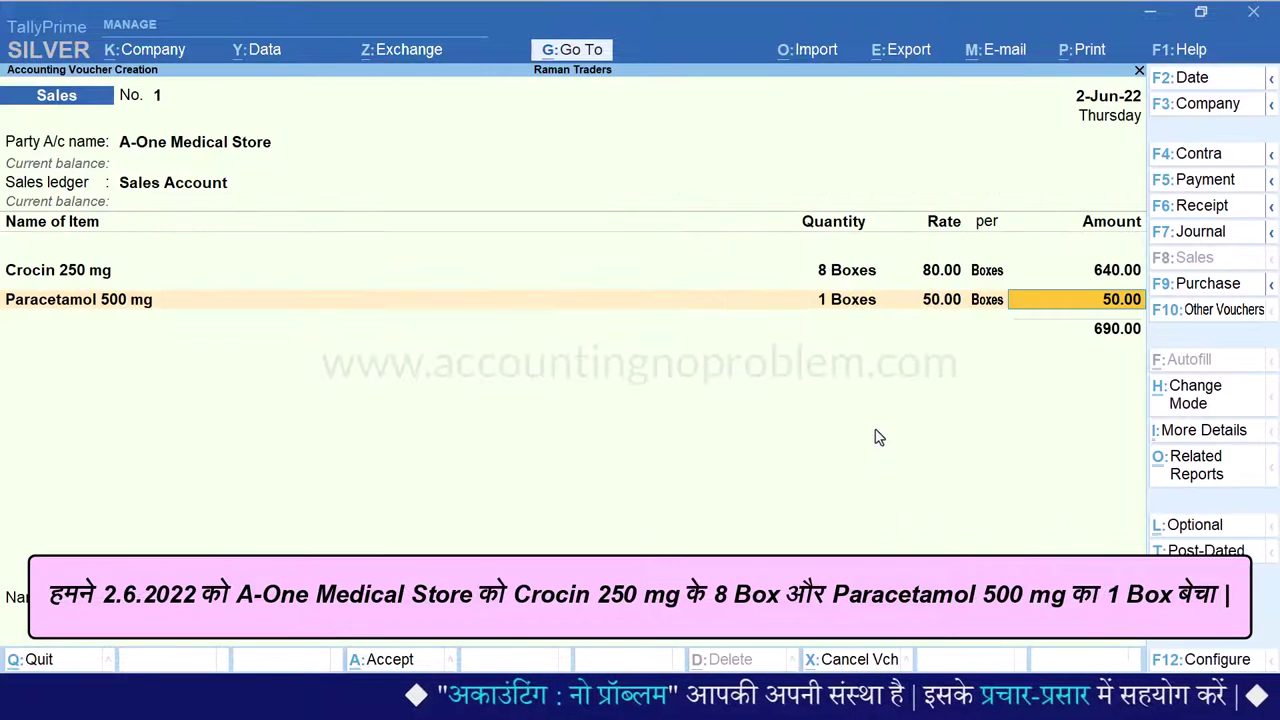
key("Return")
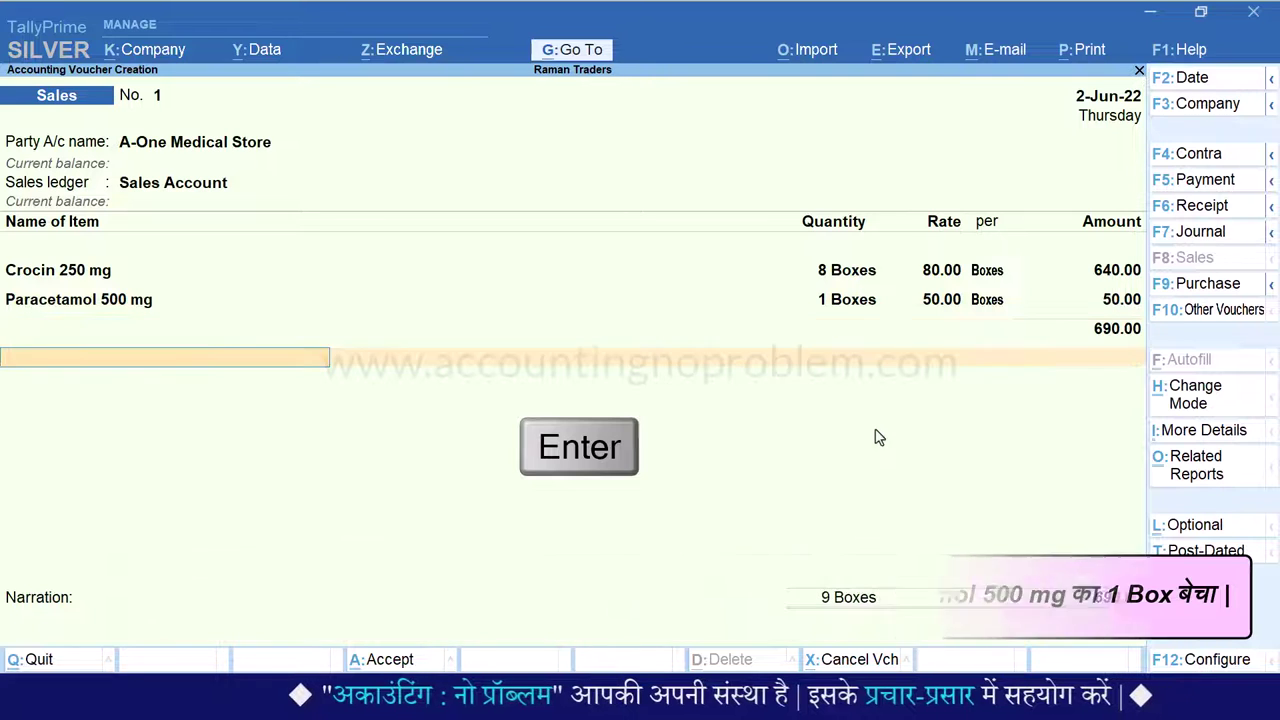
Step: End the item list without a narration and save the A-One Medical Store sales voucher
key("Return")
key("Return")
key("Return")
key("Return")
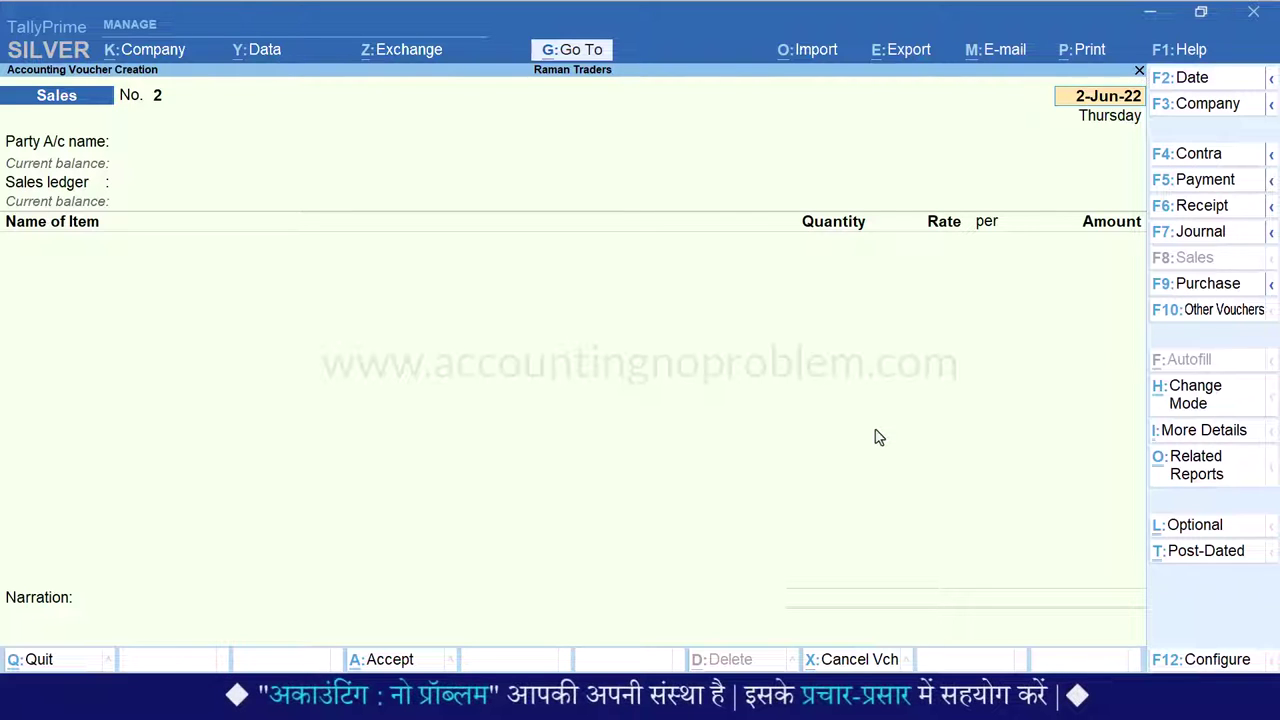
Step: Reopen the saved A-One Medical Store sales voucher and show an enlarged print preview of its invoice
key("Page_Up")
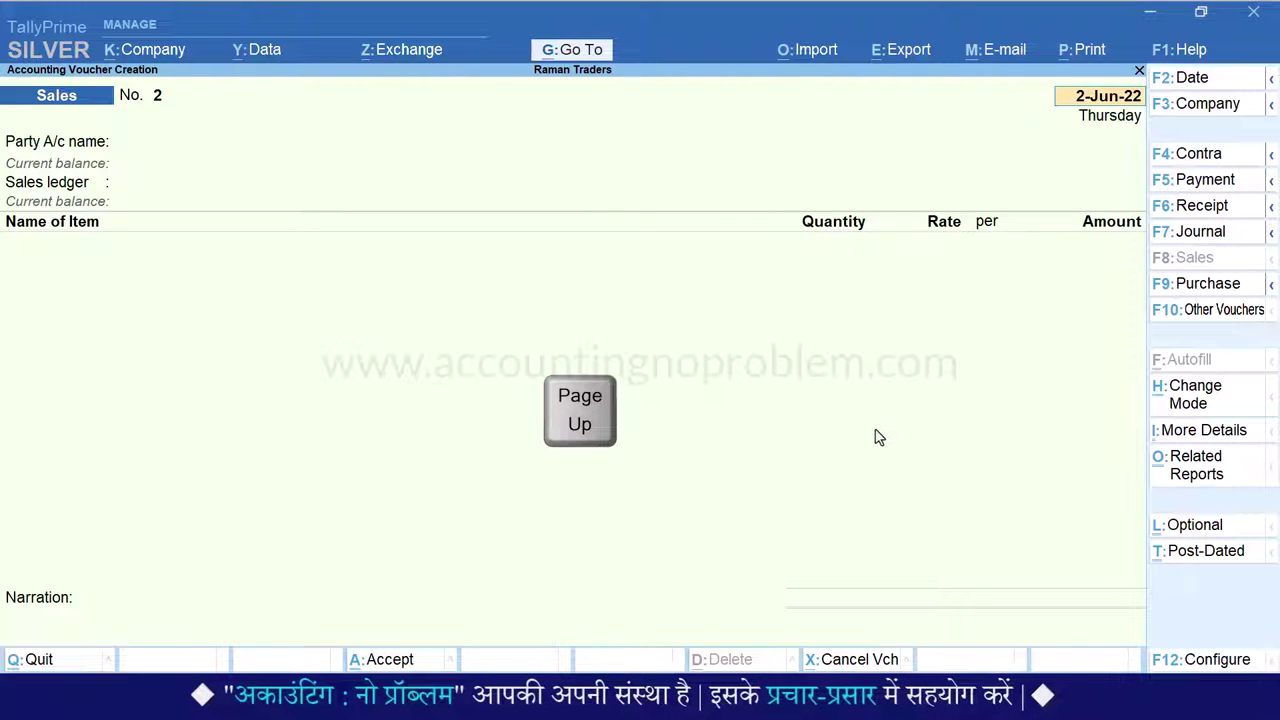
key("Page_Up")
key("ctrl+p")
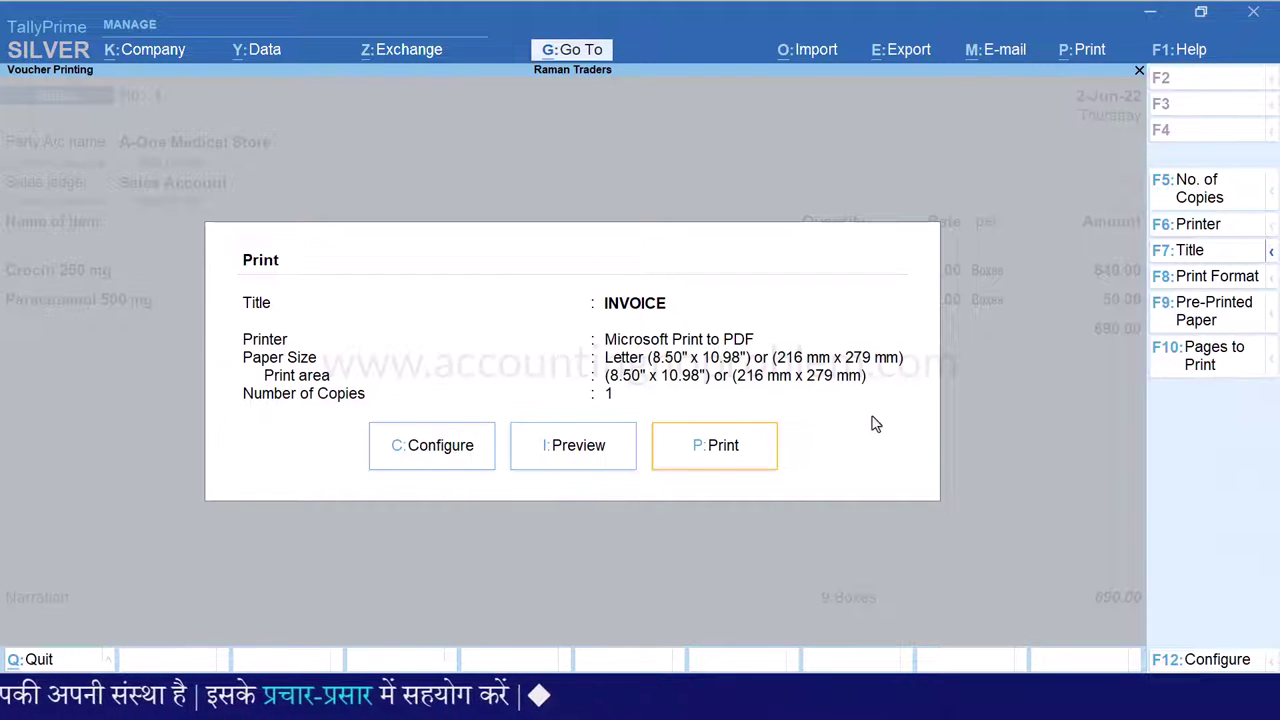
key("i")
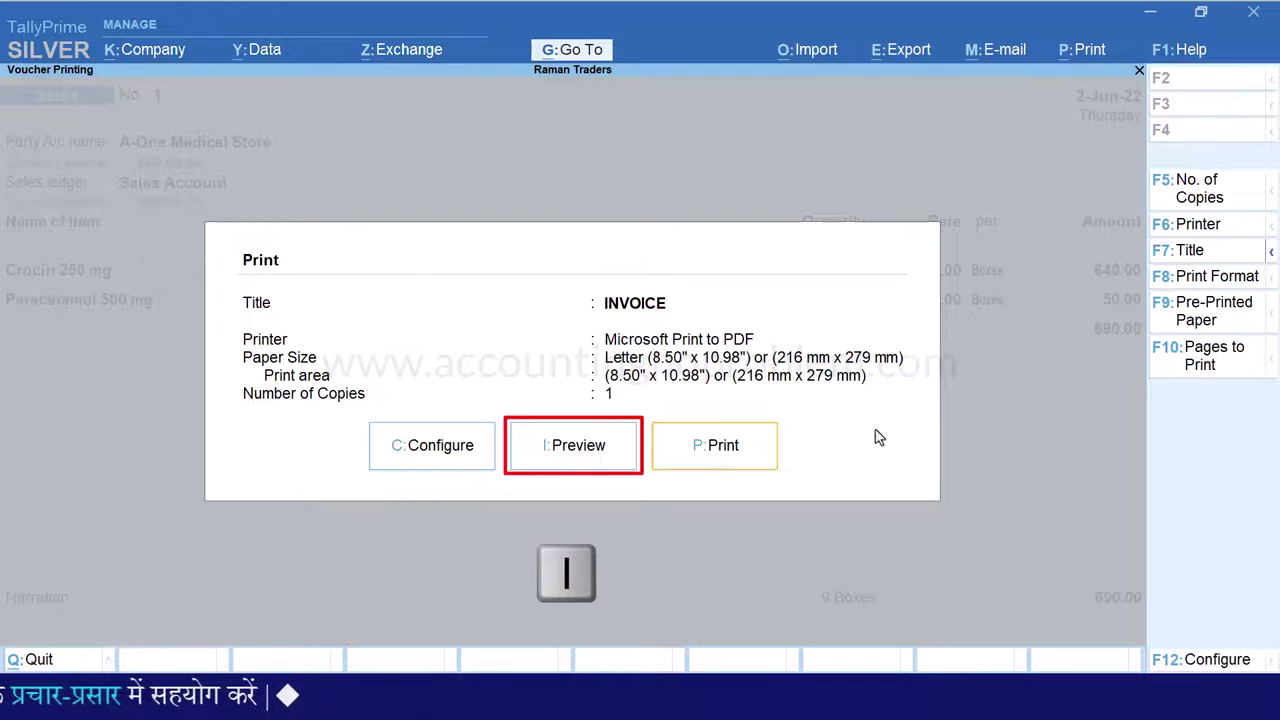
key("alt+z")
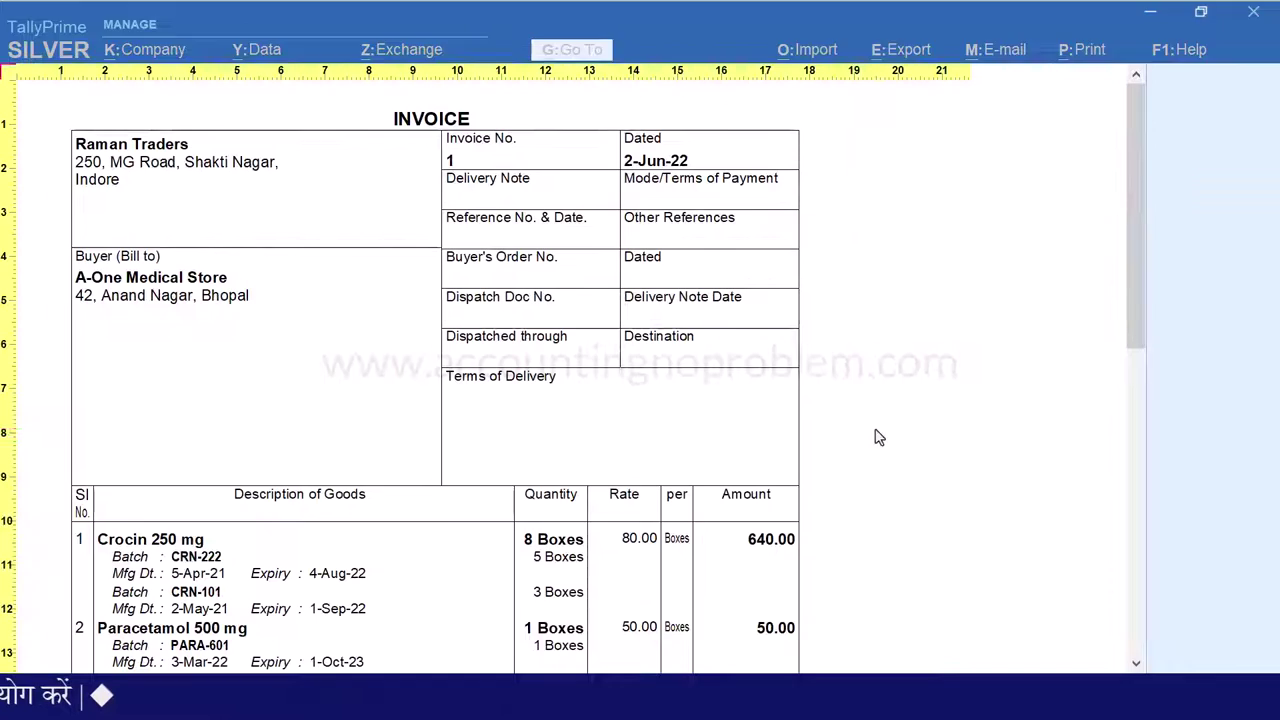
Step: Examine the batch, expiry and total details on the previewed invoice and return to the blank sales voucher
scroll(988, 470, "down", 1)
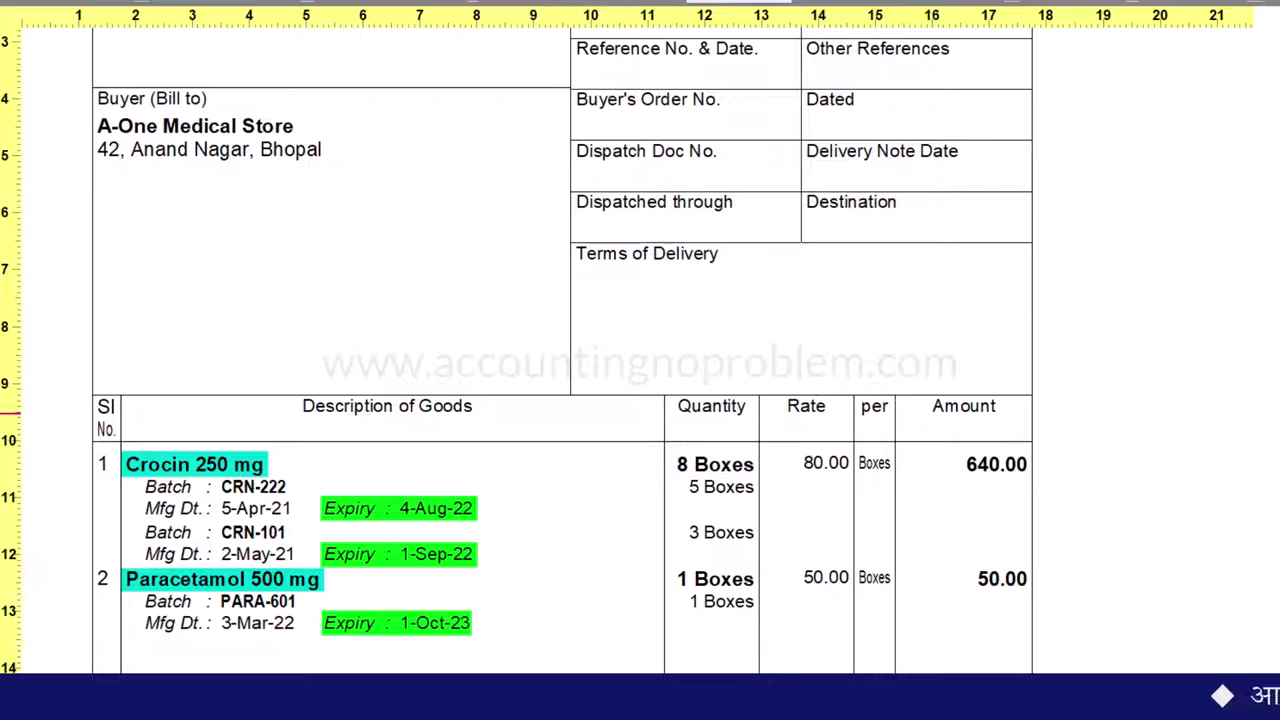
left_click_drag(1186, 377, 1097, 189)
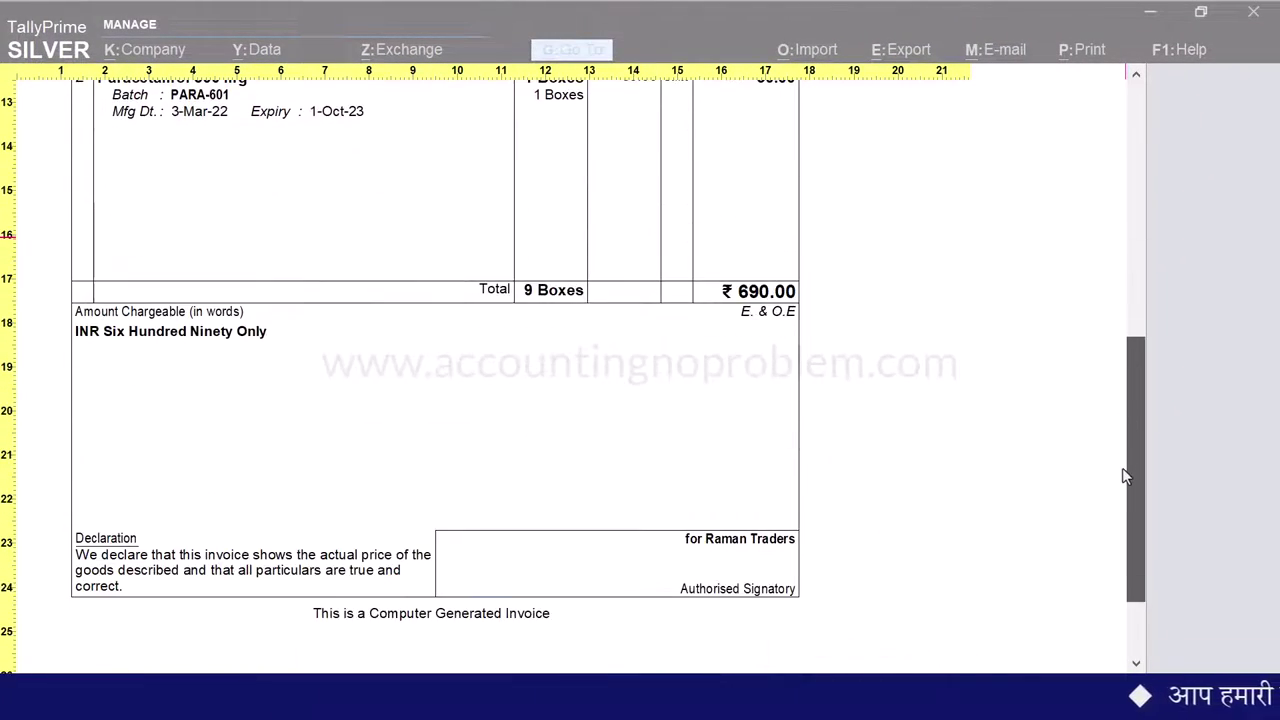
scroll(1125, 477, "down", 1)
key("Escape")
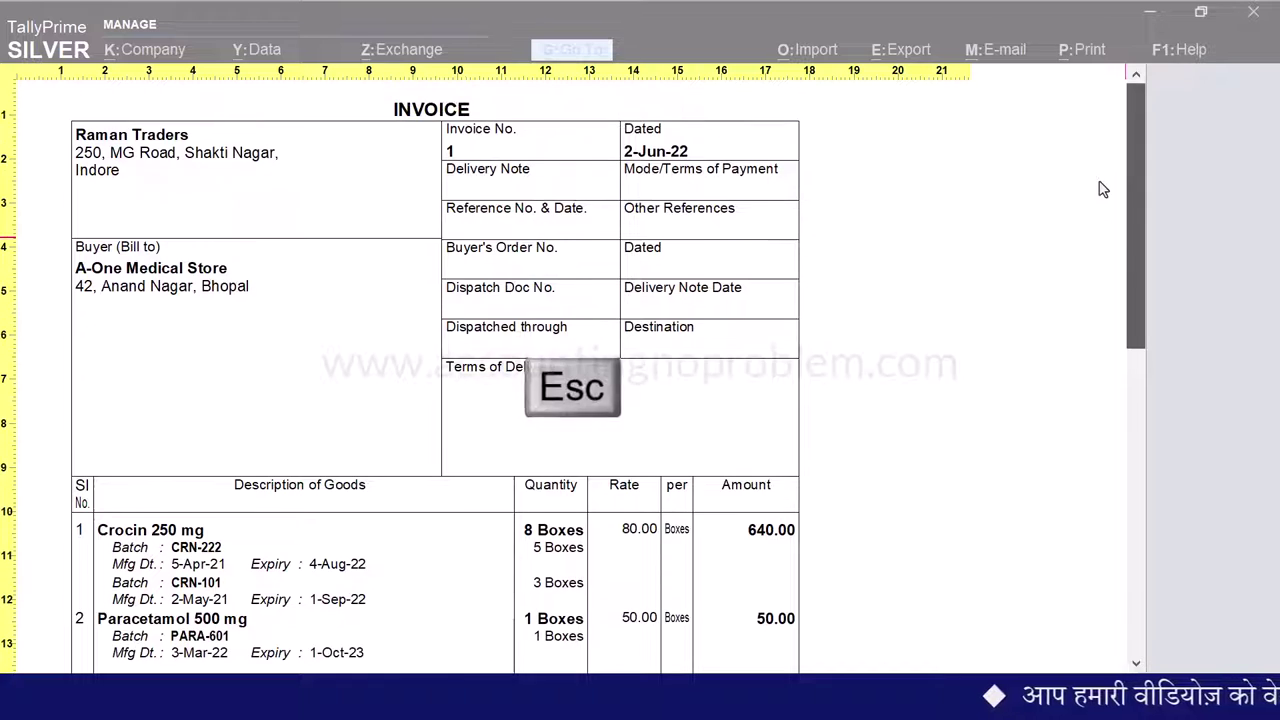
key("Escape")
key("Escape")
key("Escape")
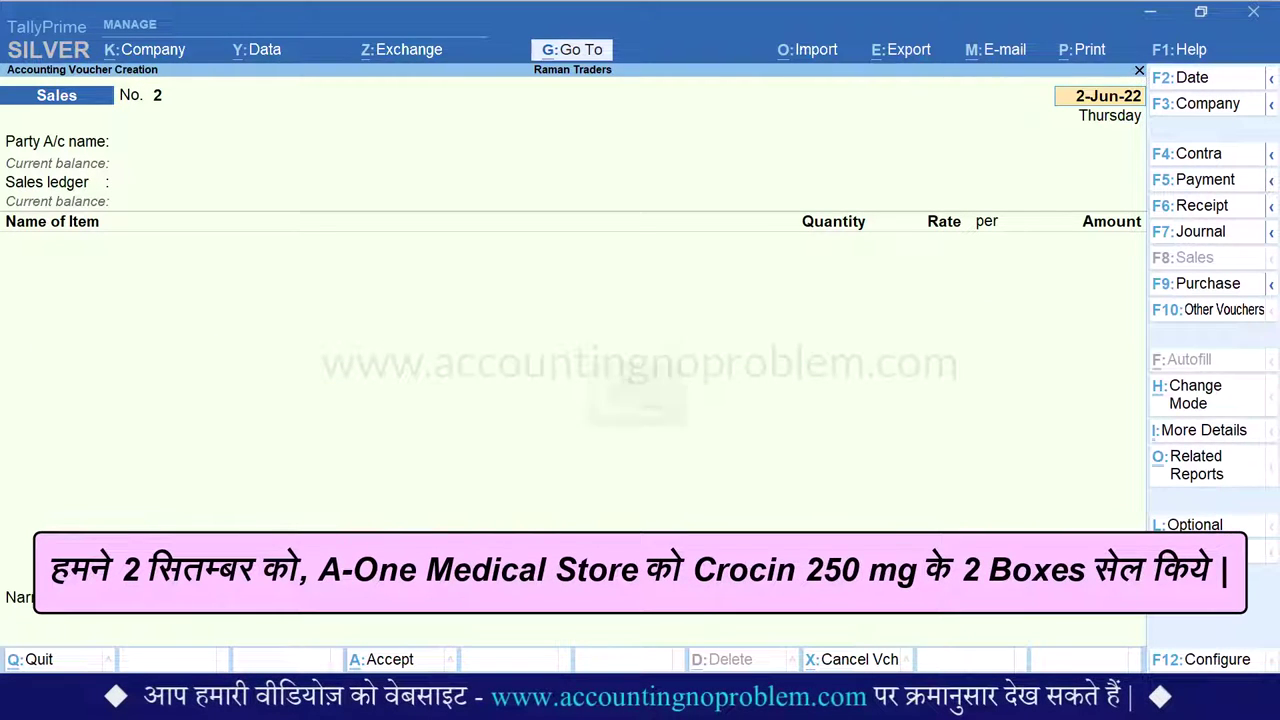
Step: Set the date of the new sales voucher to 2-Sep-22
key("F2")
type("2.9")
key("Return")
Step: Try to sell Crocin 250 mg to A-One Medical Store under Sales Account, check its active batches, and abandon the voucher
key("Return")
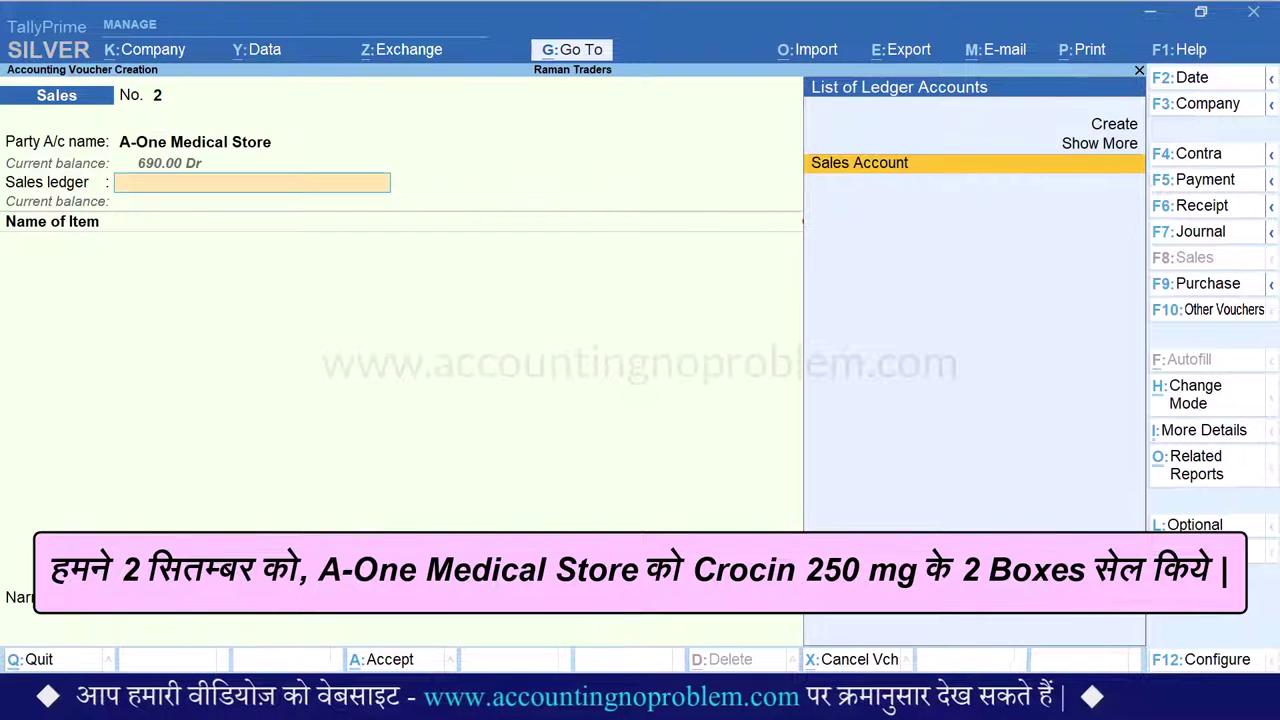
key("Return")
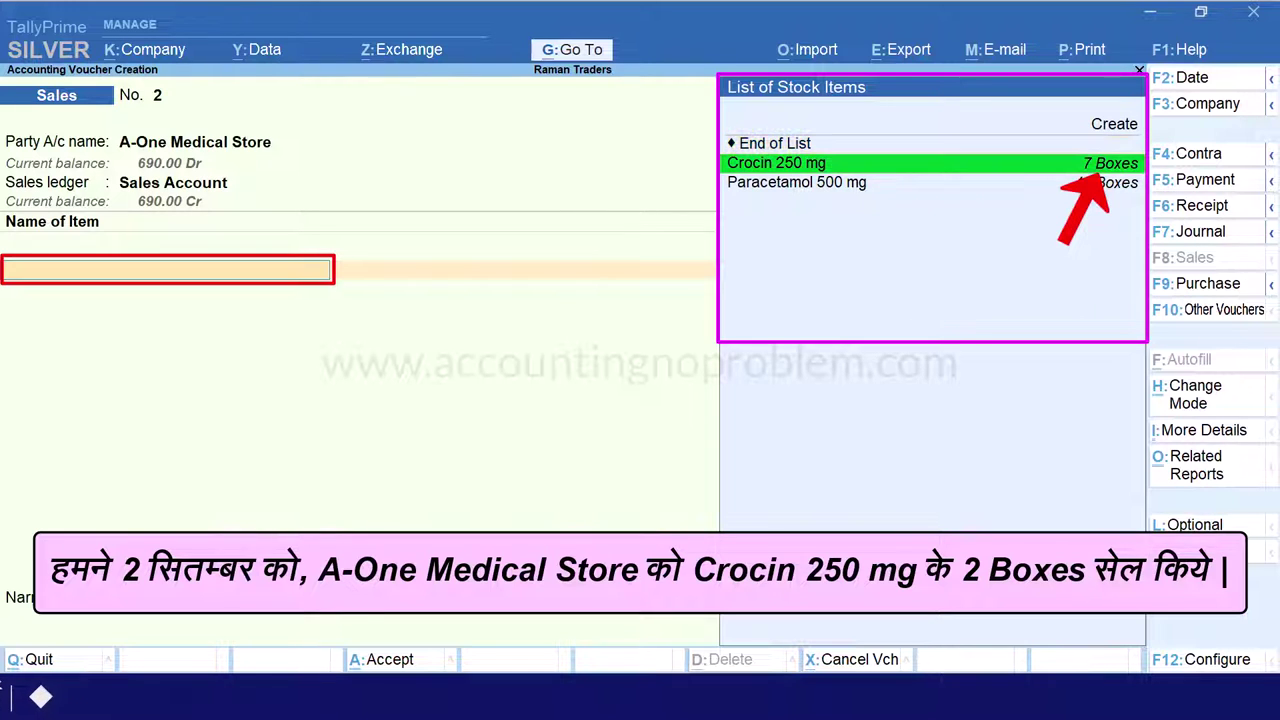
key("Return")
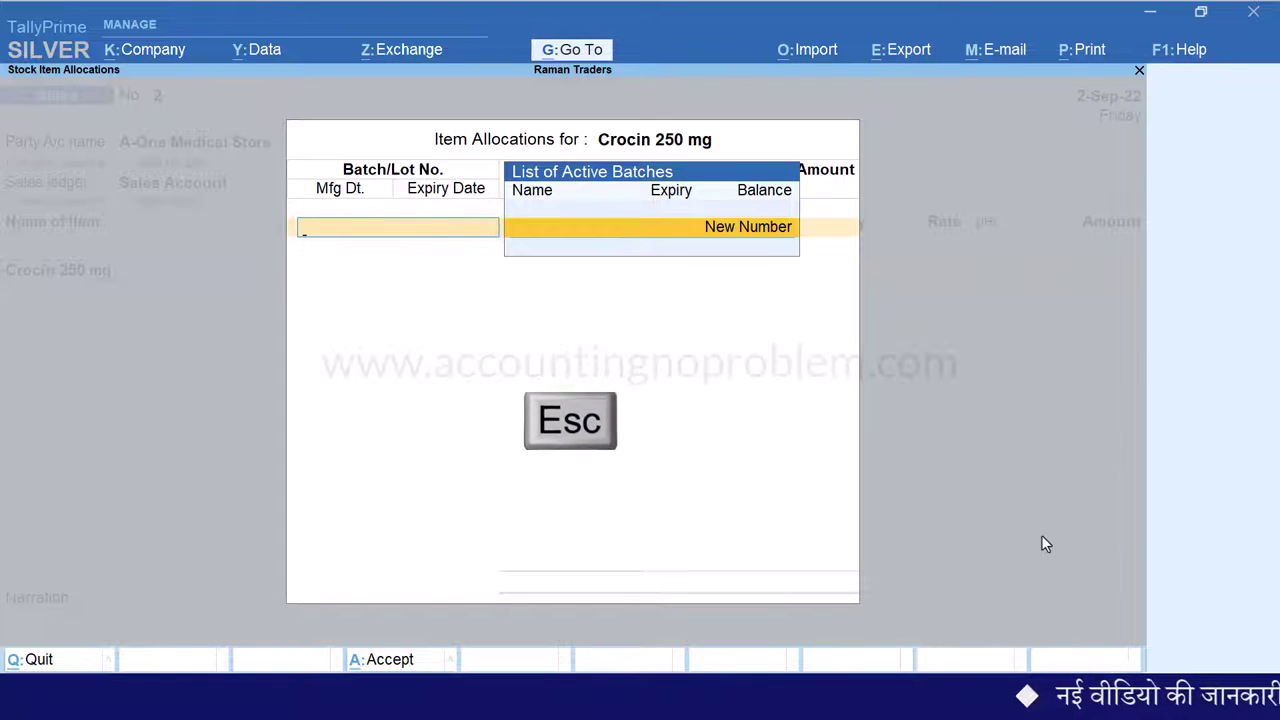
key("Escape")
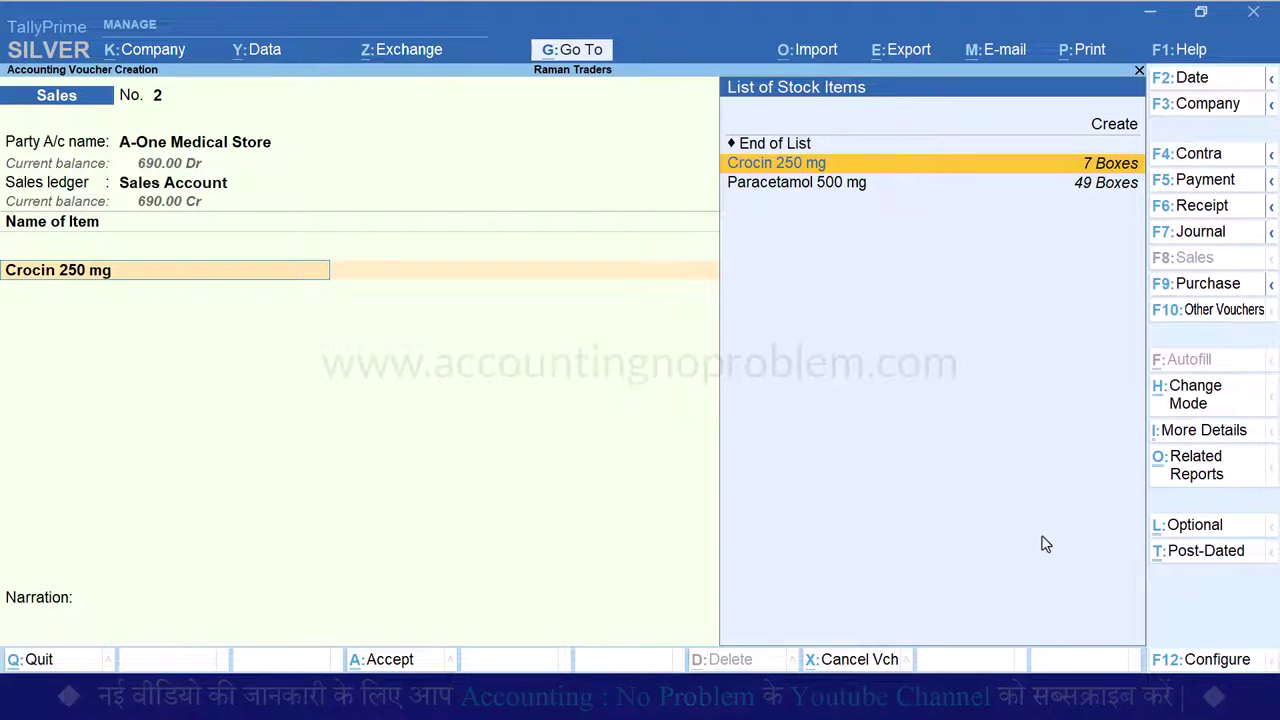
key("Escape")
key("Escape")
key("Escape")
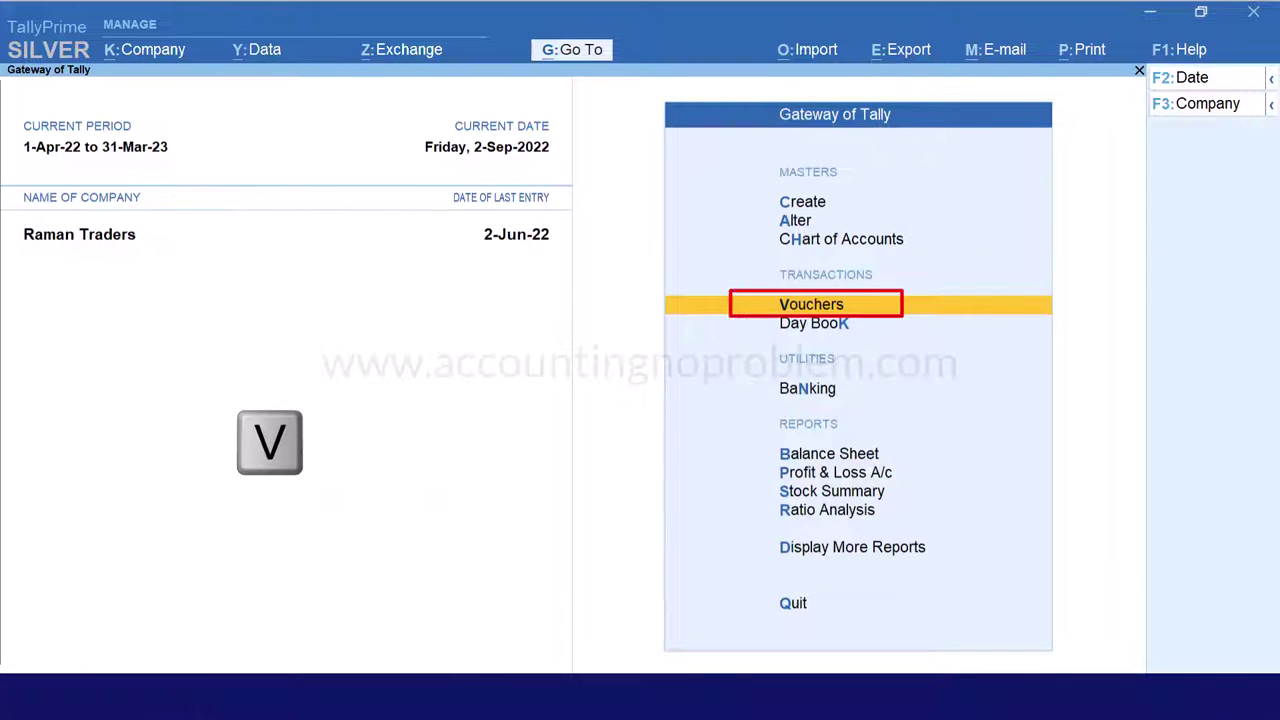
Step: Start a debit note dated 2-Sep-22 with HCL Pharmacy as the party
key("v")
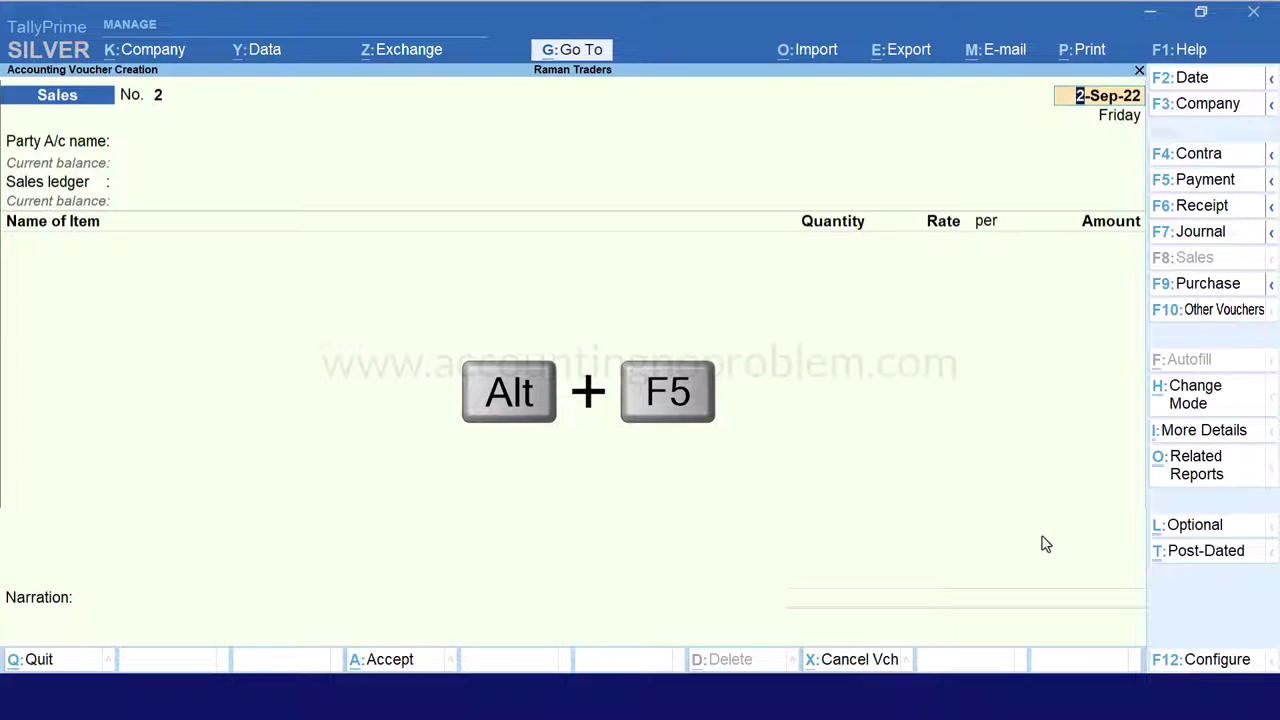
key("alt+F5")
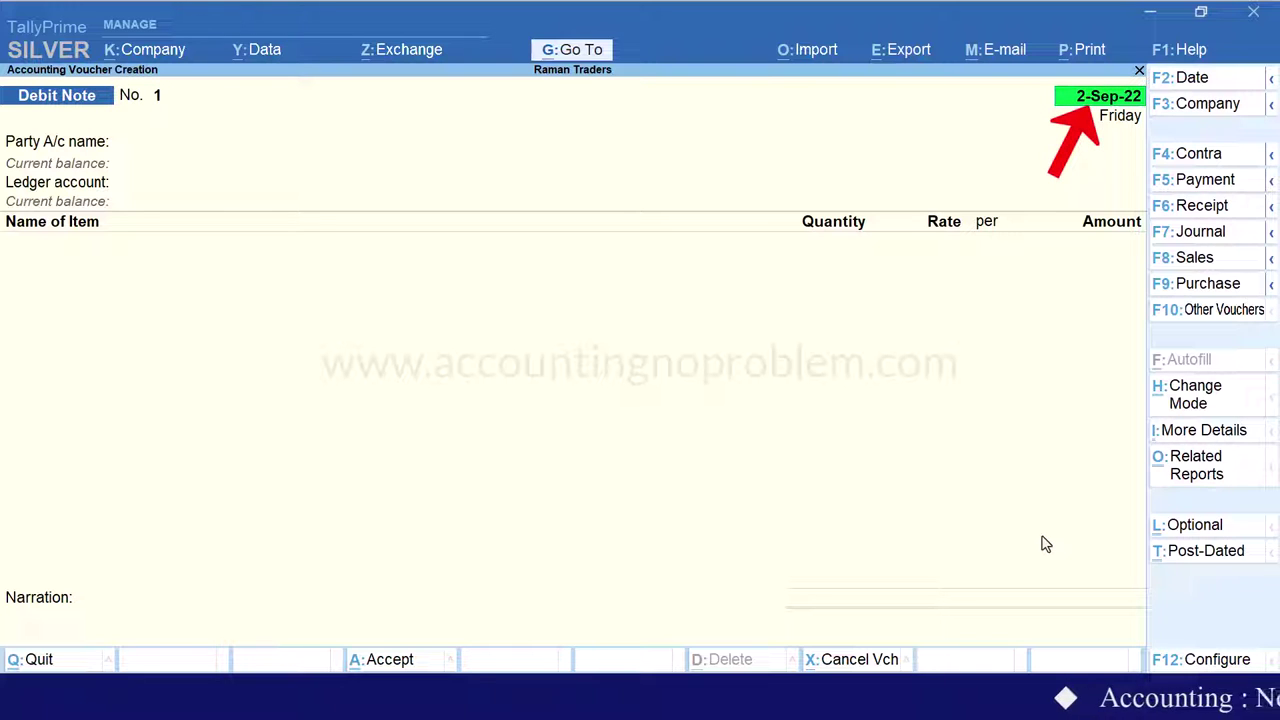
key("Return")
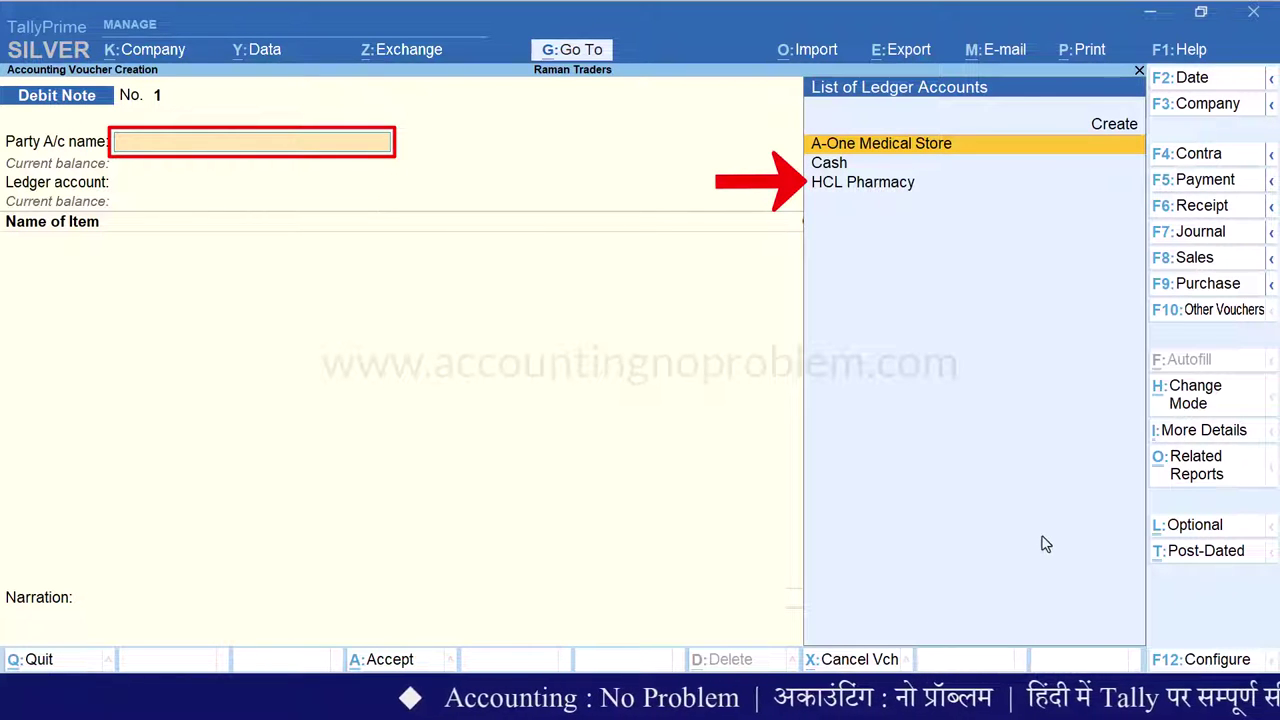
key("Down")
key("Down")
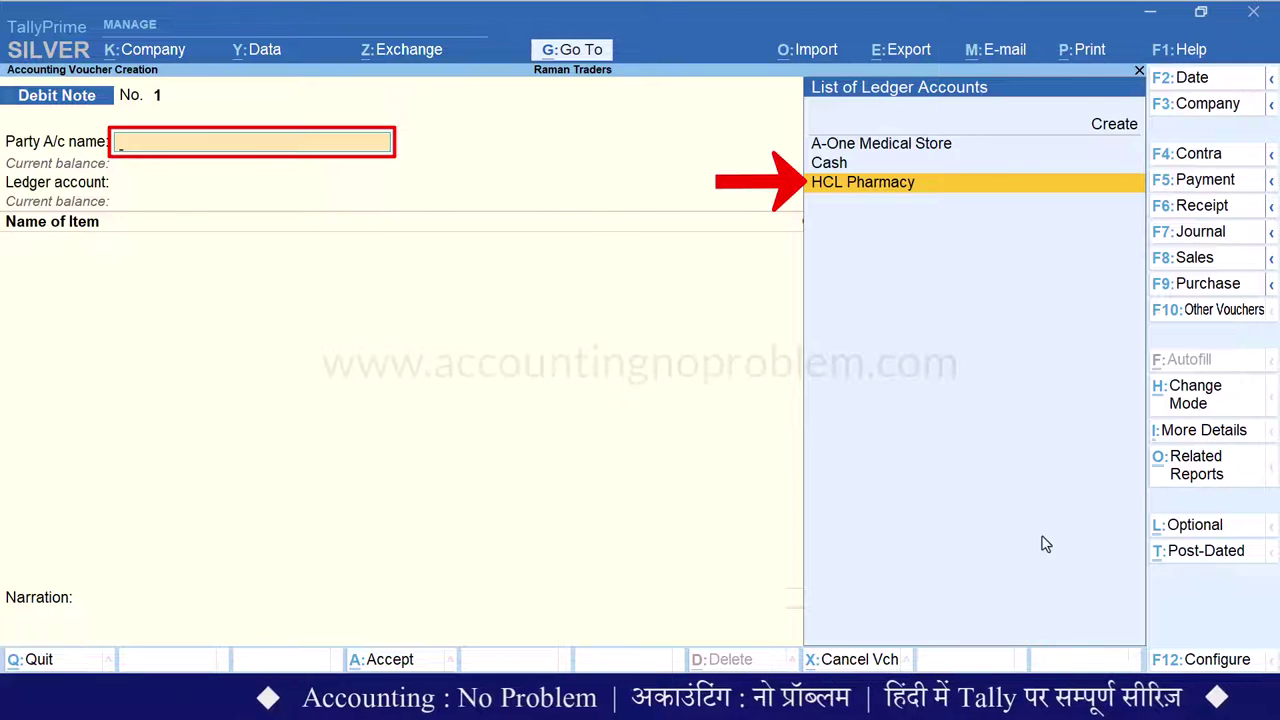
key("Return")
Step: Leave the dispatch and order details blank and enter original invoice no. 64 dated 1-Jun-22 for the debit note
key("Return")
key("Return")
key("Return")
key("Return")
key("Return")
key("Return")
key("Return")
key("Return")
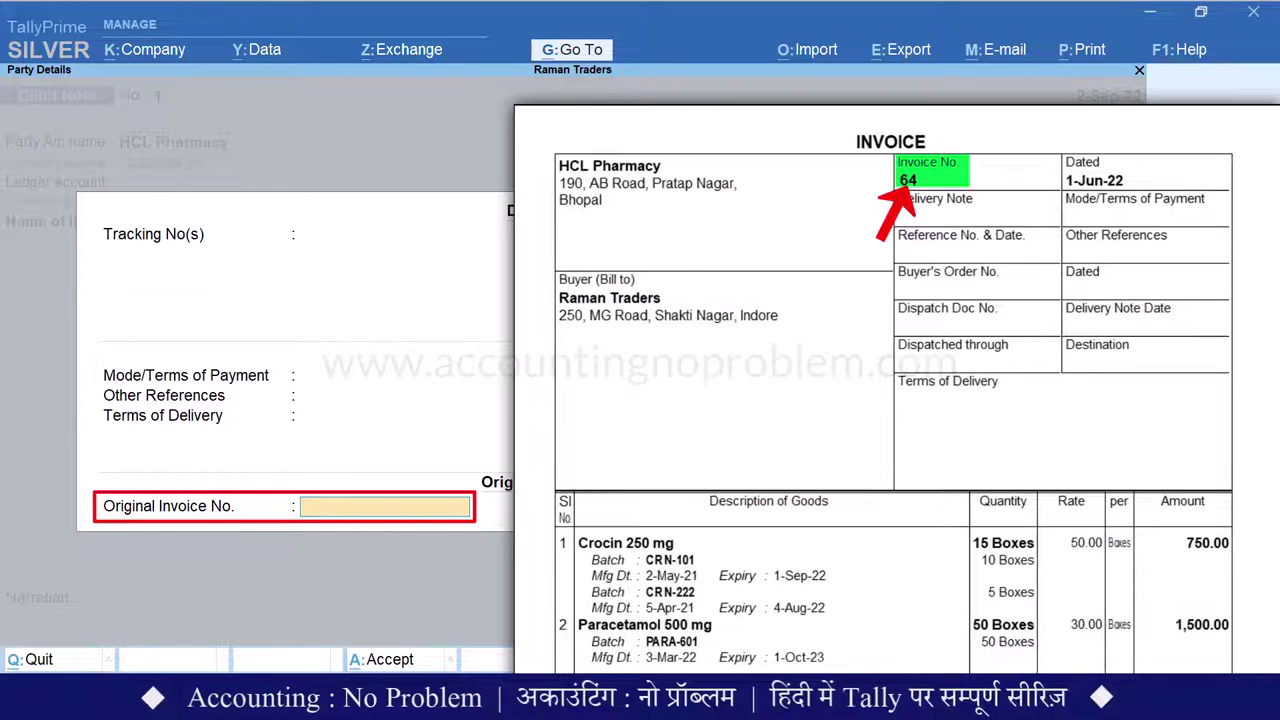
type("64")
key("Return")
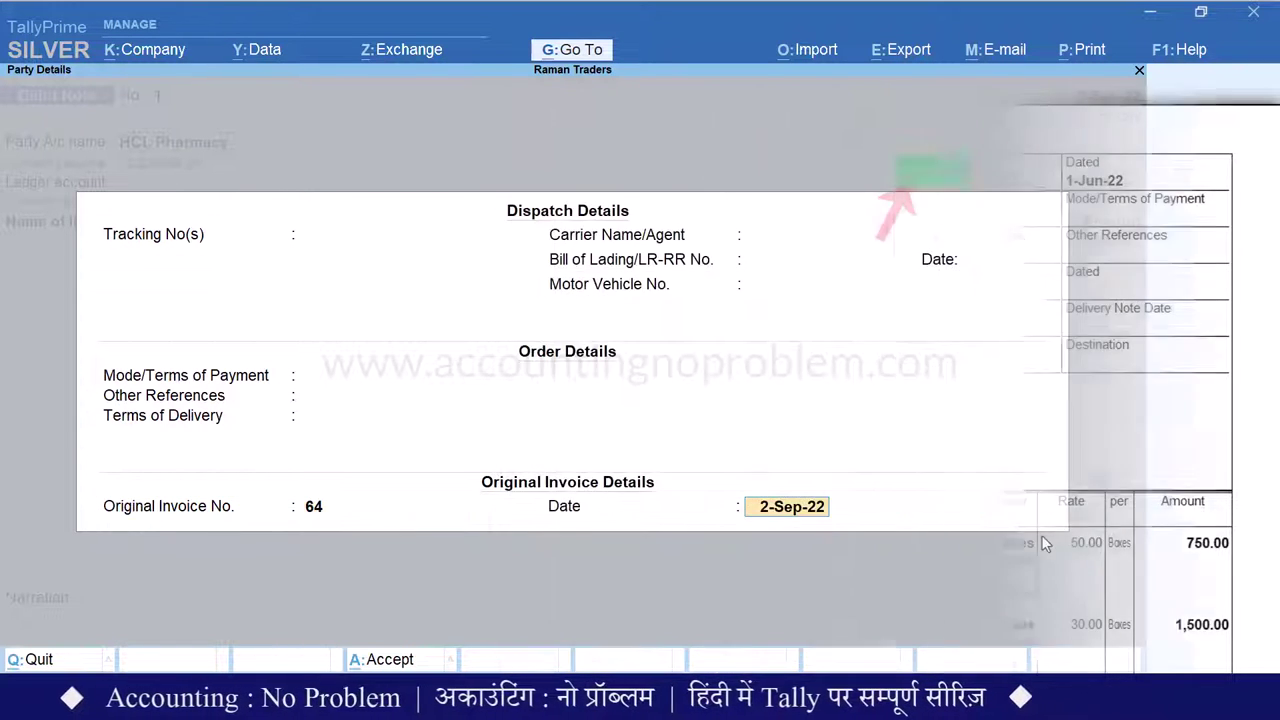
type("1.6")
key("Return")
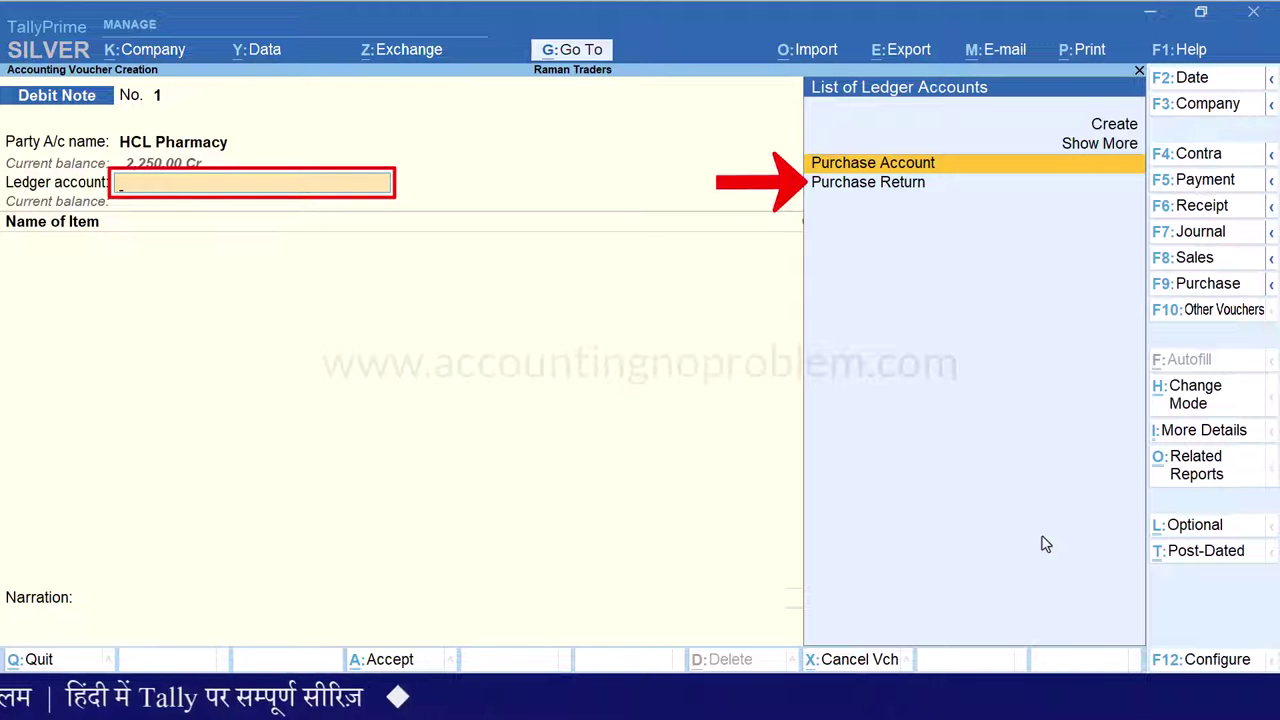
Step: Choose Purchase Return as the ledger account and Crocin 250 mg as the item, check its active batches, and step back to the item
key("Down")
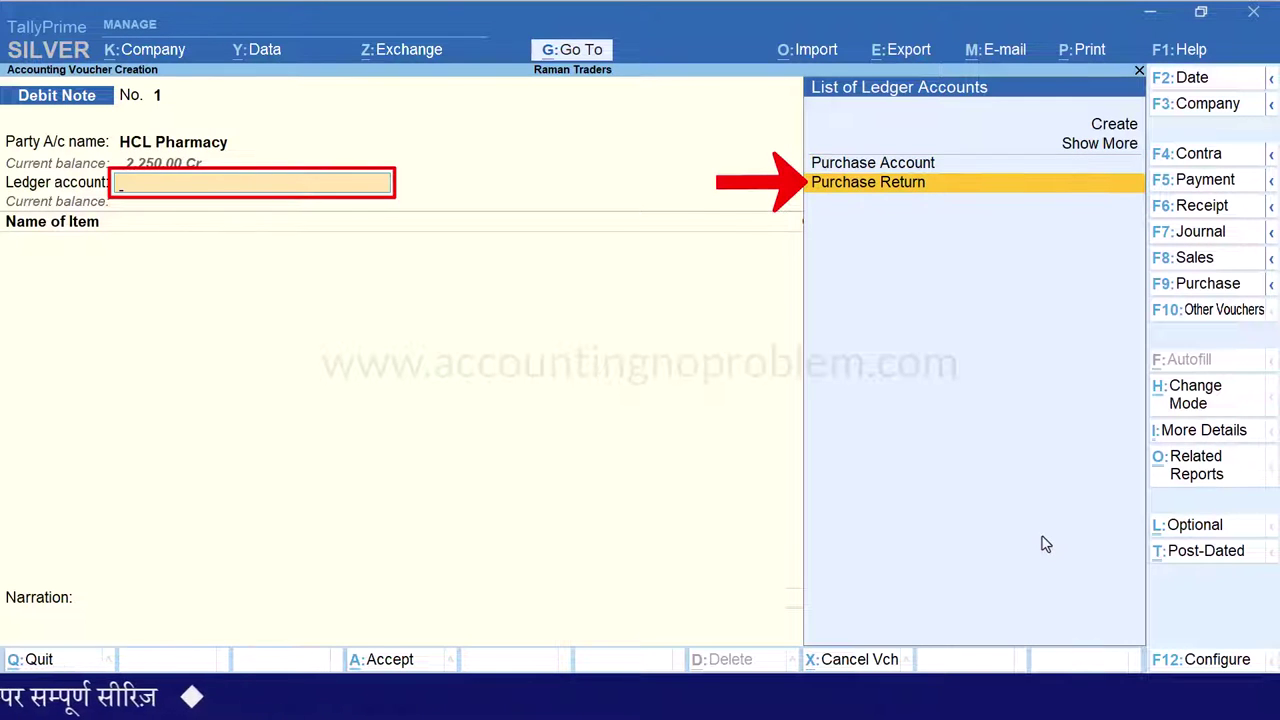
key("Return")
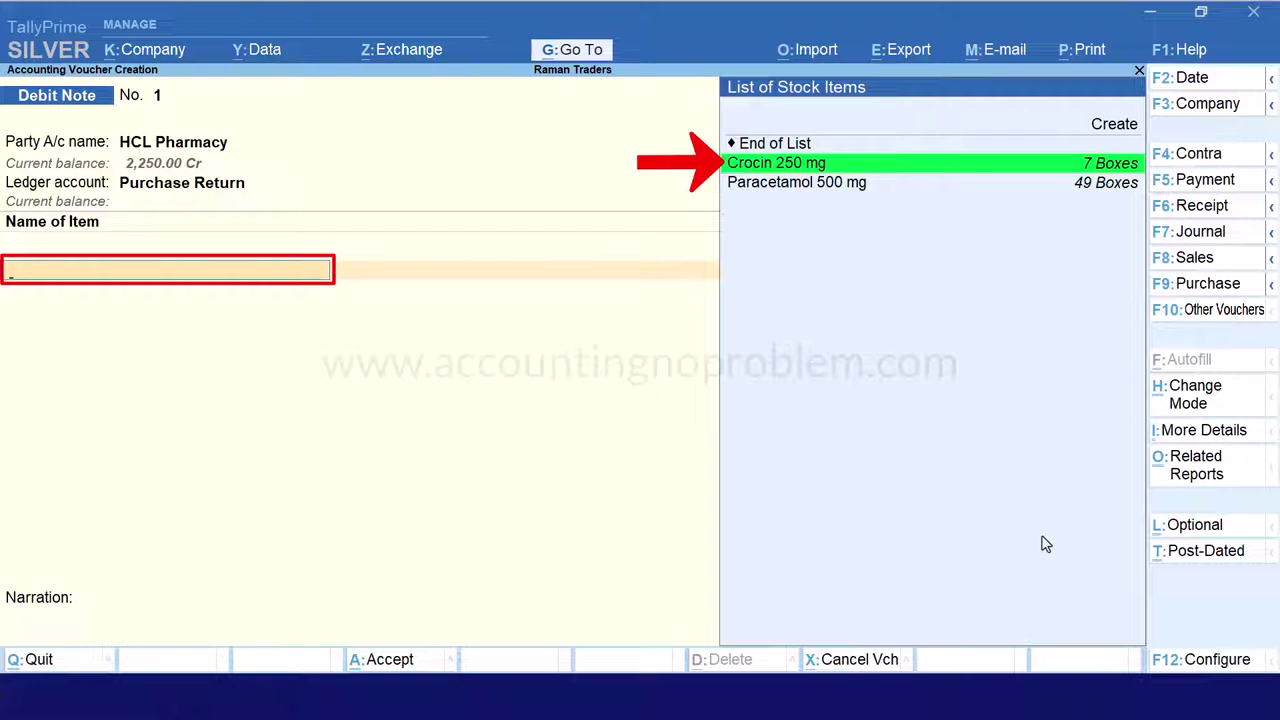
key("Return")
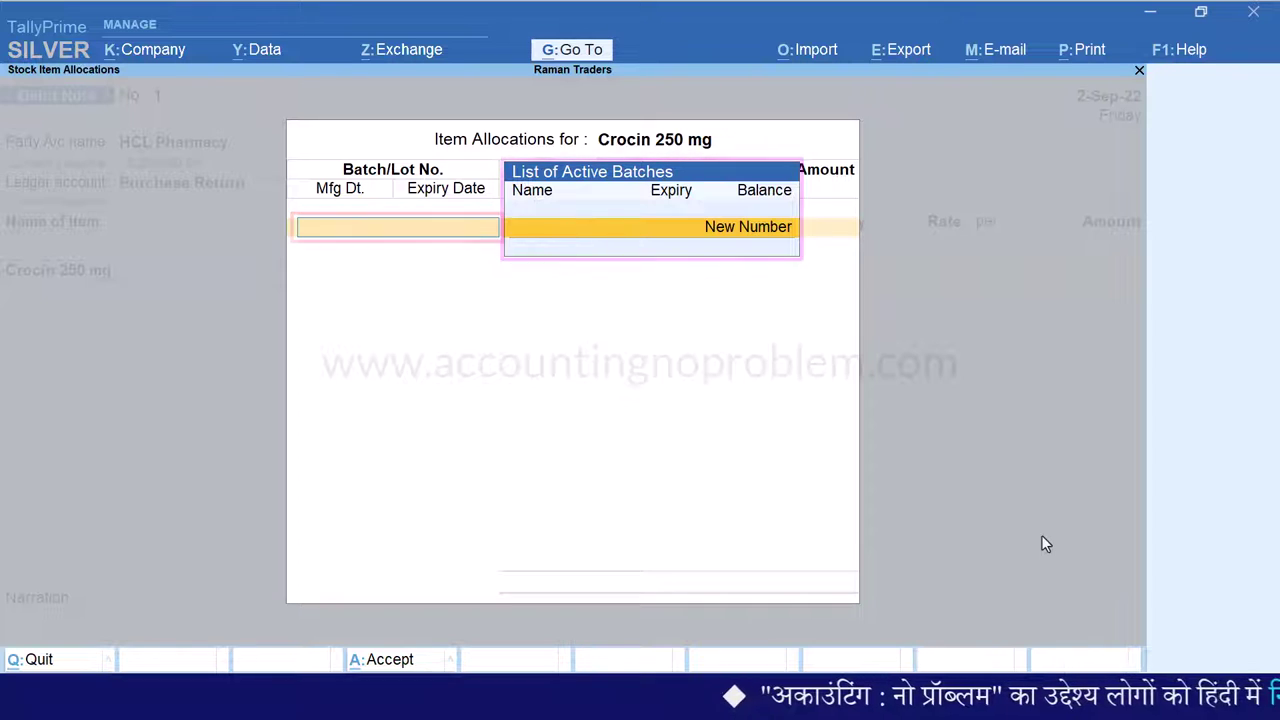
key("BackSpace")
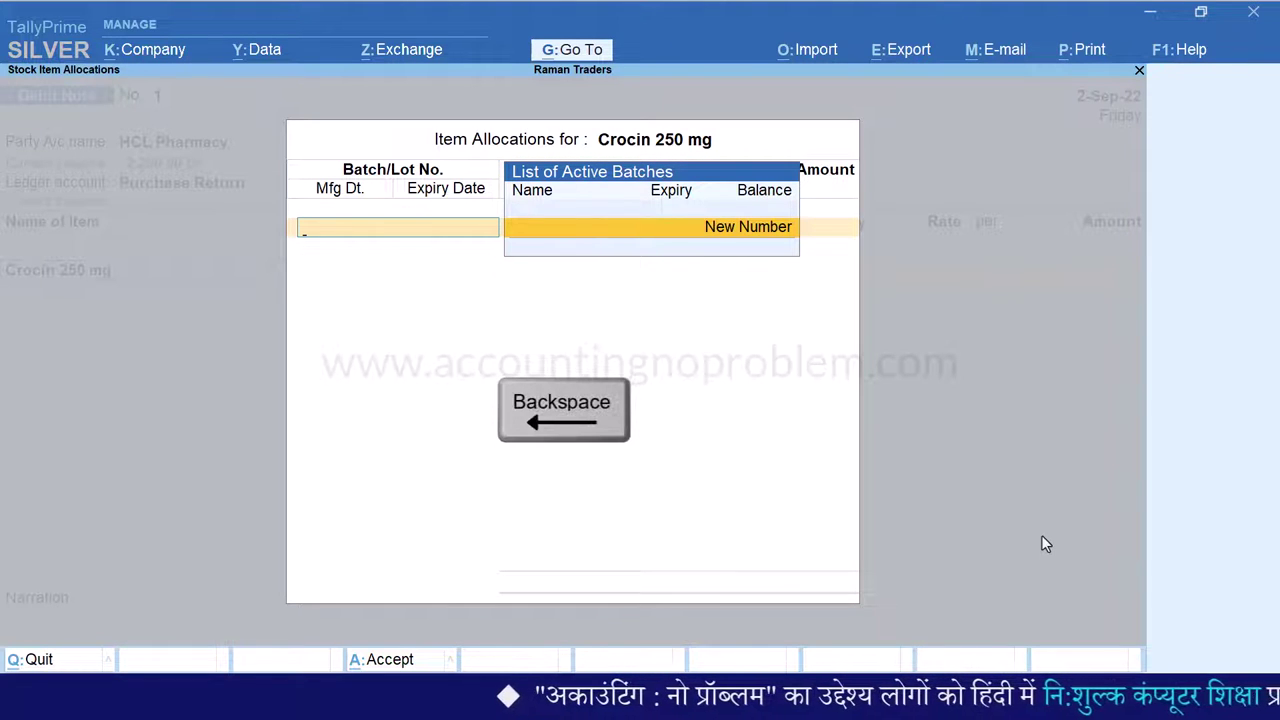
key("BackSpace")
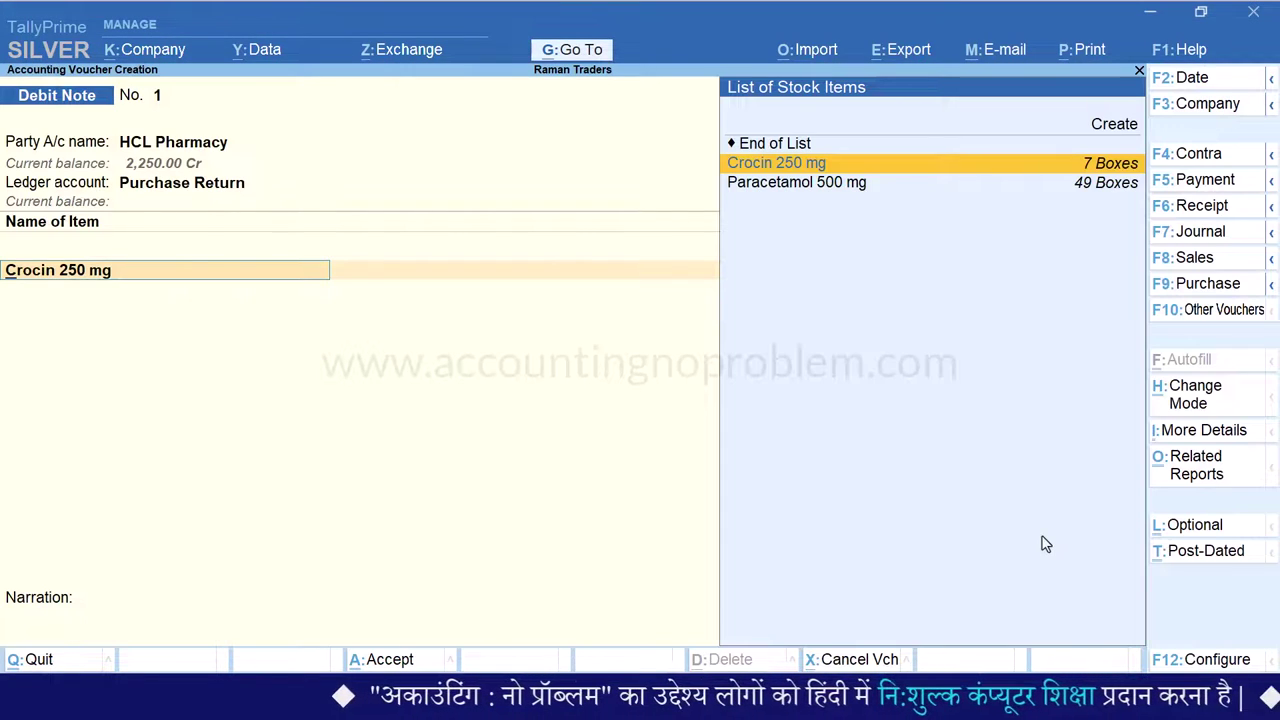
Step: Set Use Expired Batches for Stock items to Yes in the voucher configuration and save it
key("F12")
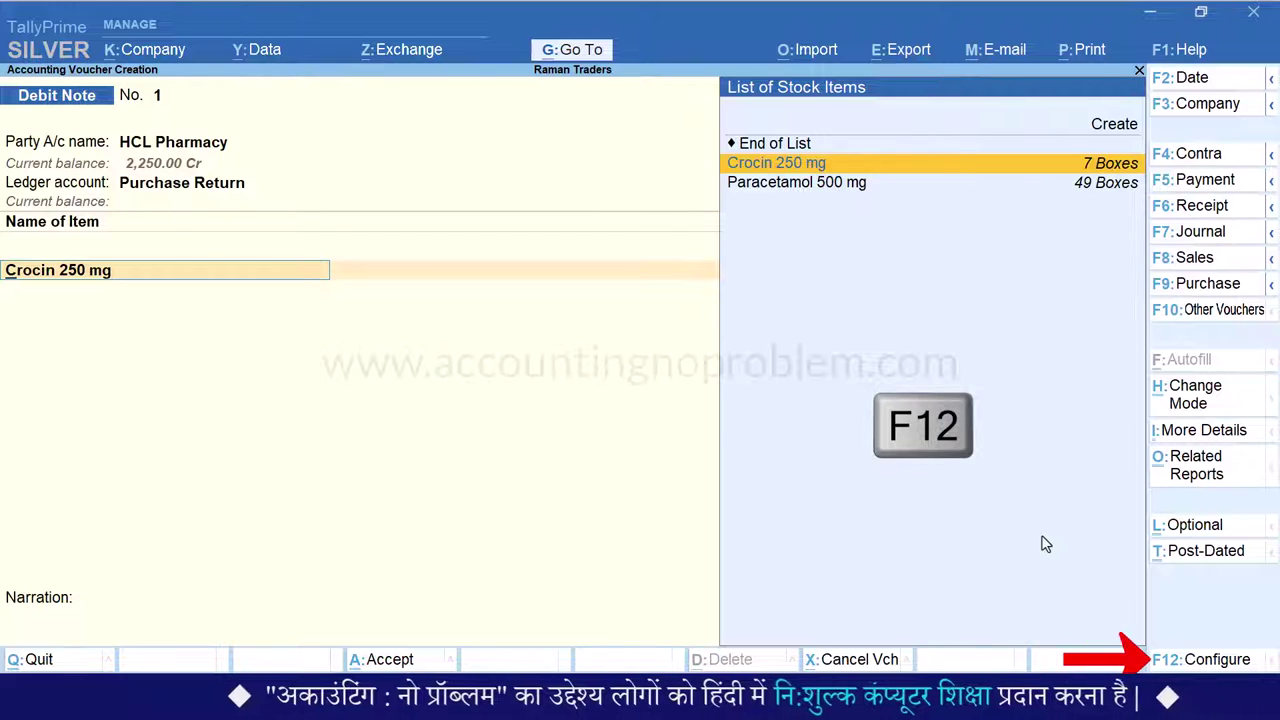
key("Down")
key("Down")
key("Down")
key("Down")
key("Down")
key("Down")
key("Down")
key("Down")
key("Down")
key("Down")
key("Down")
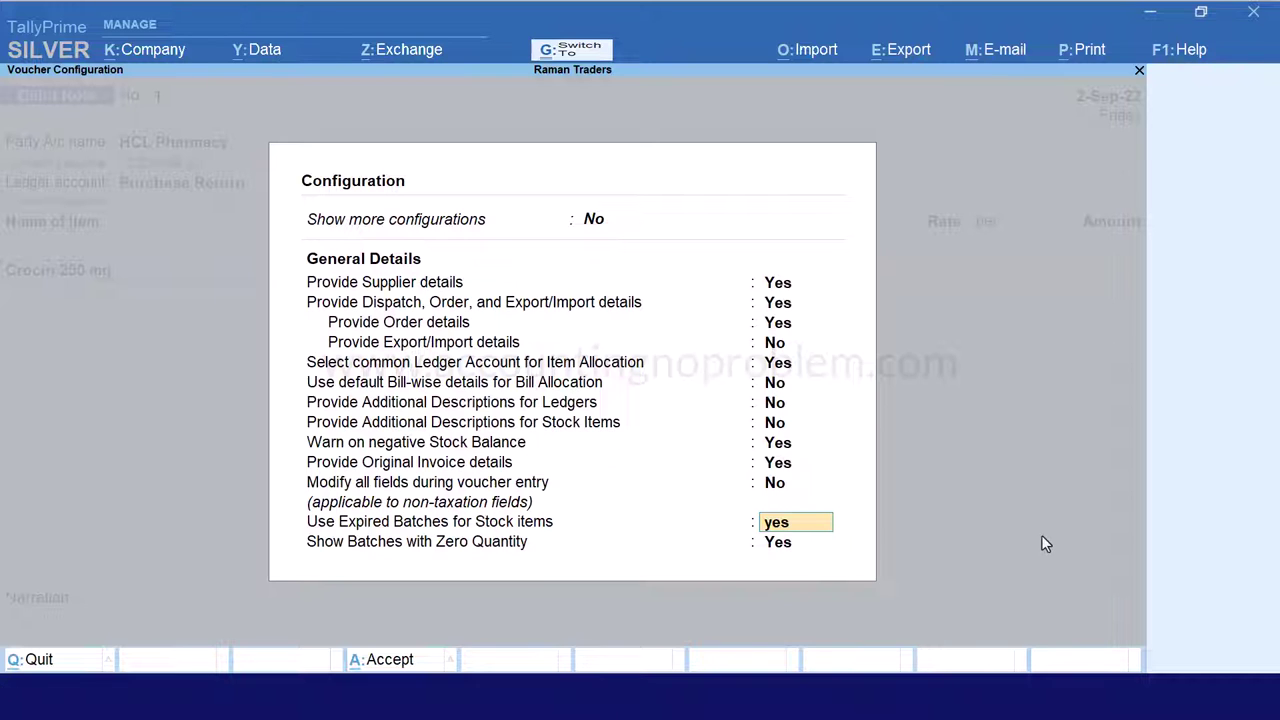
key("ctrl+a")
Step: Allocate 7 Boxes from expired batch CRN-101 at a rate of 50.00 to Crocin 250 mg in the debit note
key("Return")
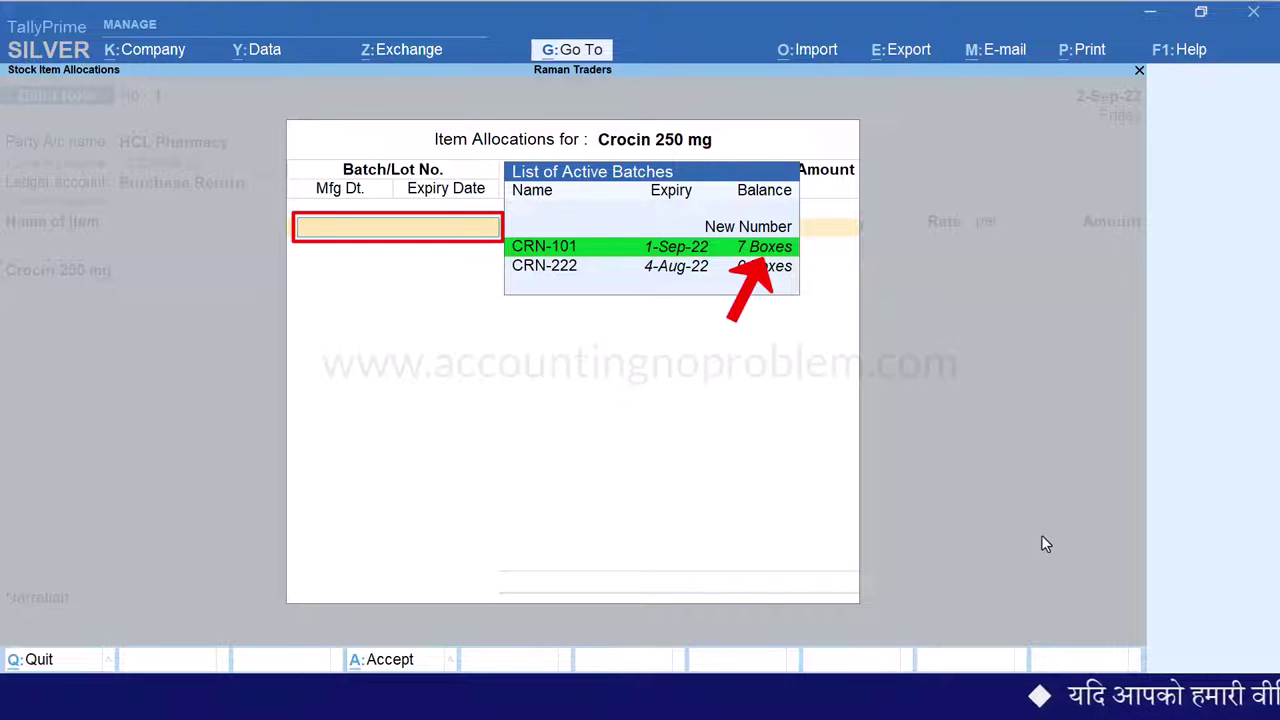
key("Return")
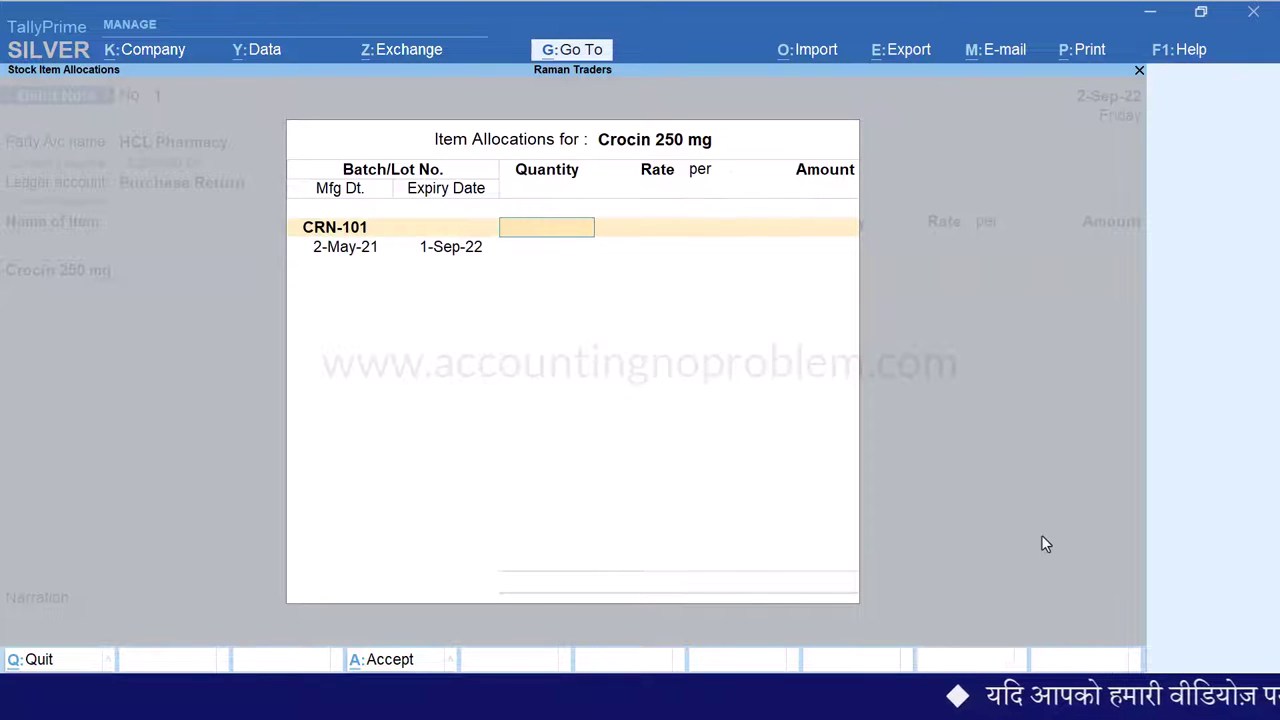
key("Return")
key("Return")
key("Return")
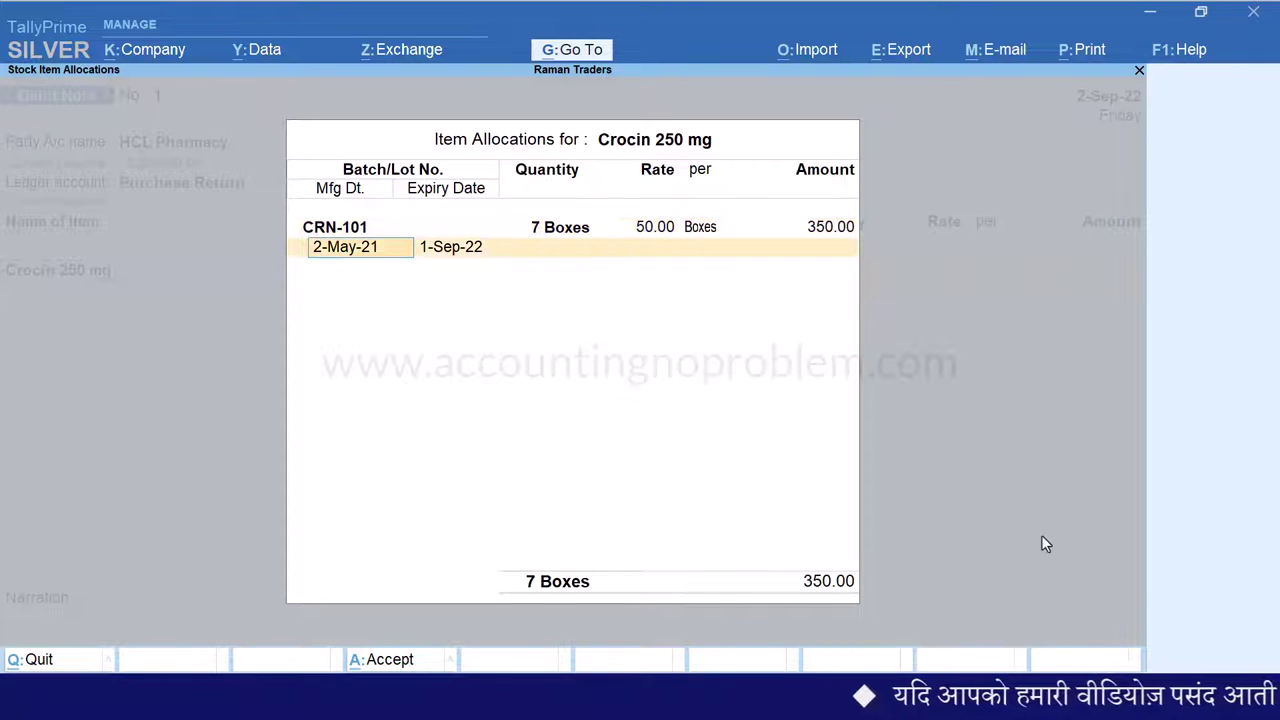
key("Return")
key("Return")
key("Return")
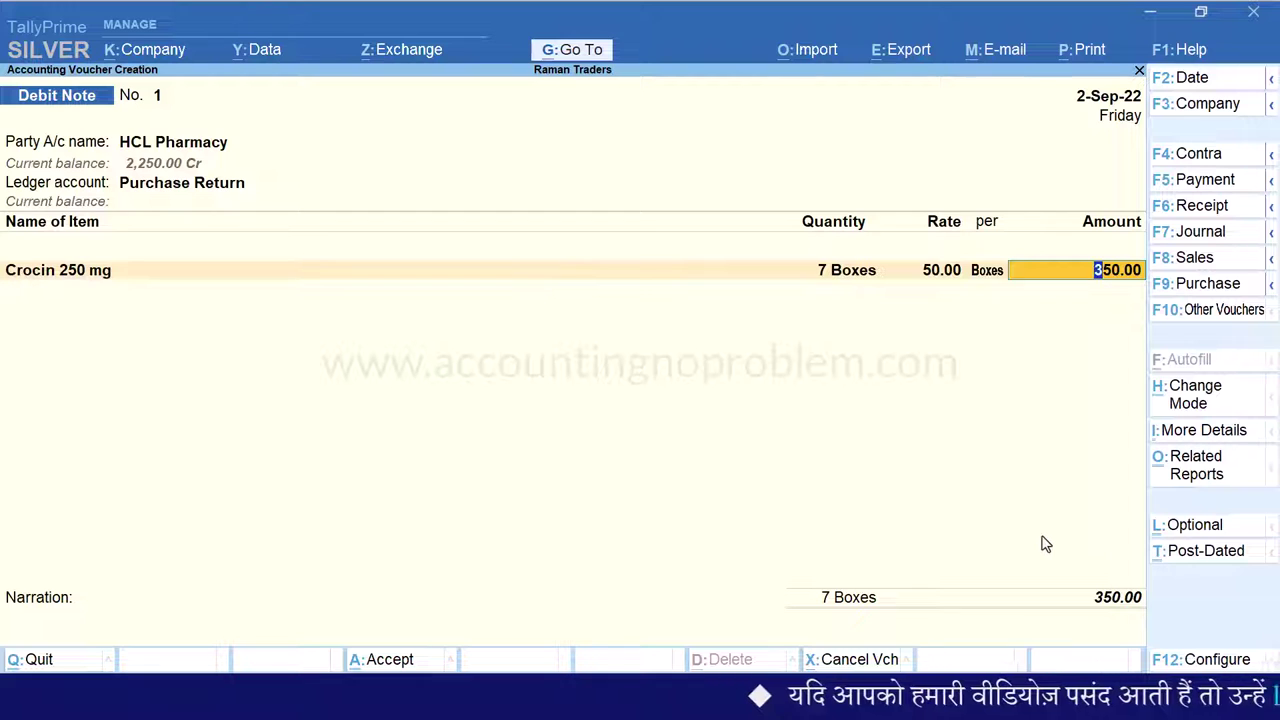
key("Return")
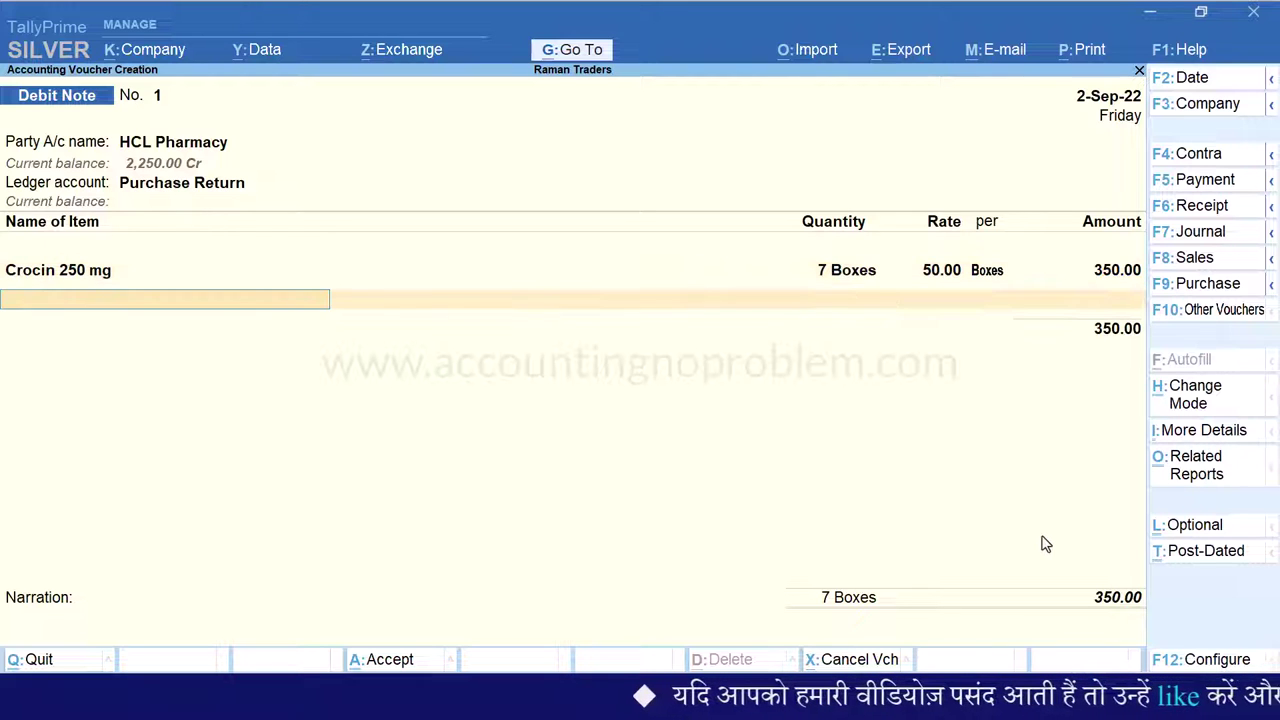
Step: End the item list, enter the narration "Being CRN-101 expired and goods Return." and save the debit note
key("Return")
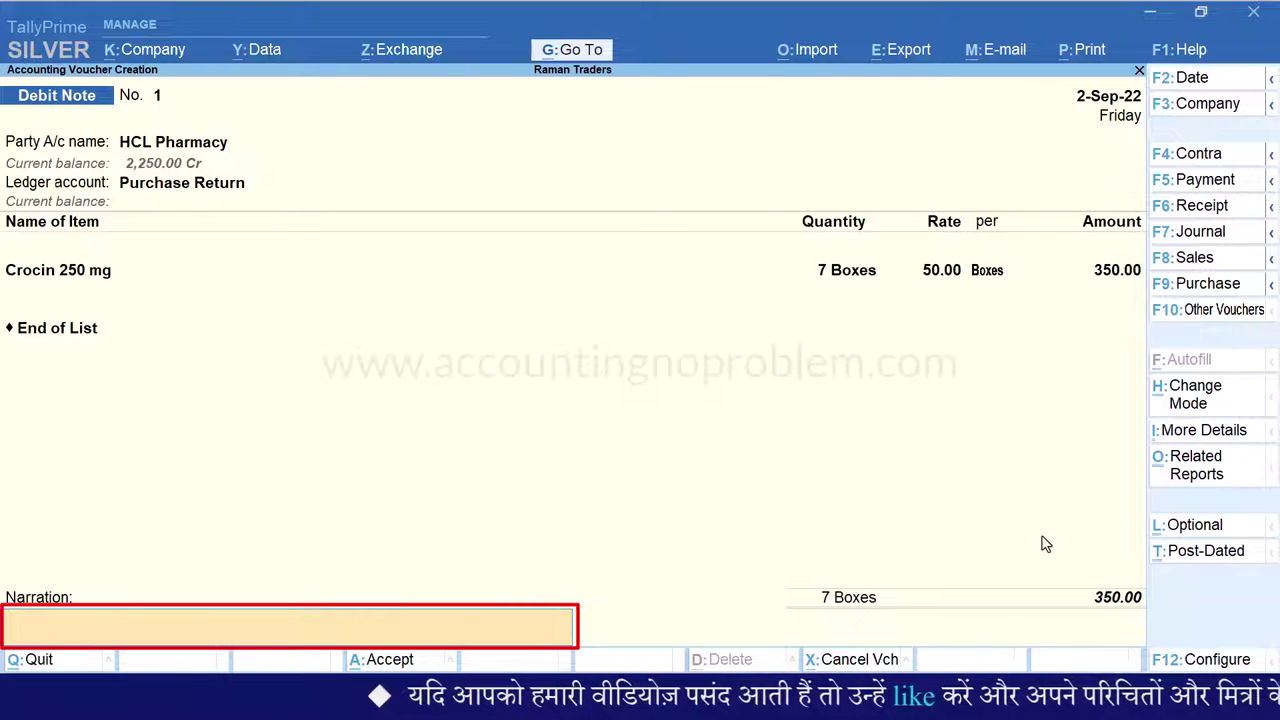
type("Being CRN-101 expired and goods Return.")
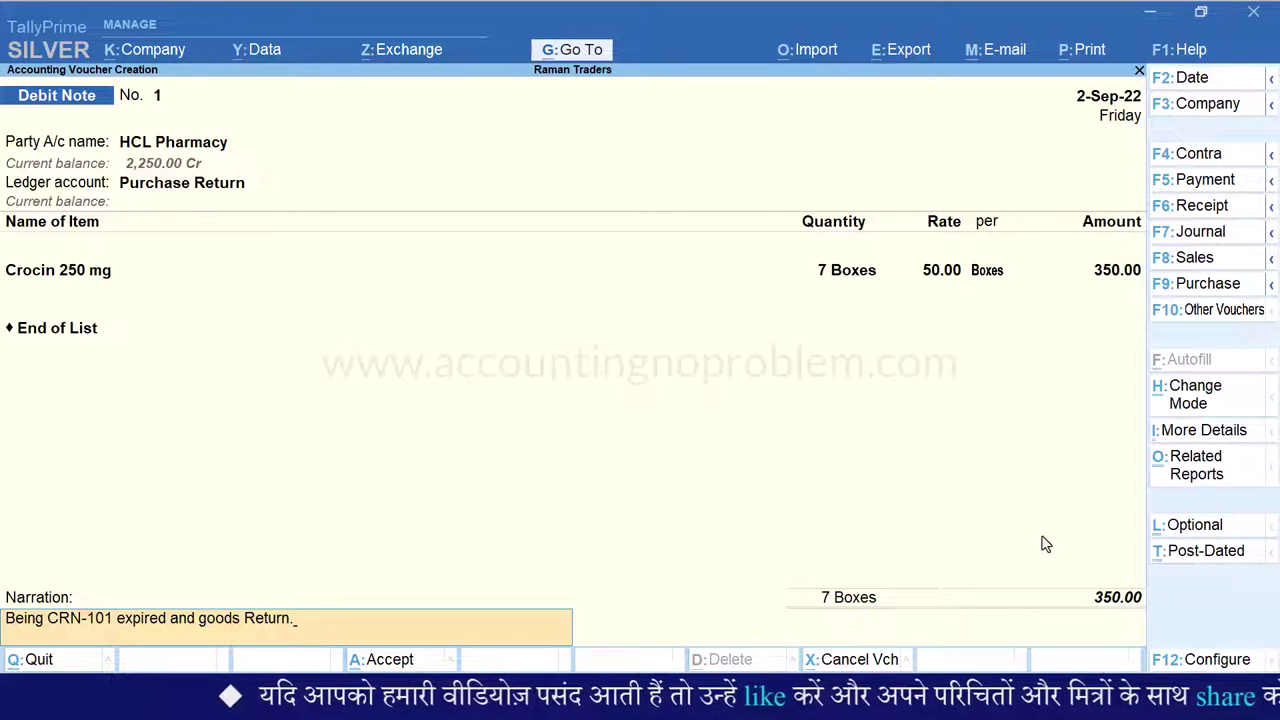
key("Return")
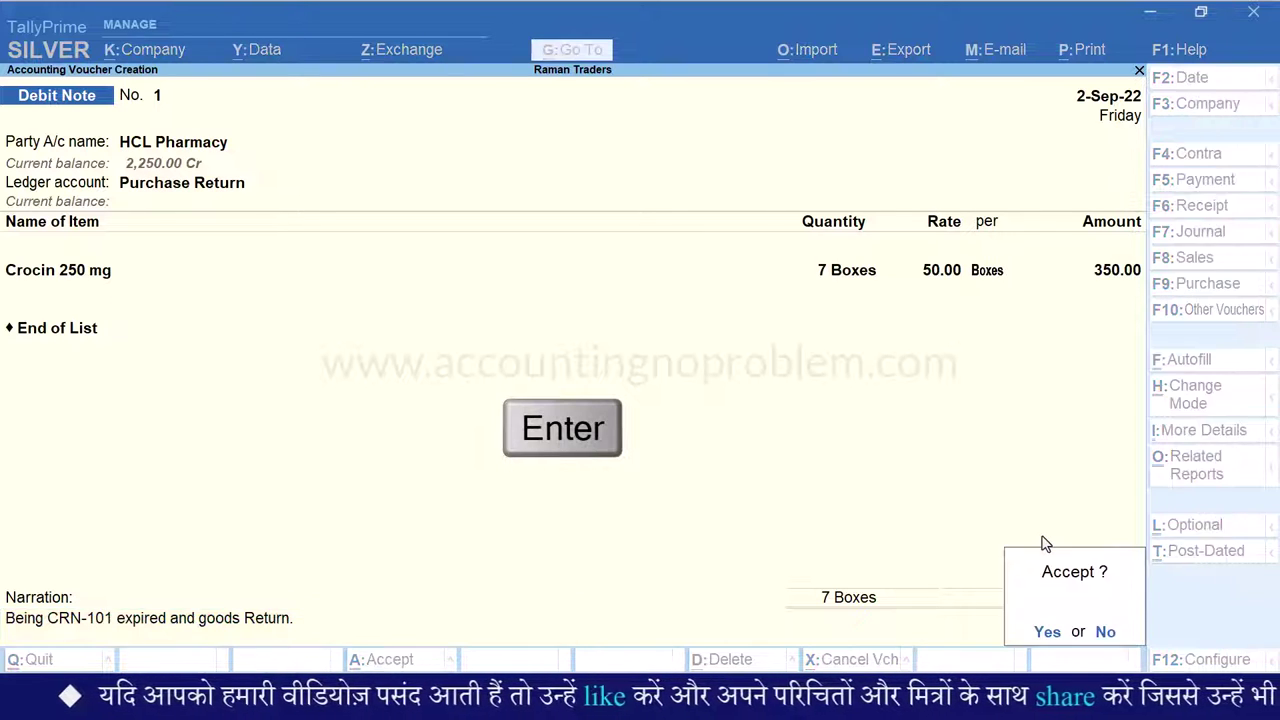
key("Return")
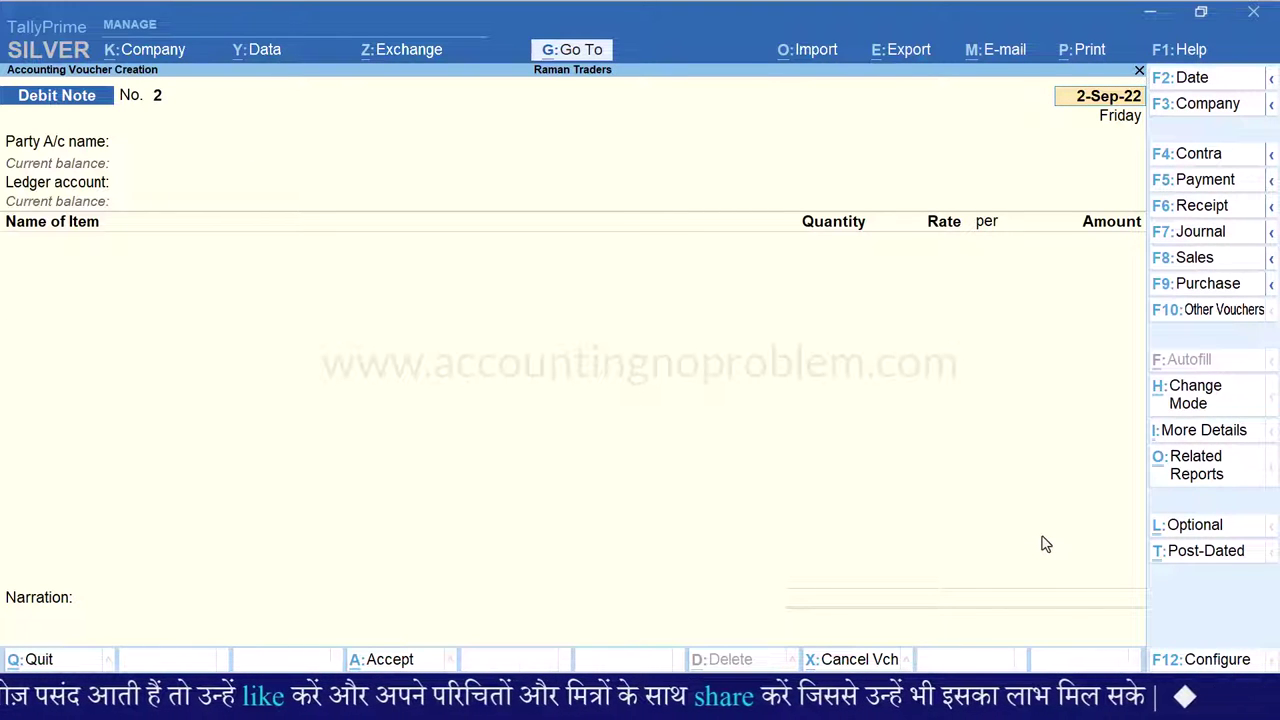
Step: Set Use Expired Batches for Stock items to No in the voucher configuration, save it and return to the Gateway of Tally
key("F12")
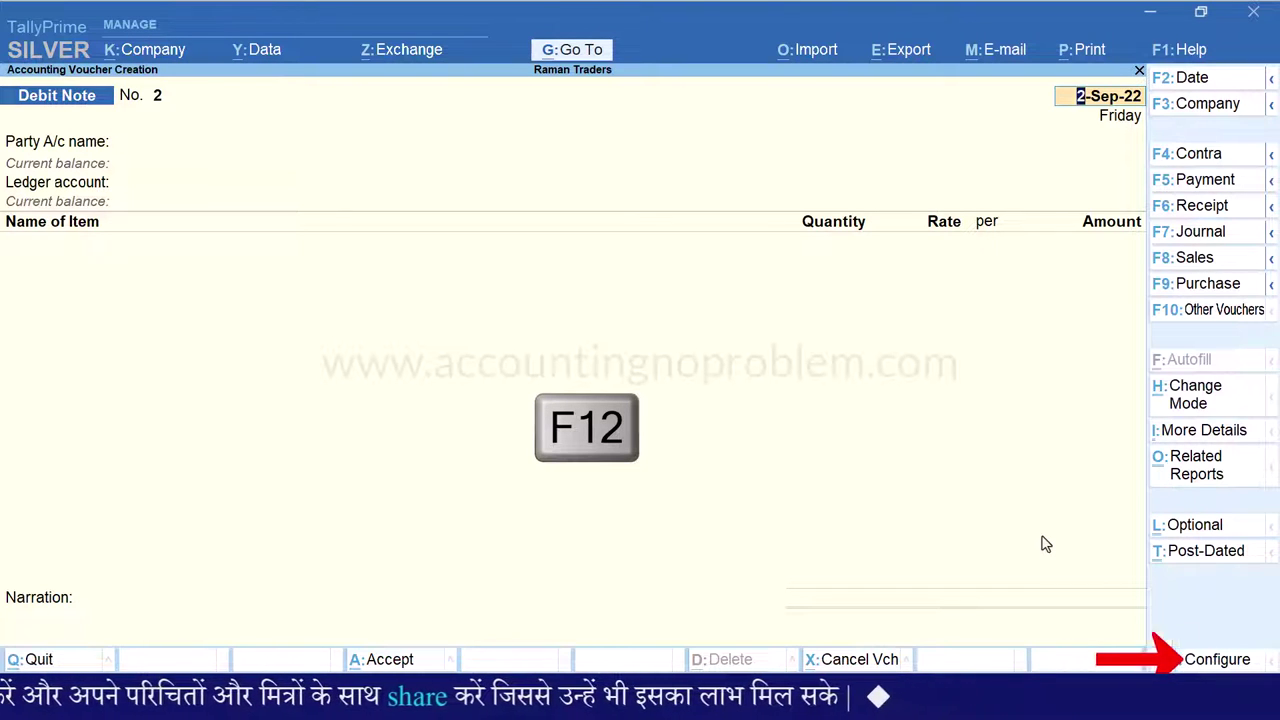
key("Down")
key("Down")
key("Down")
key("Down")
key("Down")
key("Down")
key("Down")
key("Down")
key("Down")
key("Down")
key("Down")
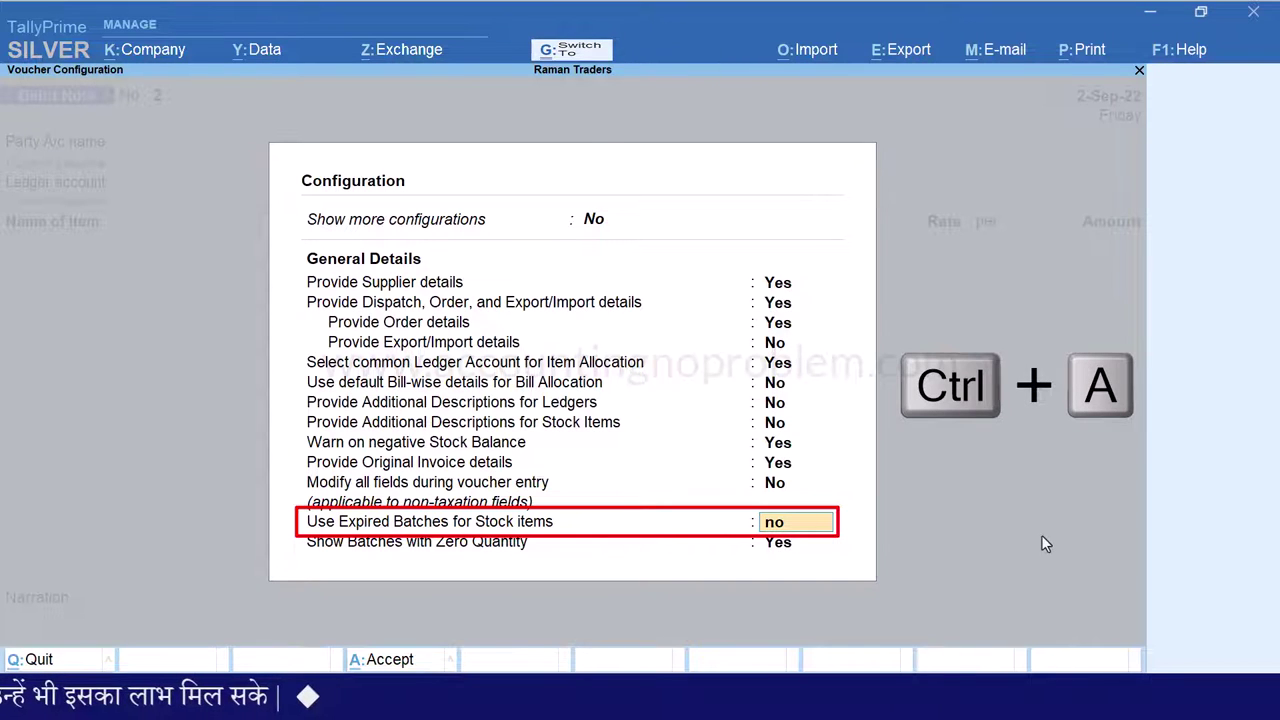
key("ctrl+a")
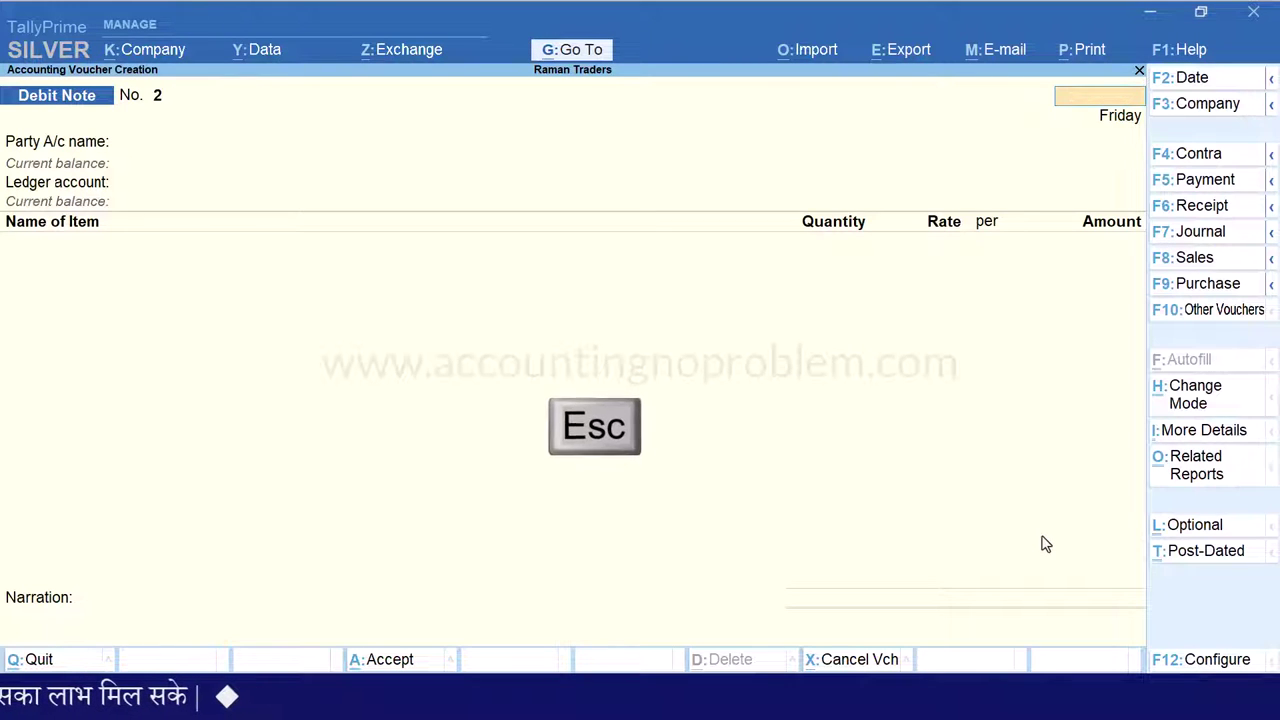
key("Escape")
key("Escape")
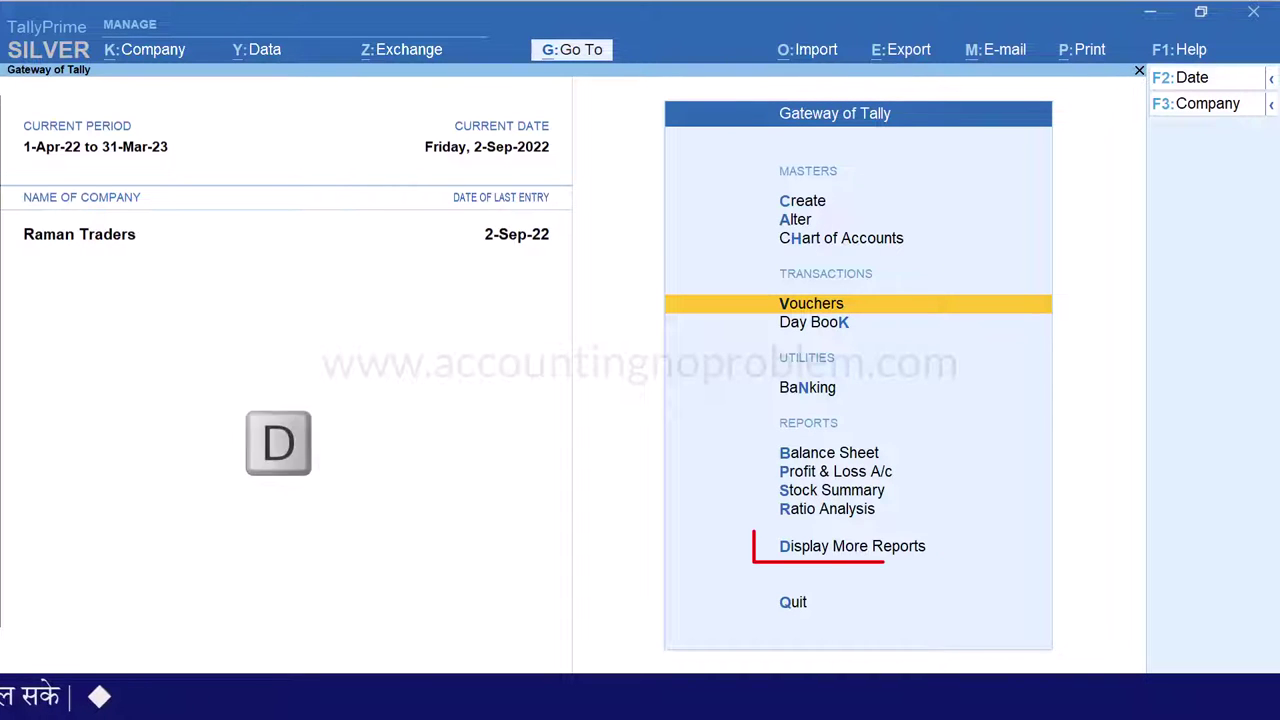
Step: Open the batch vouchers report from the inventory books for Crocin 250 mg, batch CRN-101
key("d")
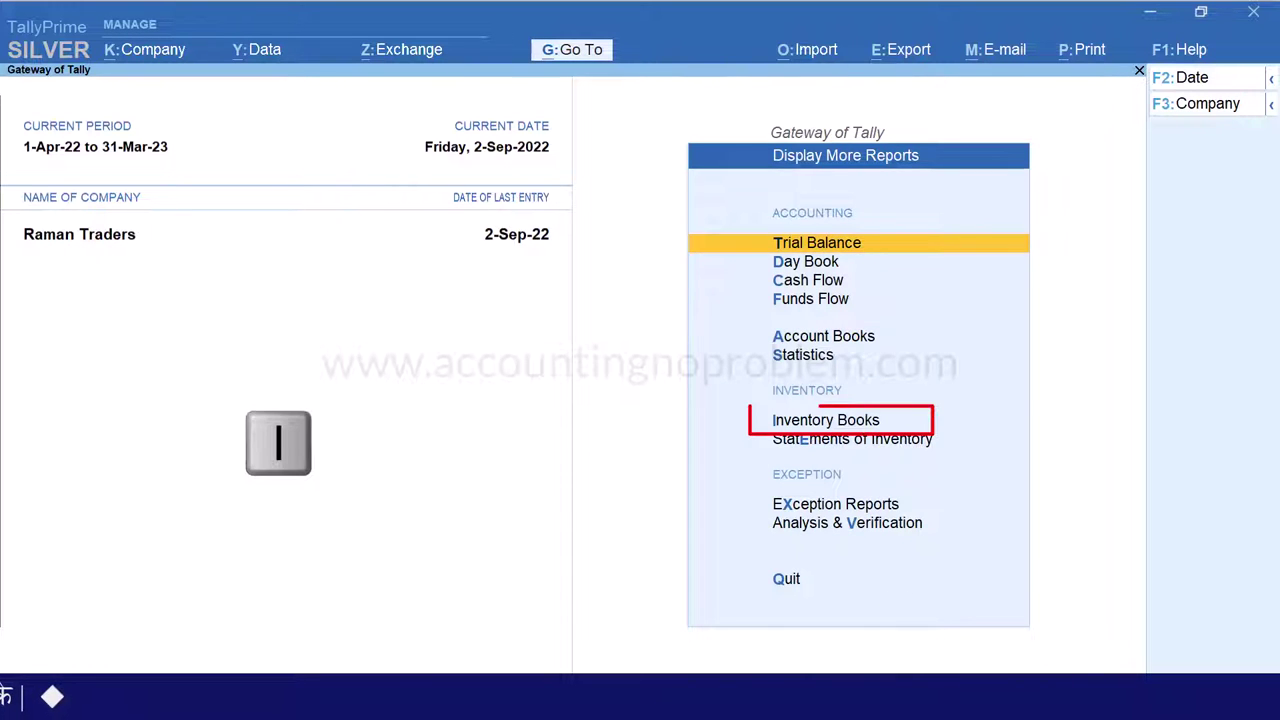
key("i")
key("a")
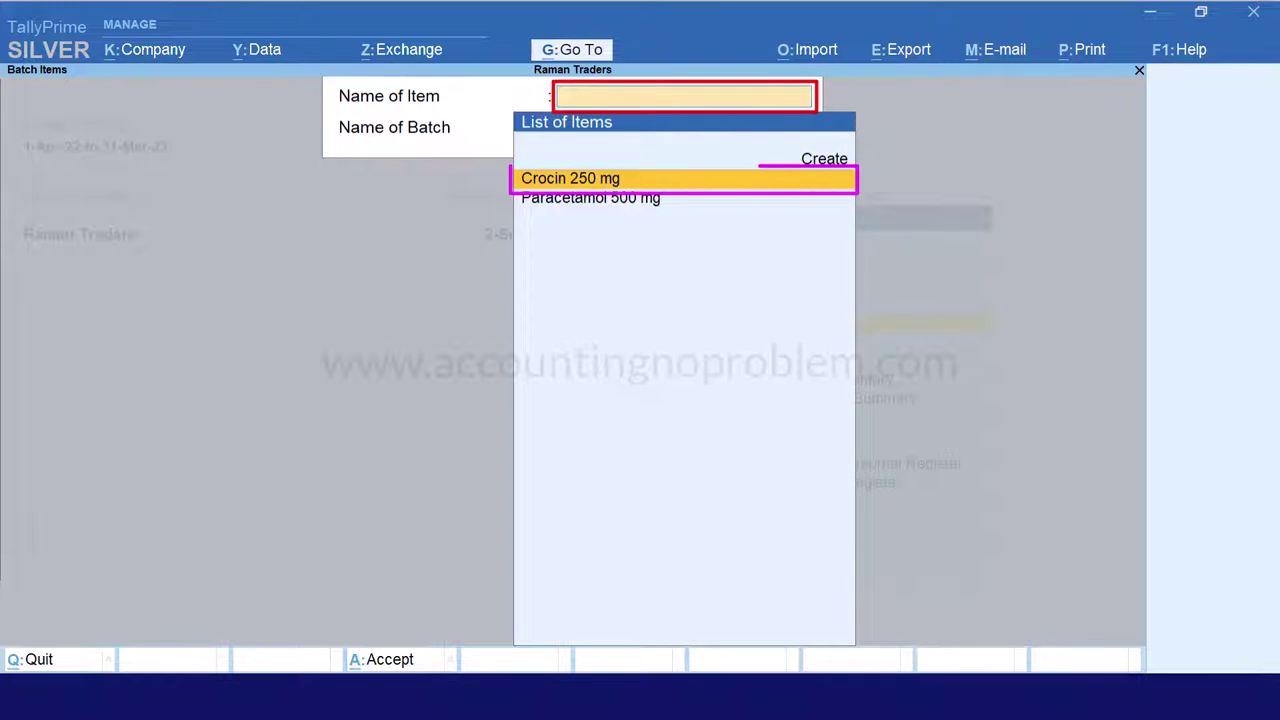
key("Return")
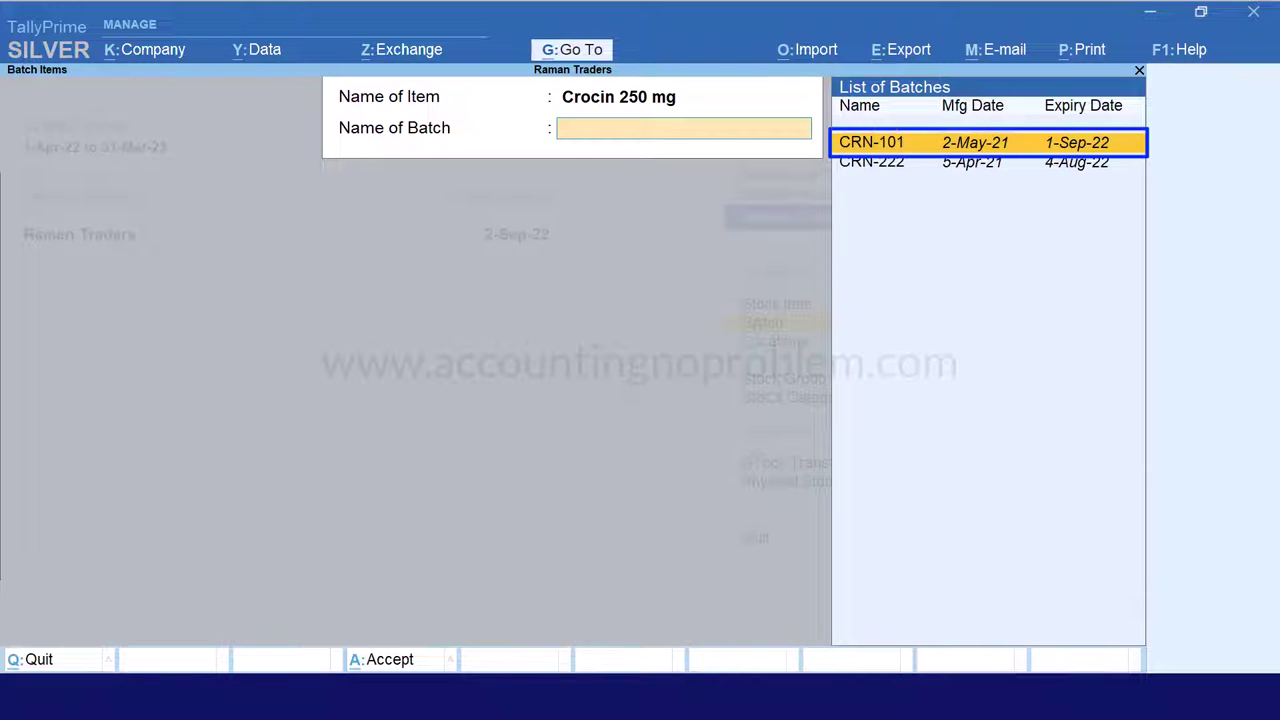
key("Return")
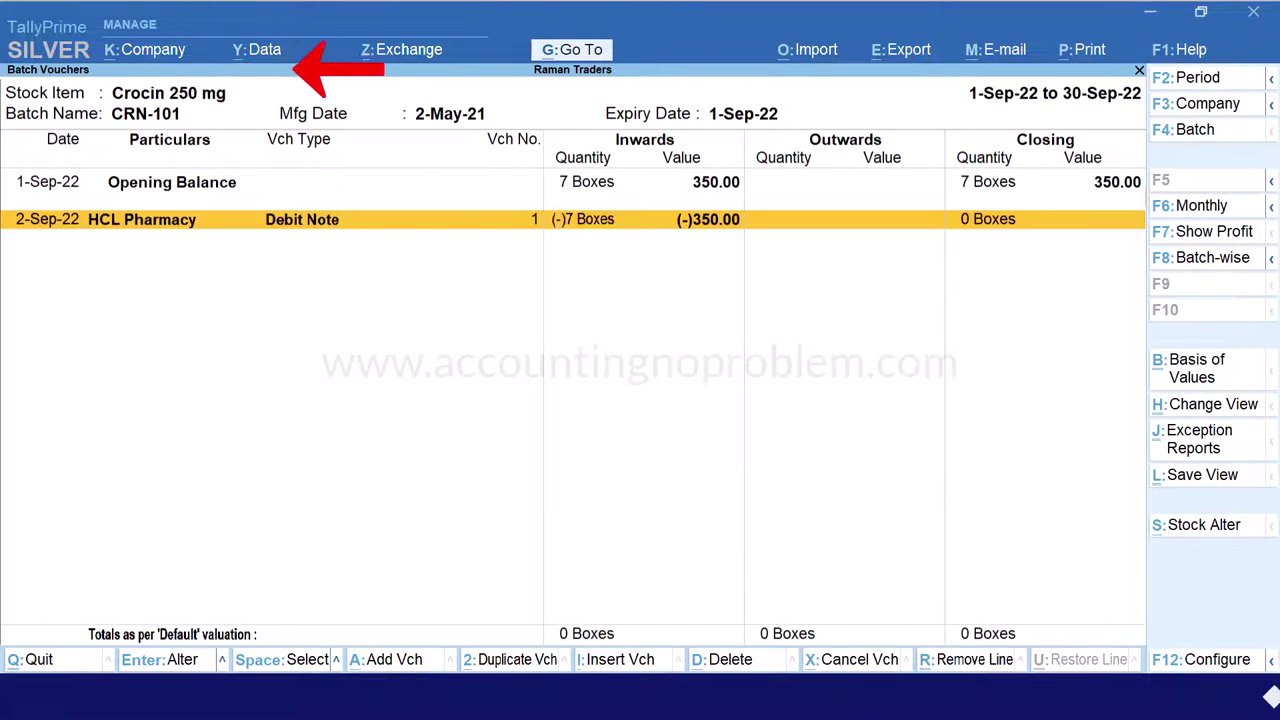
Step: Set the batch report period to 1-Apr-22 to 31-Mar-23 and check the HCL Pharmacy debit note entry
key("F2")
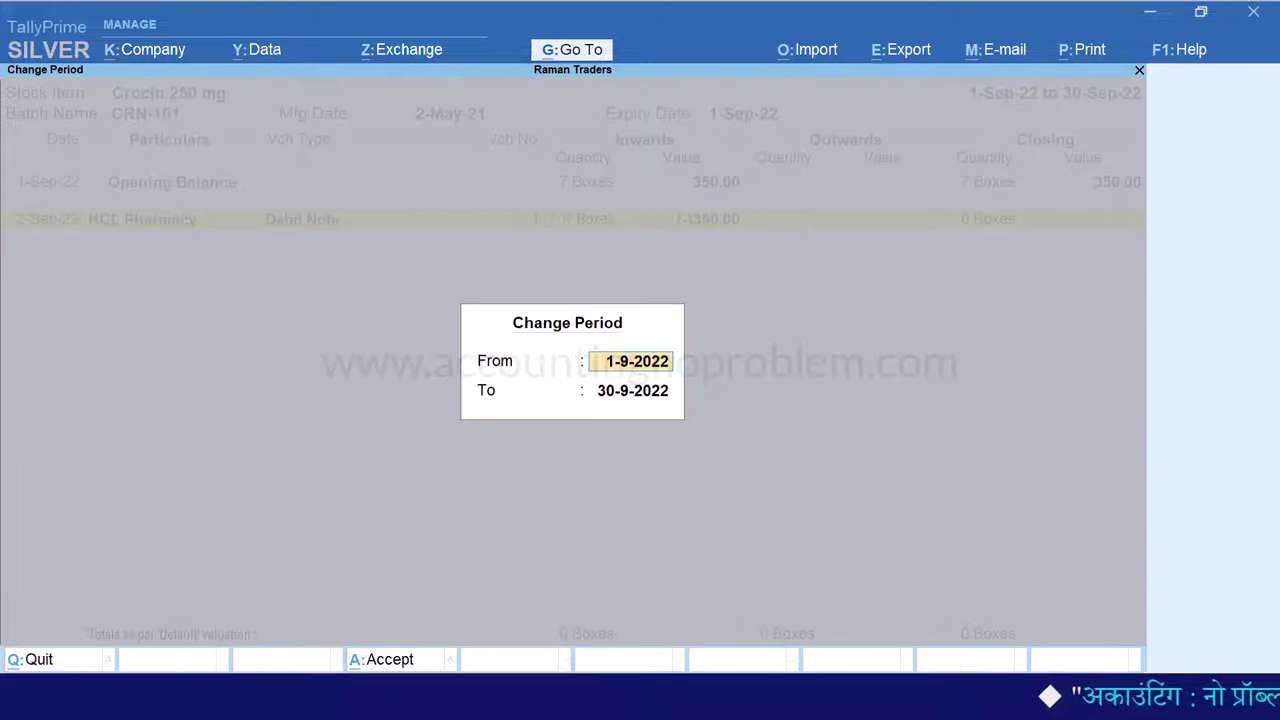
type("1-4")
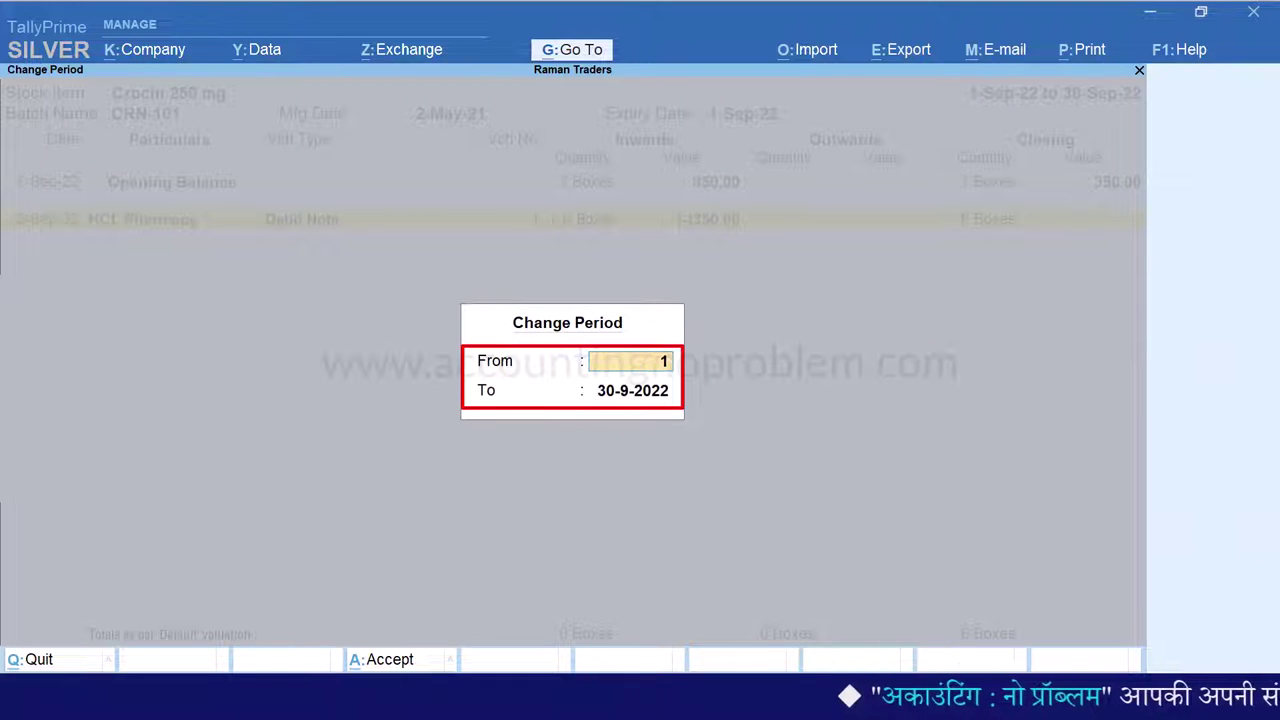
key("Return")
type("31.3")
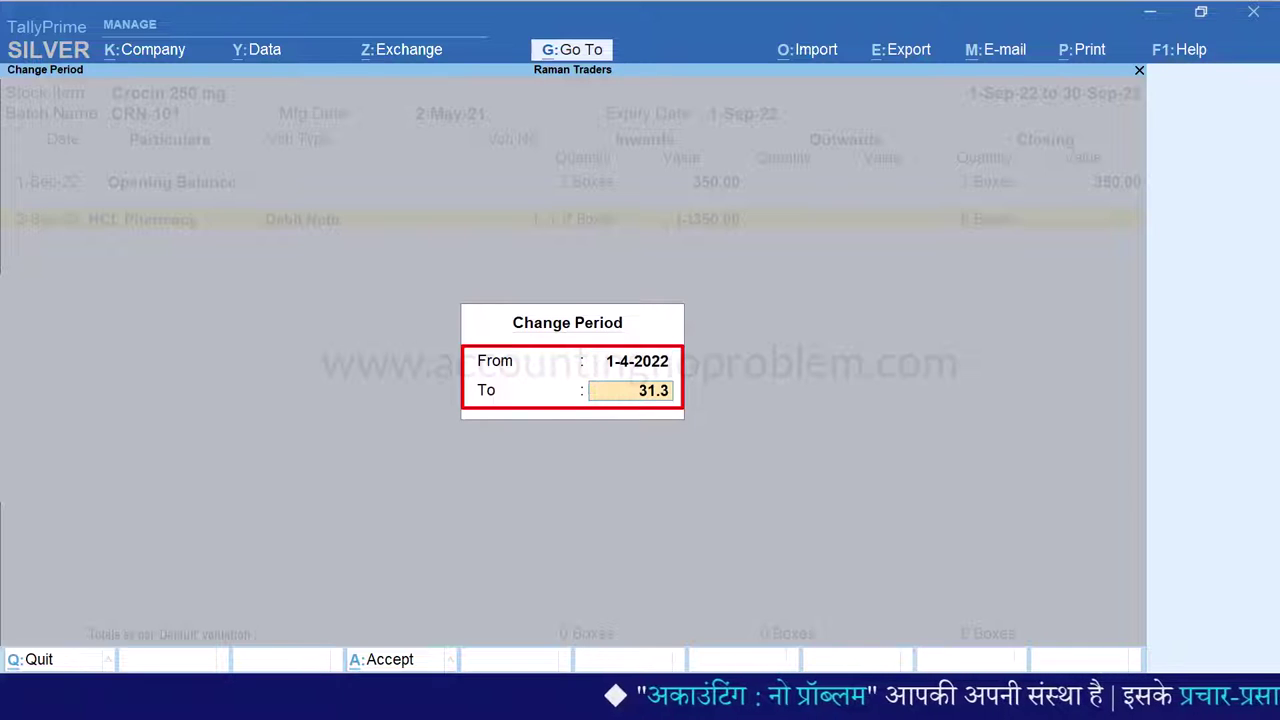
key("Return")
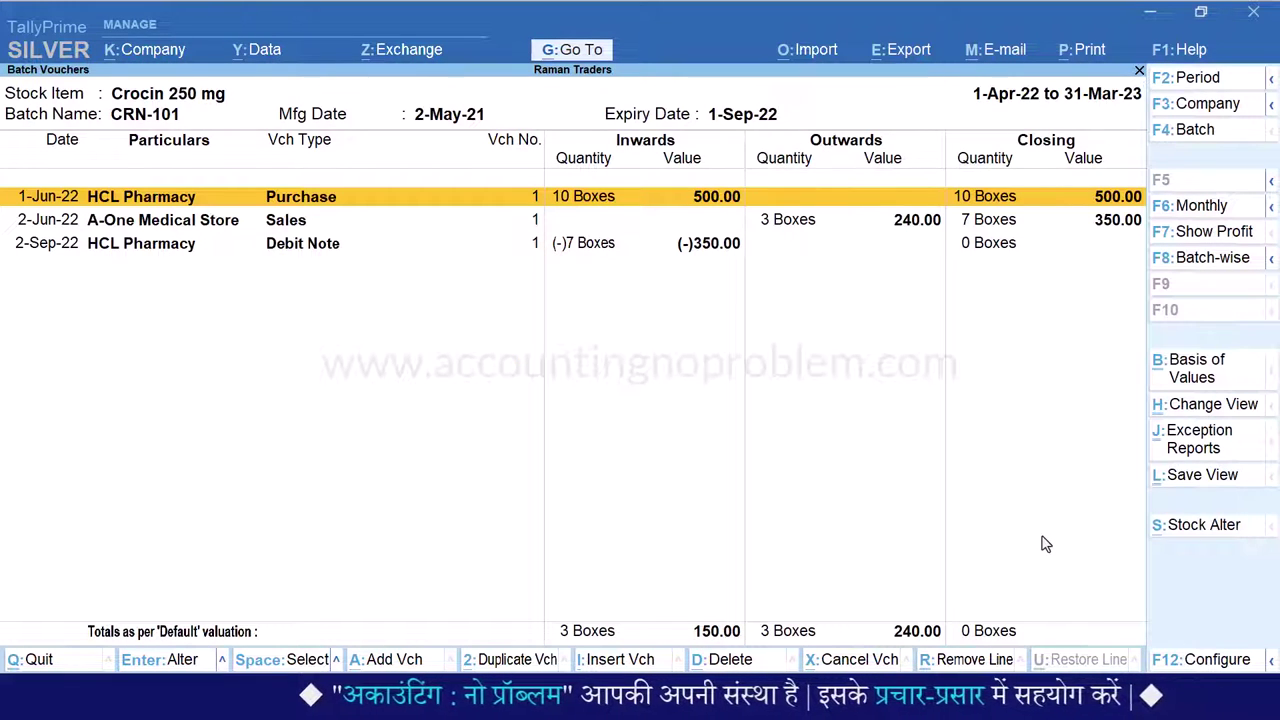
key("Down")
key("Down")
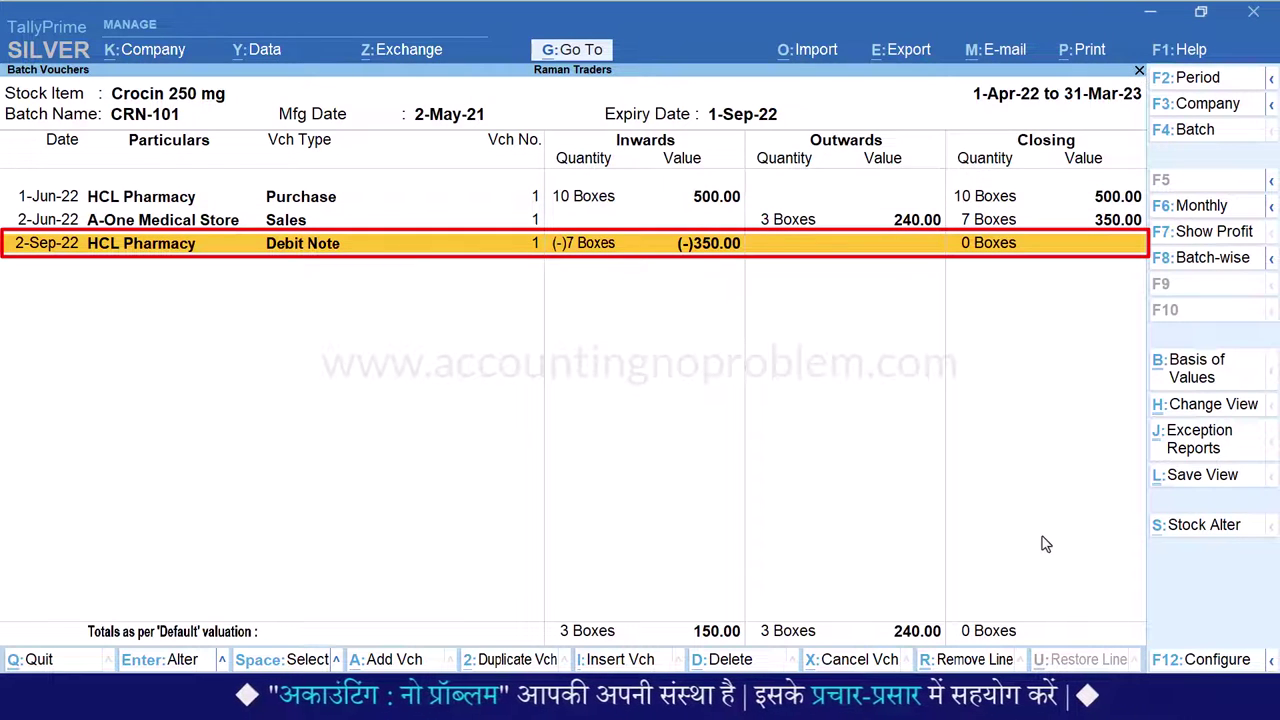